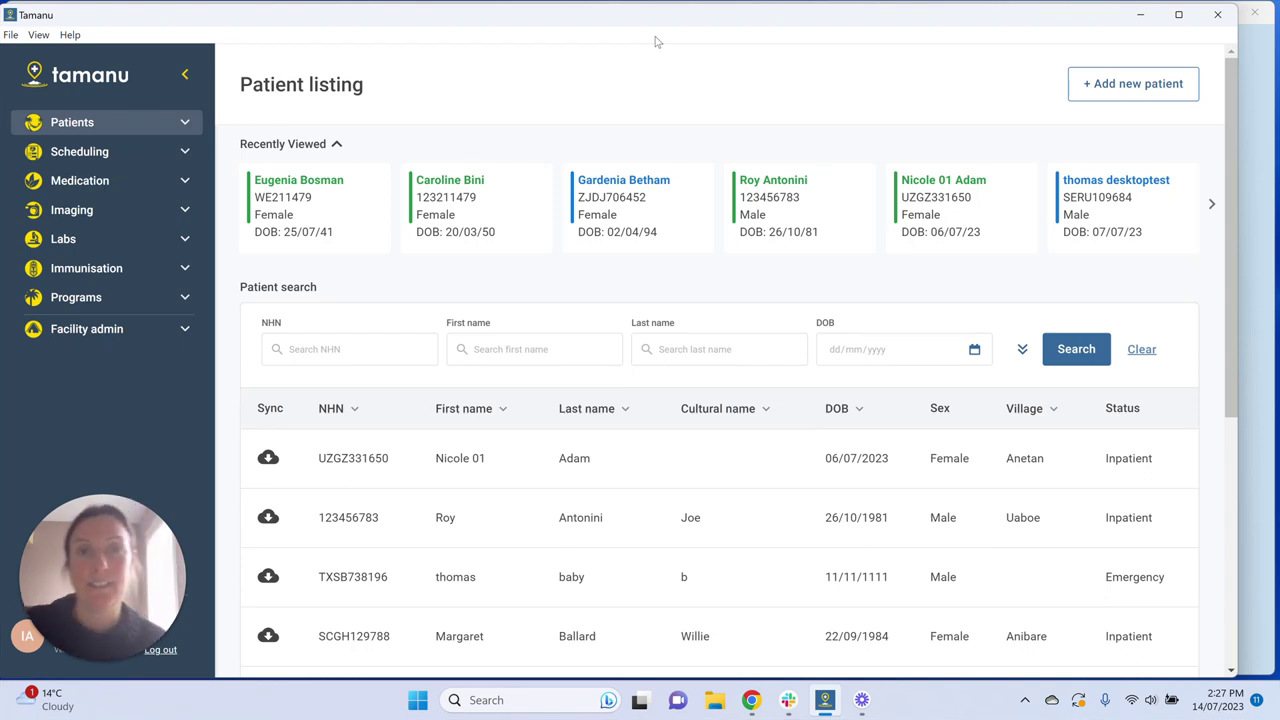
Open the bed management page of the facility administration section.
drag(677, 23, 698, 25)
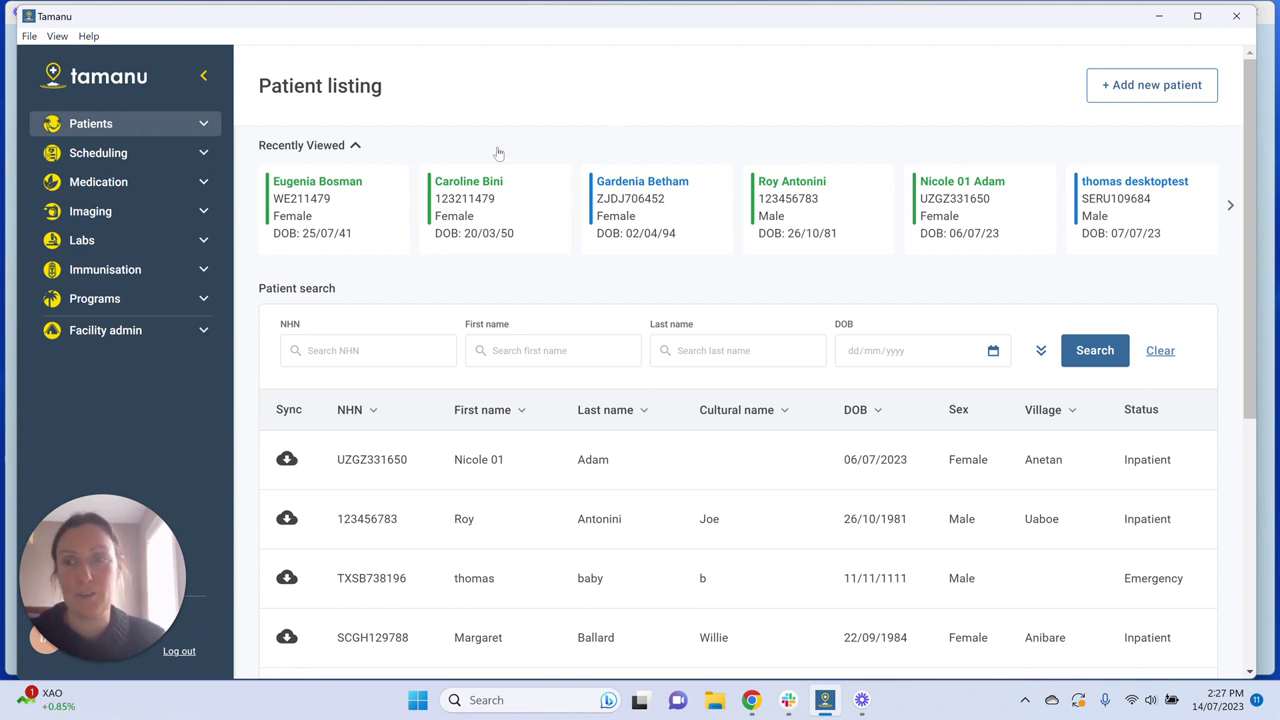
click(175, 331)
click(134, 388)
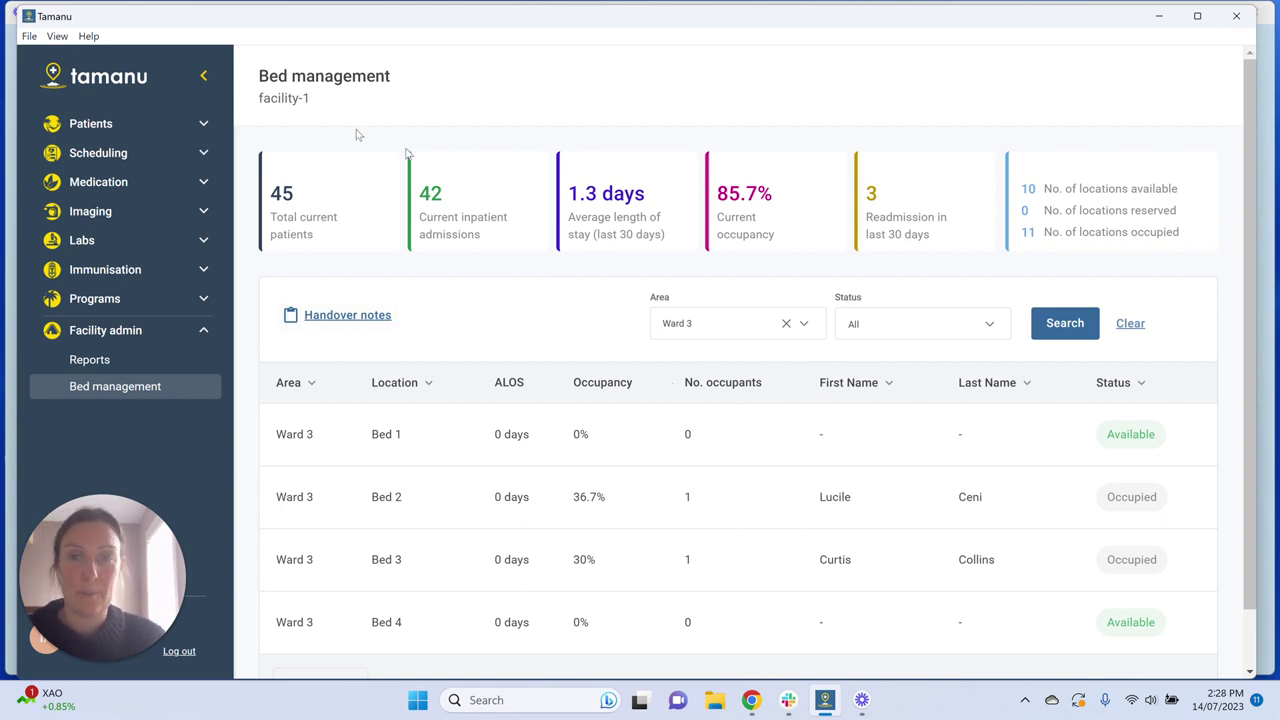
Examine which facility the bed management overview covers by highlighting the facility name beneath the heading.
drag(251, 101, 375, 101)
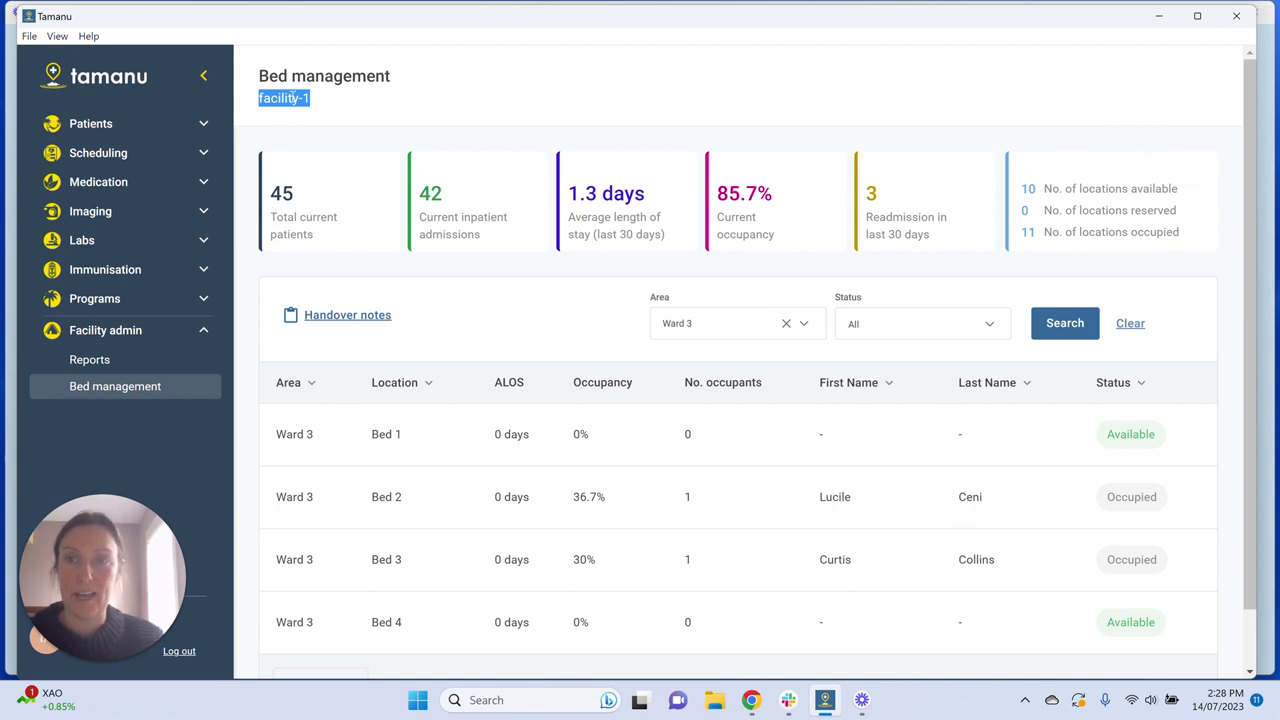
click(323, 103)
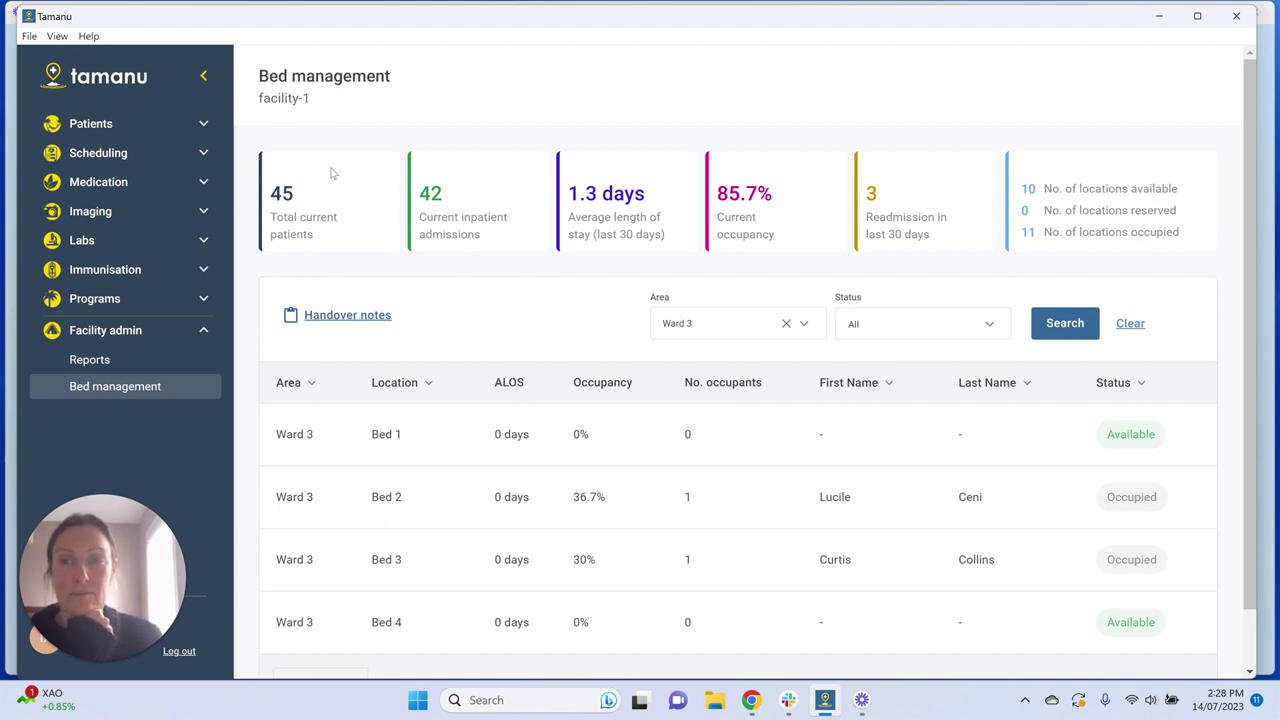
drag(320, 103, 241, 101)
click(380, 105)
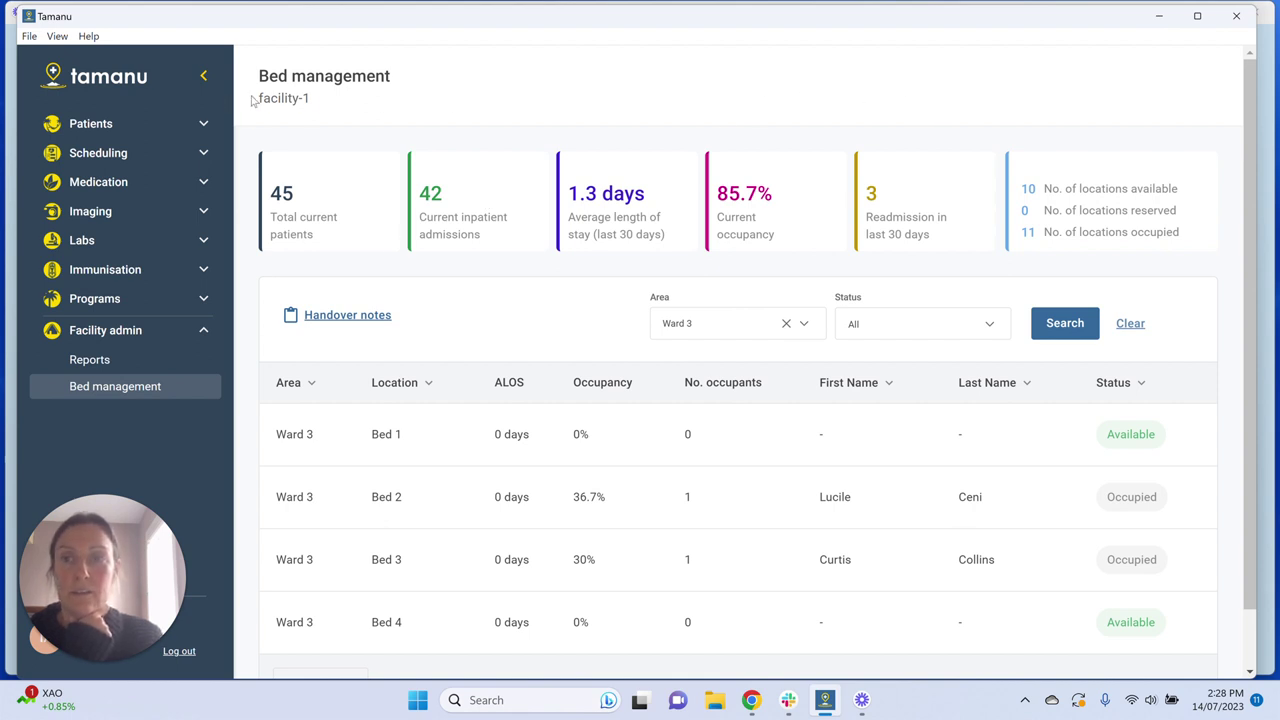
drag(252, 101, 445, 101)
click(419, 105)
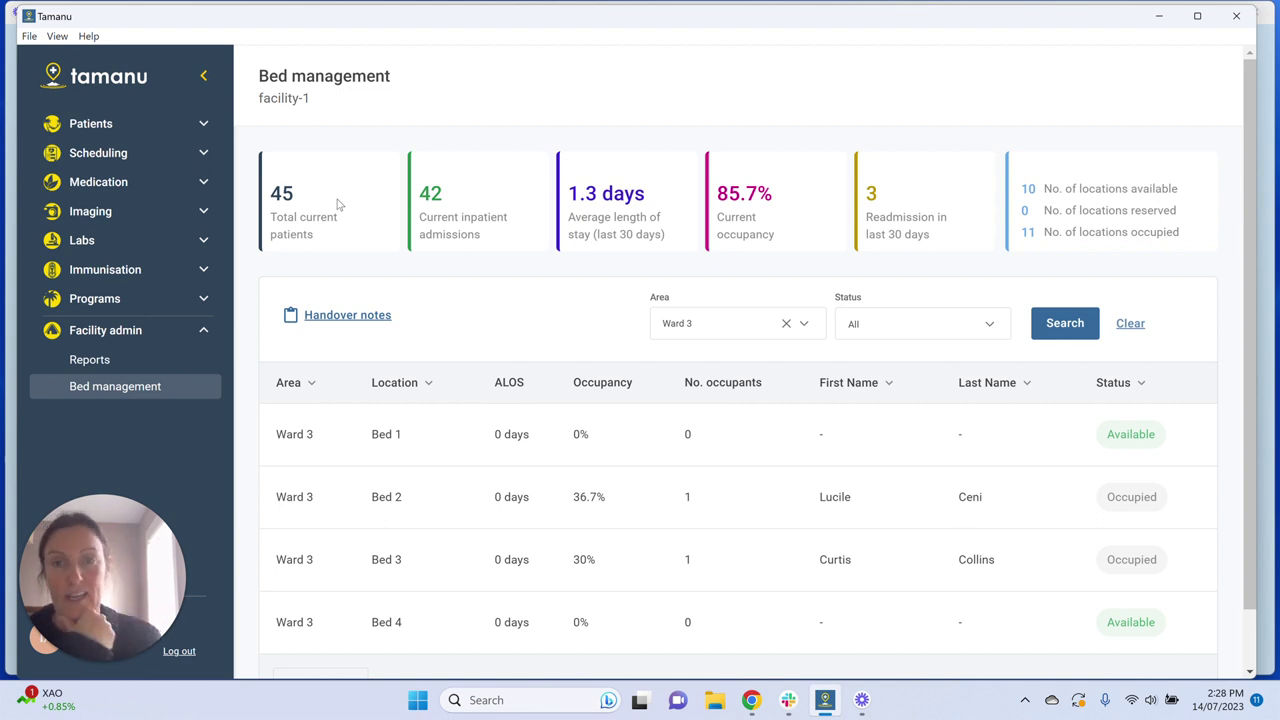
Open a patient without a current visit from the all-patients listing and view the admit or check-in options.
click(166, 128)
click(175, 153)
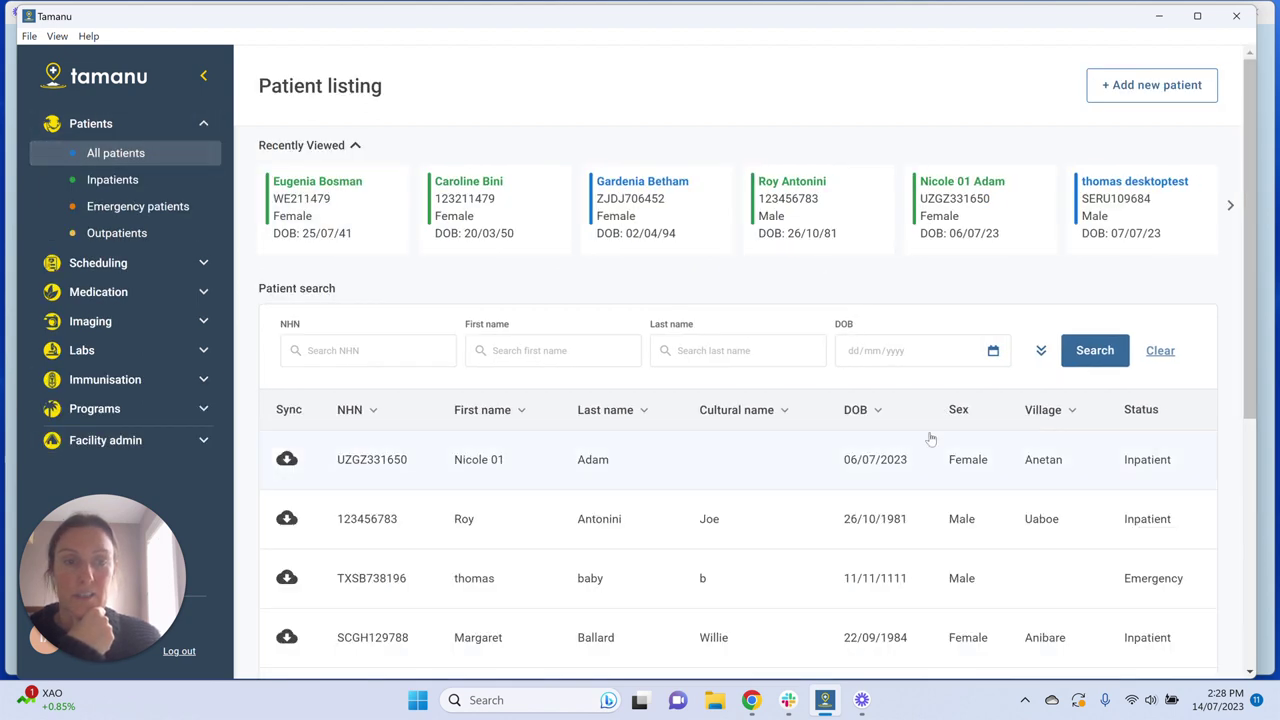
scroll(929, 434, down, 5)
click(1066, 412)
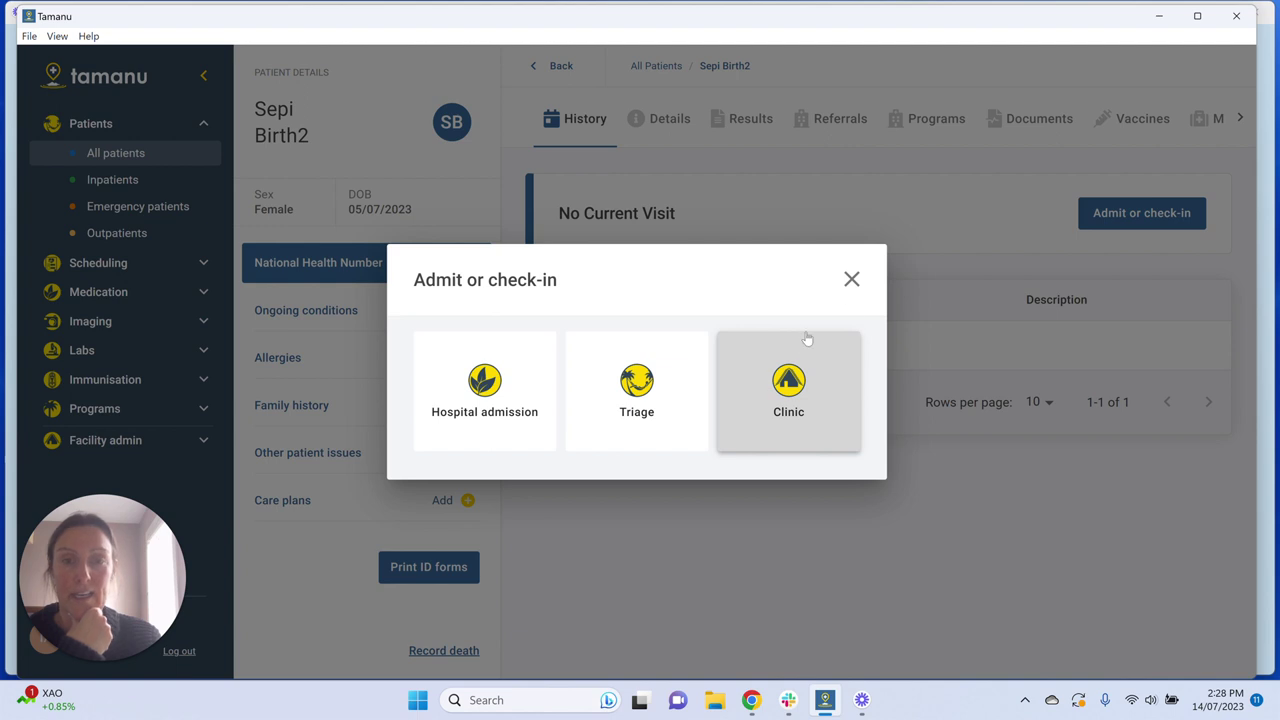
click(851, 279)
Return to the bed management overview and examine the current occupancy figure for the facility.
click(127, 438)
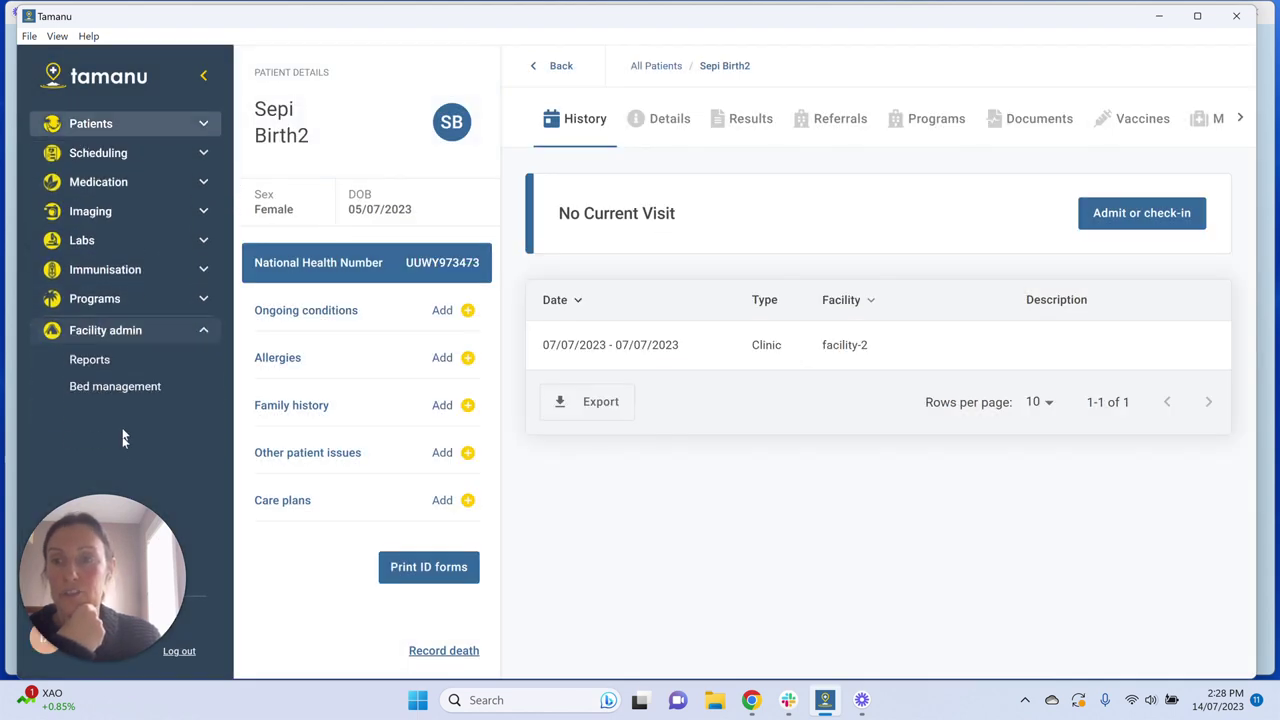
click(120, 390)
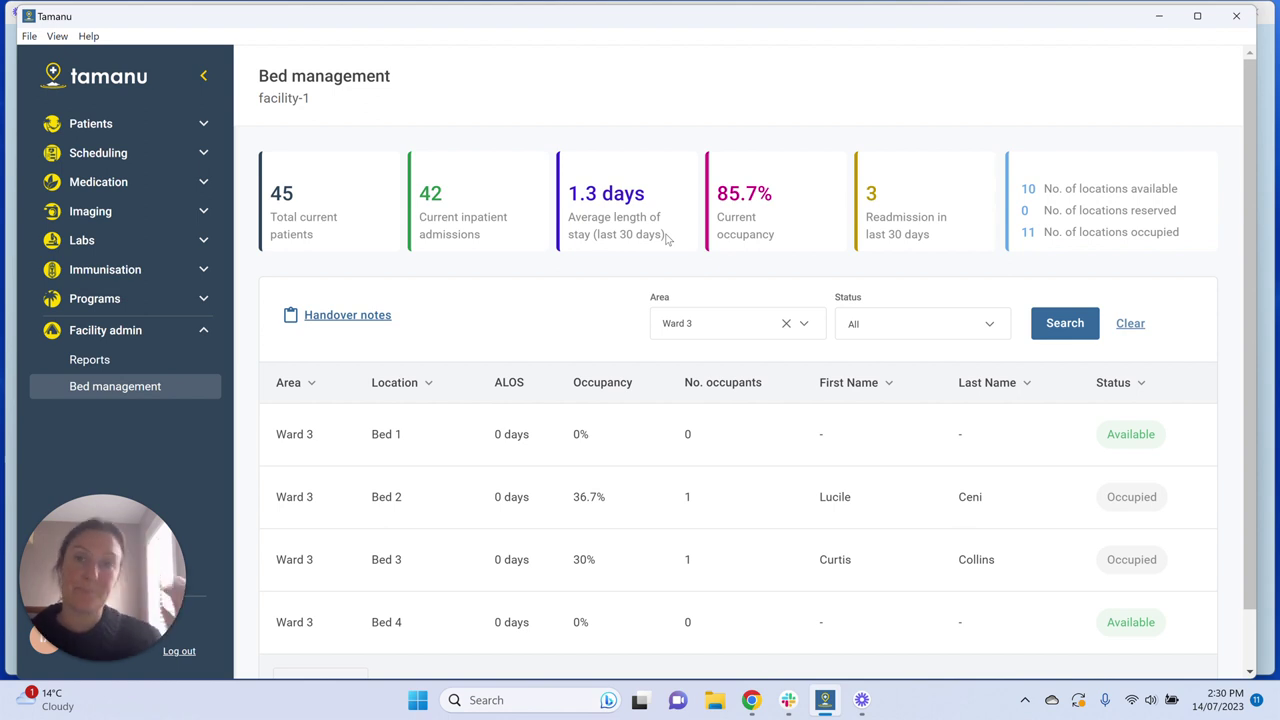
triple_click(738, 217)
click(797, 233)
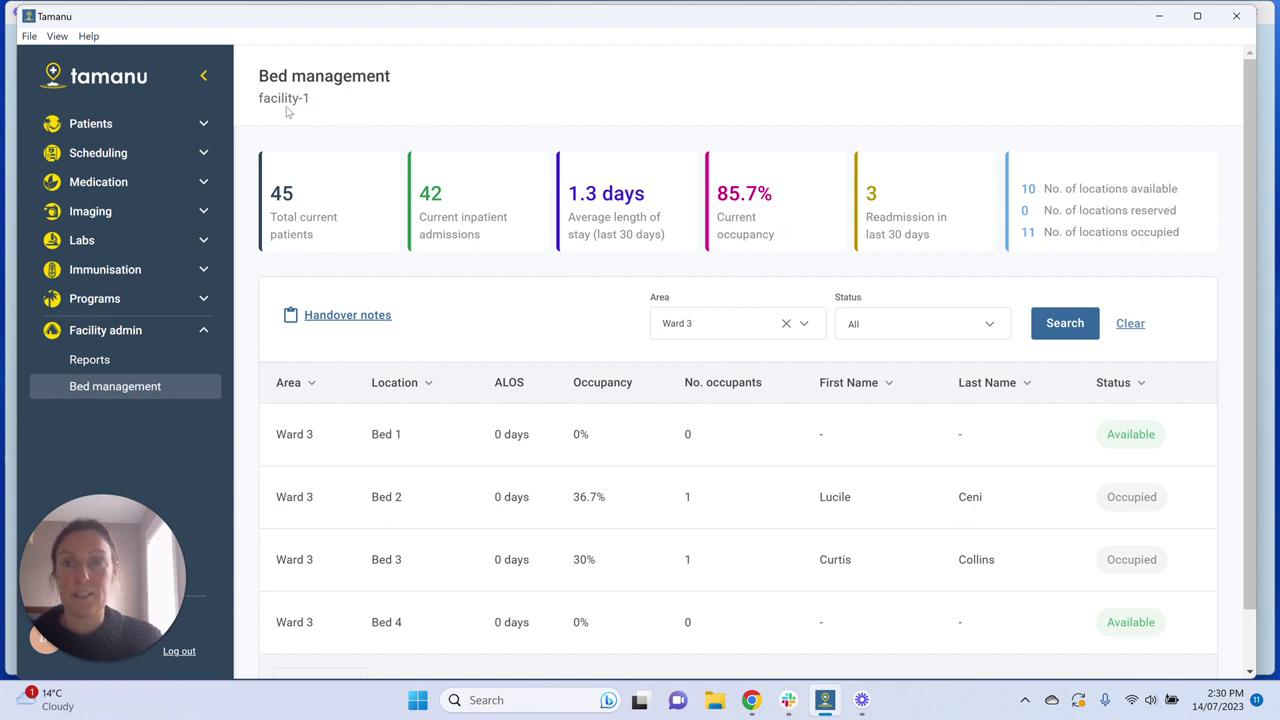
drag(257, 98, 379, 99)
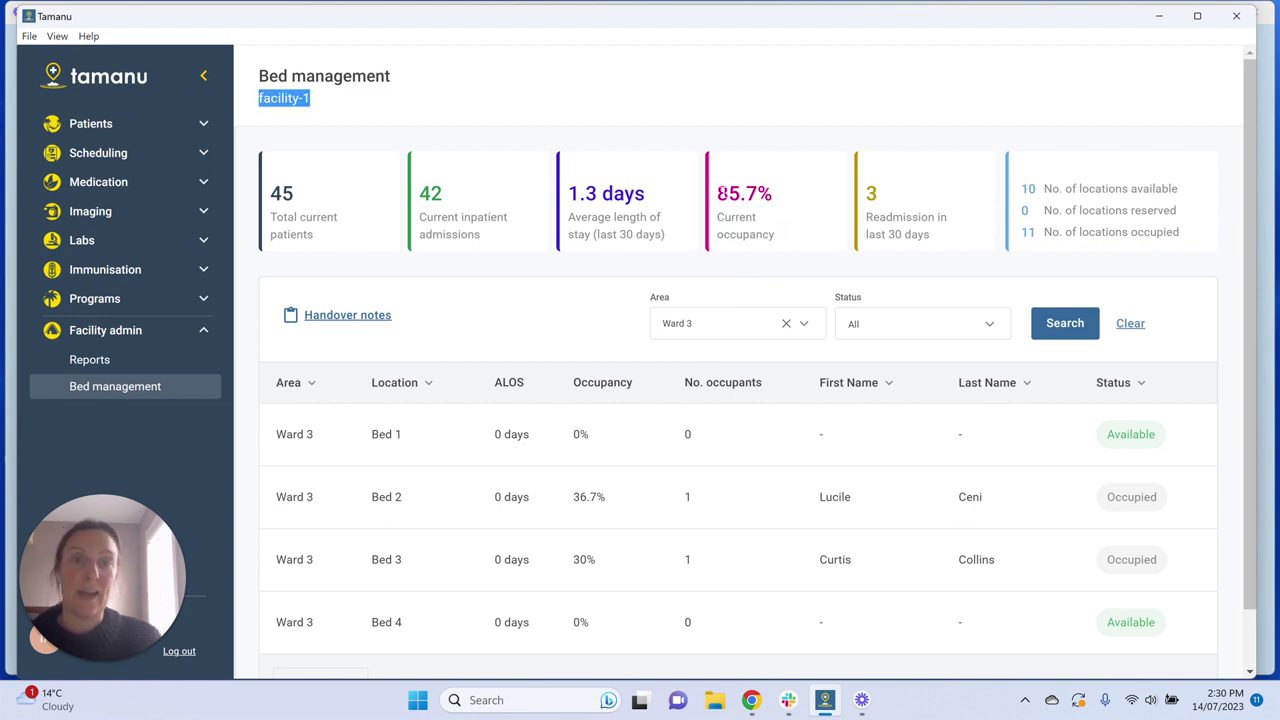
click(792, 241)
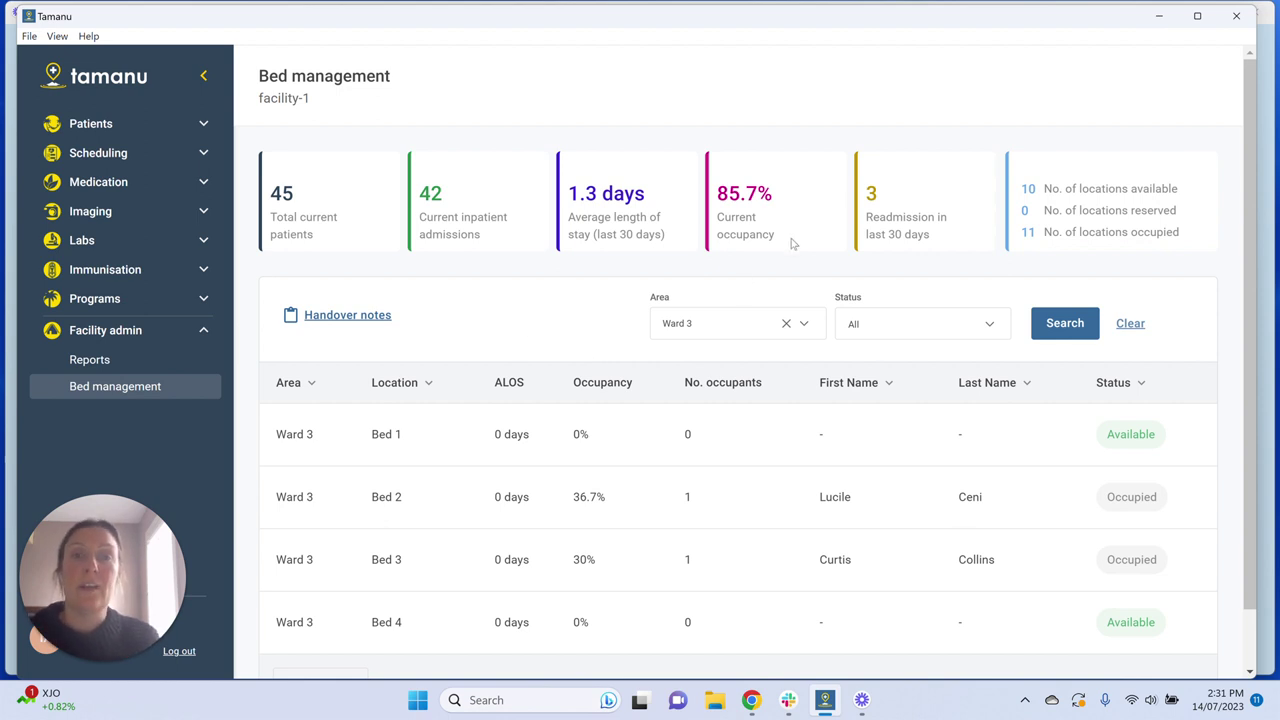
drag(779, 240, 715, 188)
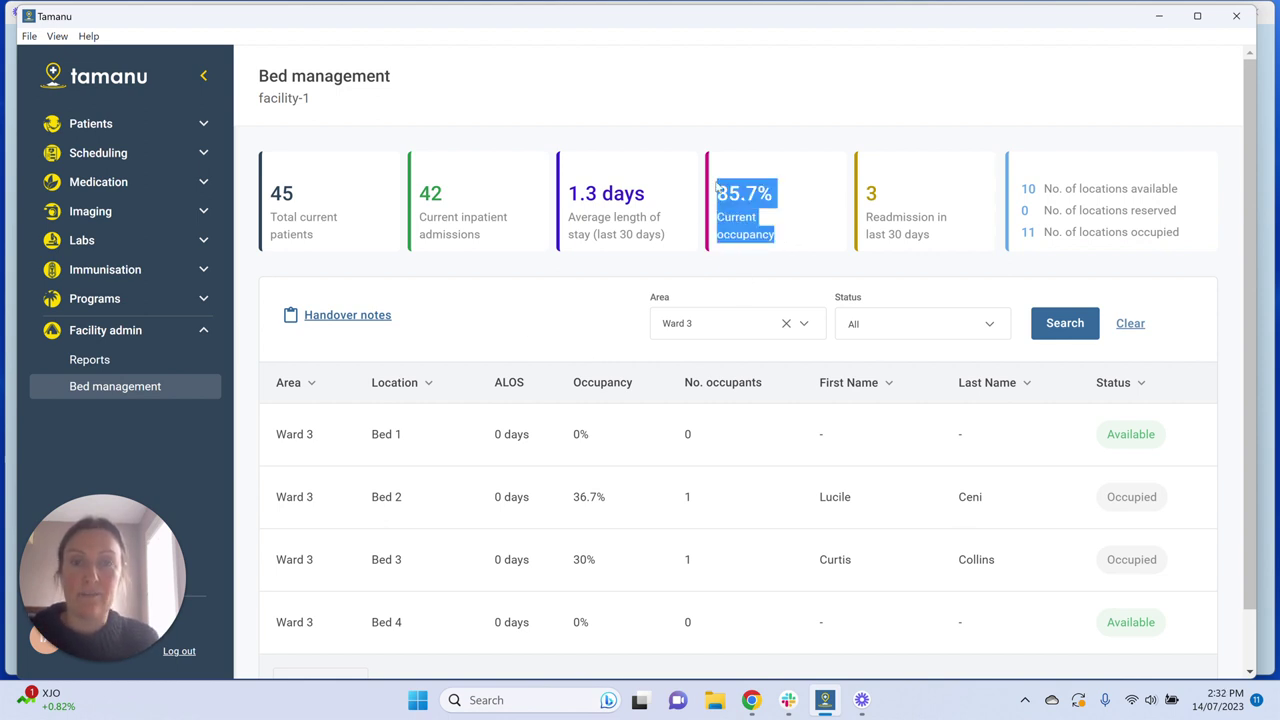
click(790, 218)
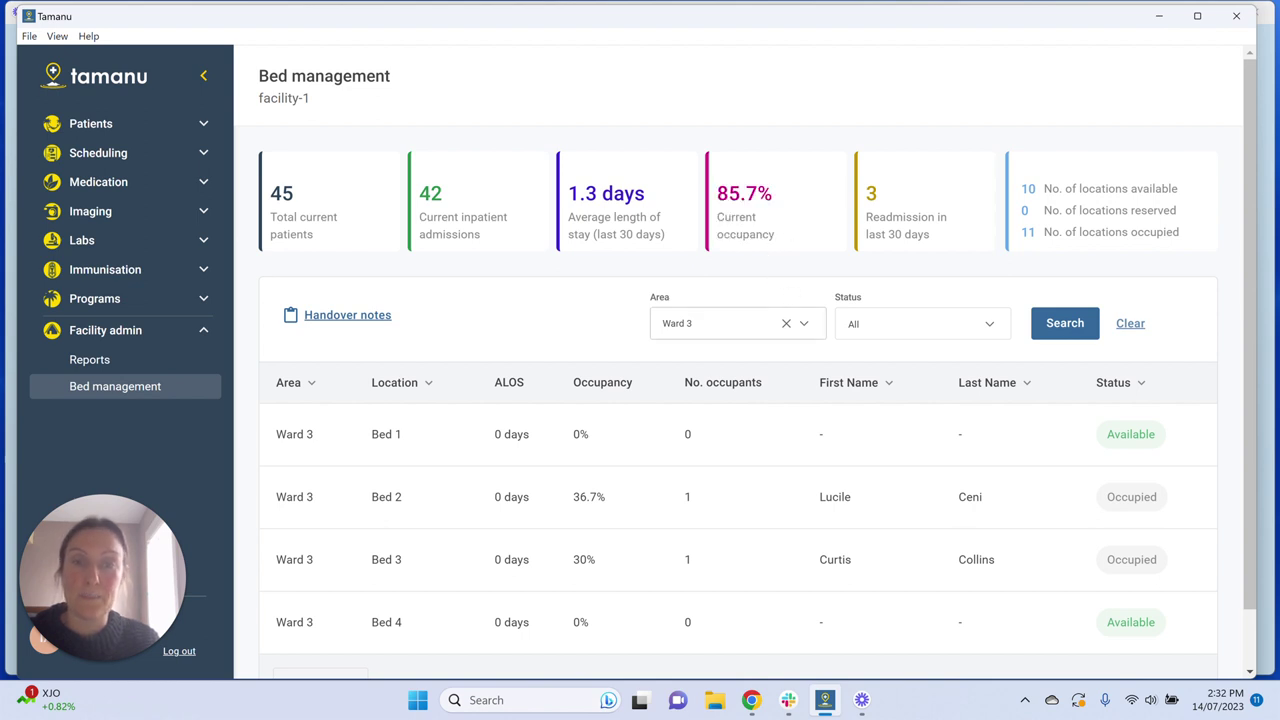
Filter the bed list to the area Ward 2 and review its beds.
click(786, 323)
click(730, 323)
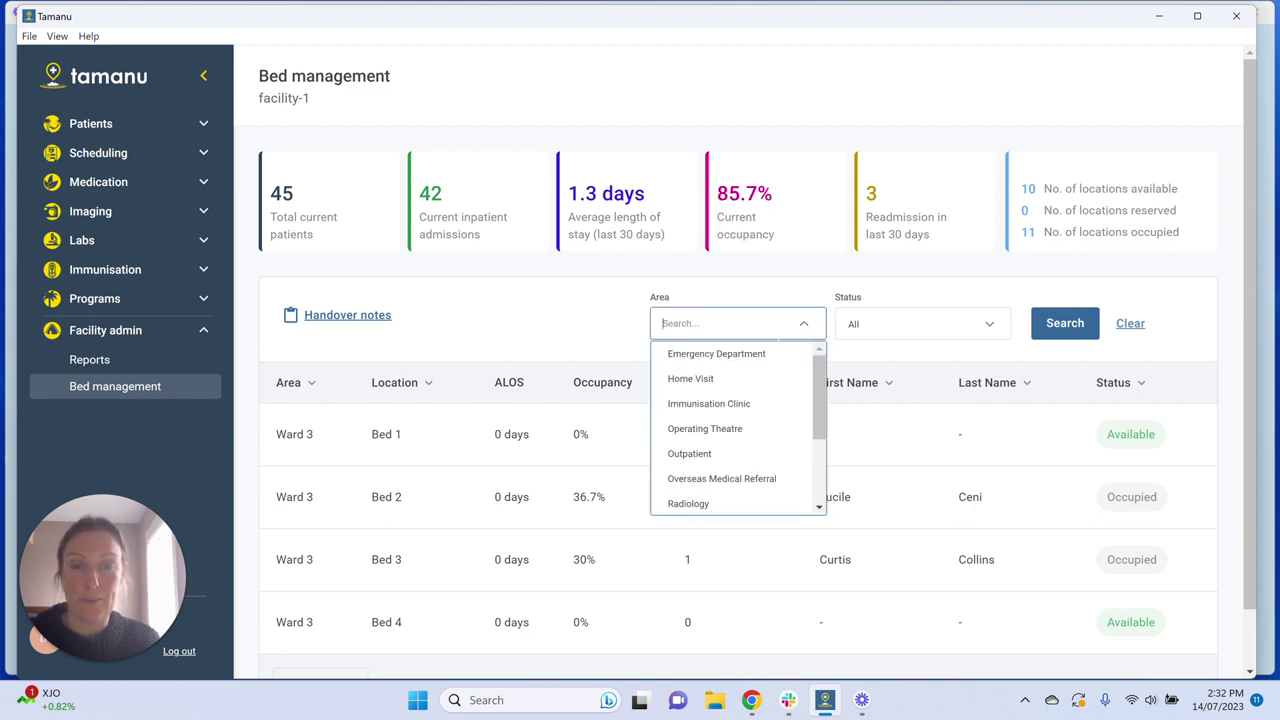
scroll(719, 440, down, 2)
click(716, 432)
click(1060, 324)
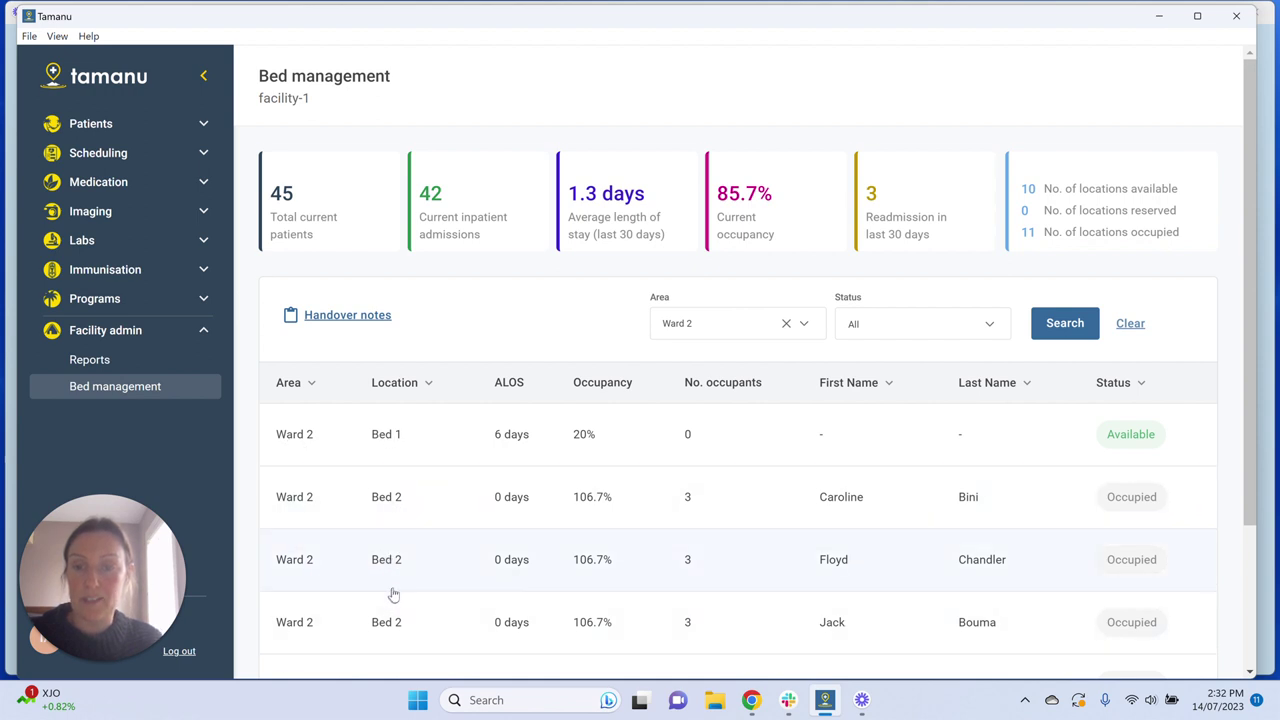
scroll(391, 594, down, 2)
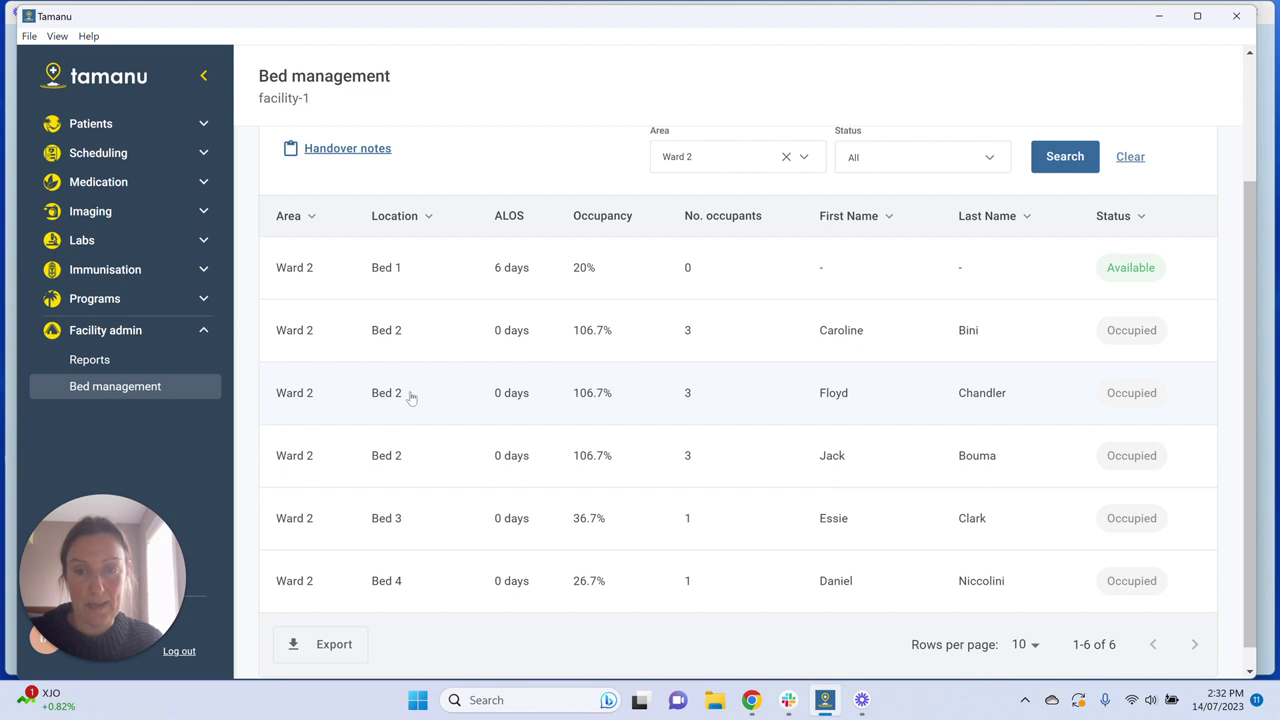
scroll(444, 392, up, 1)
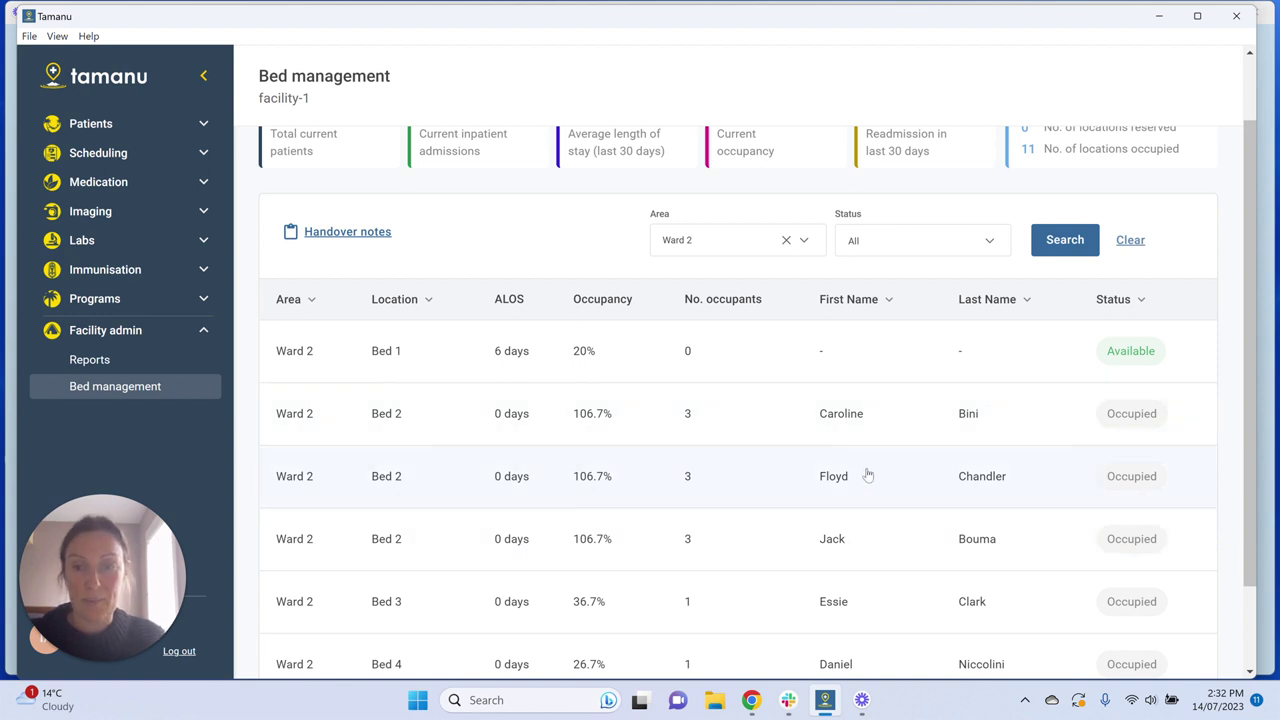
scroll(858, 466, up, 1)
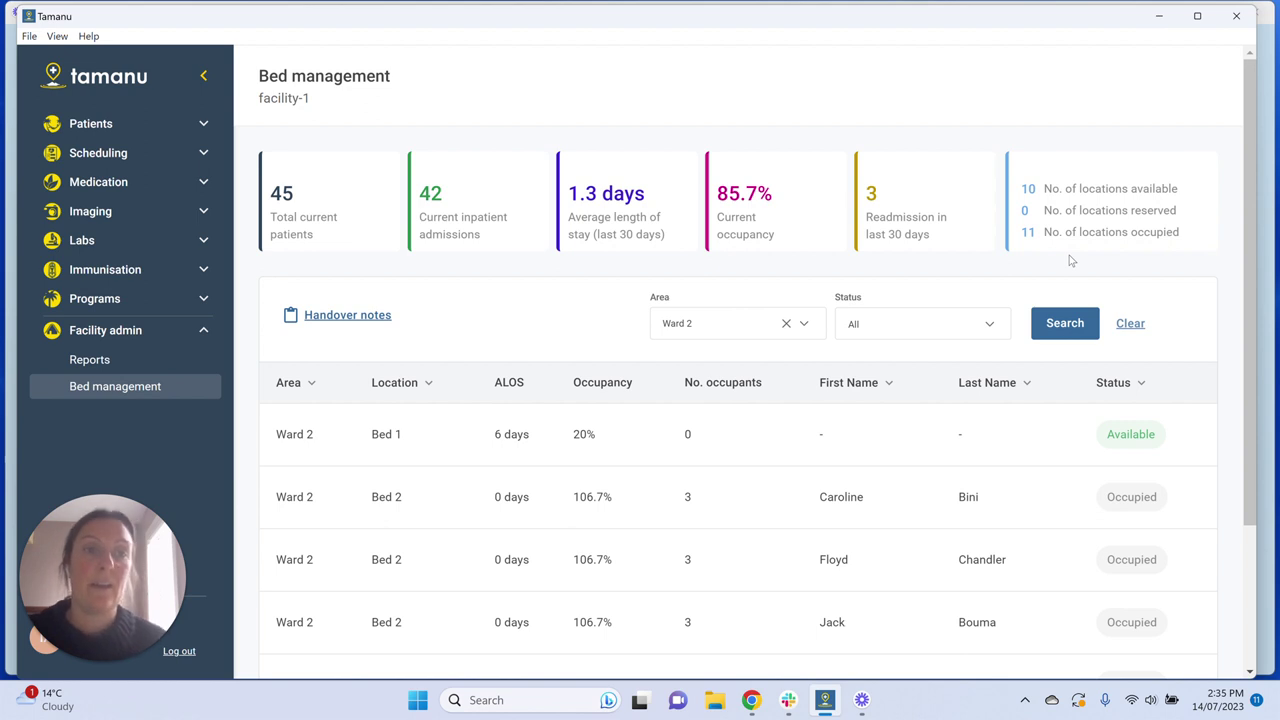
Examine the numbers of occupied and reserved locations in the bed management summary.
drag(1043, 232, 1192, 237)
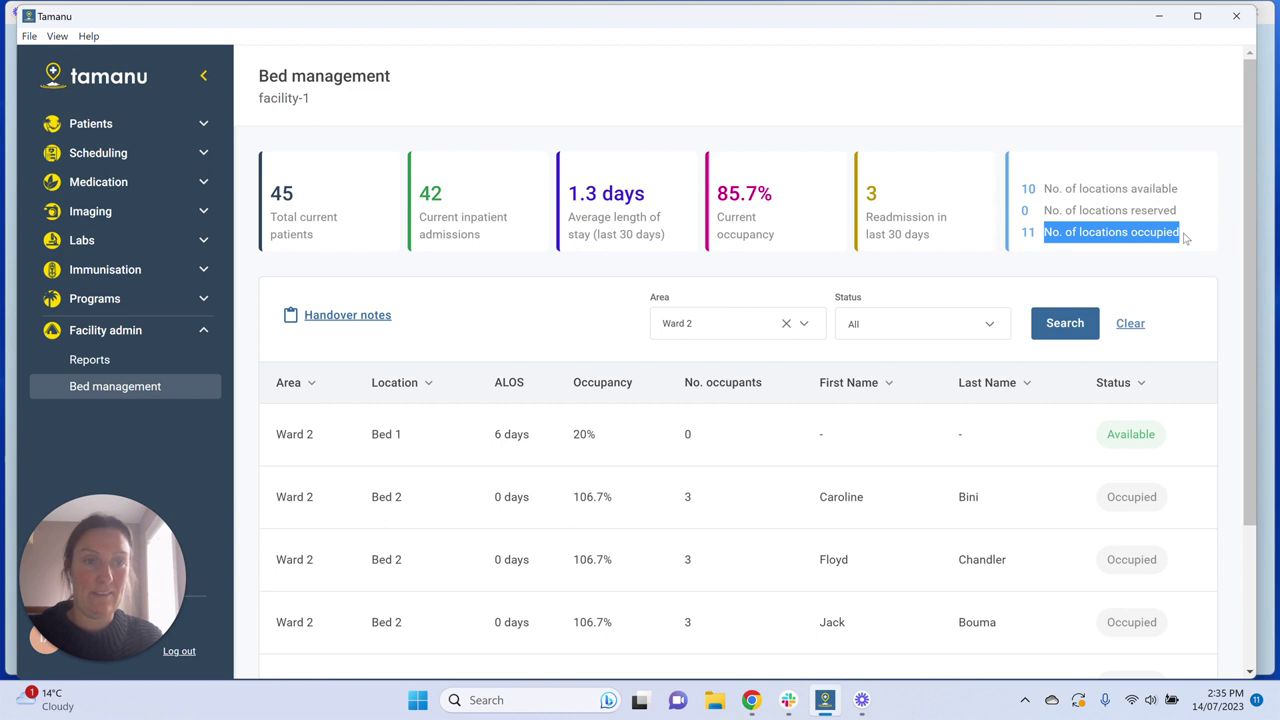
click(1186, 237)
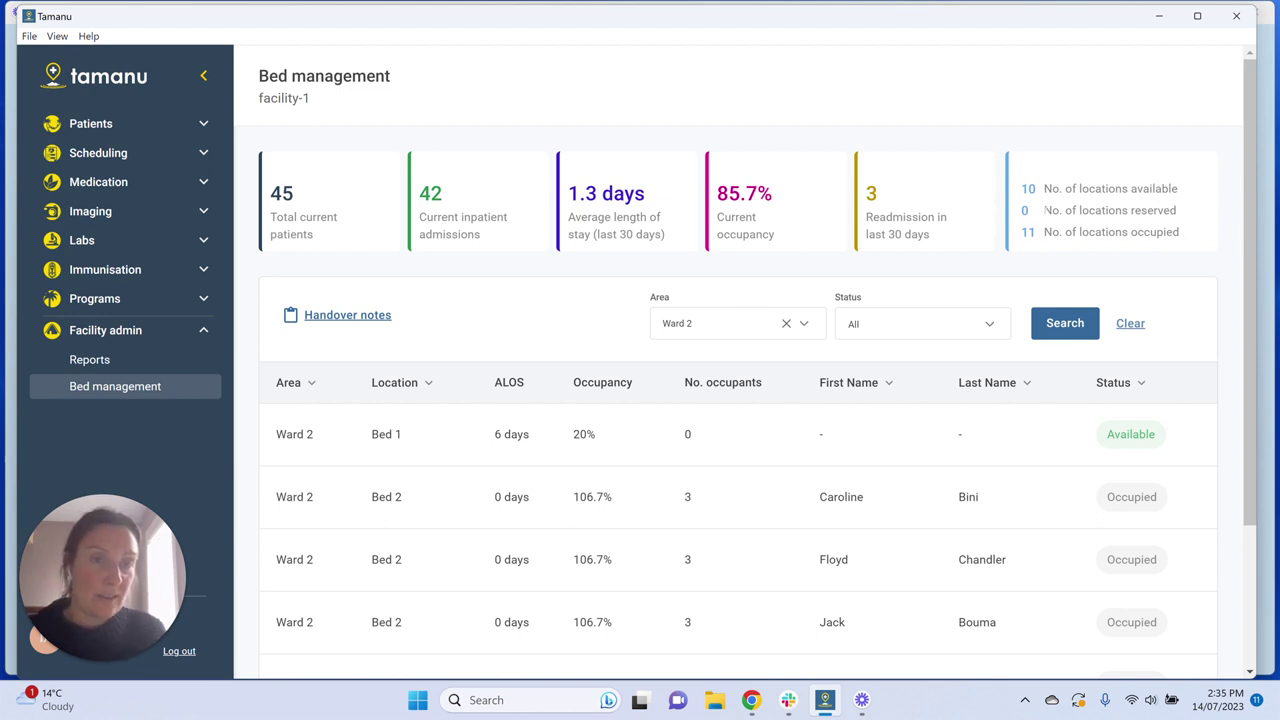
drag(1040, 211, 1184, 211)
click(1192, 213)
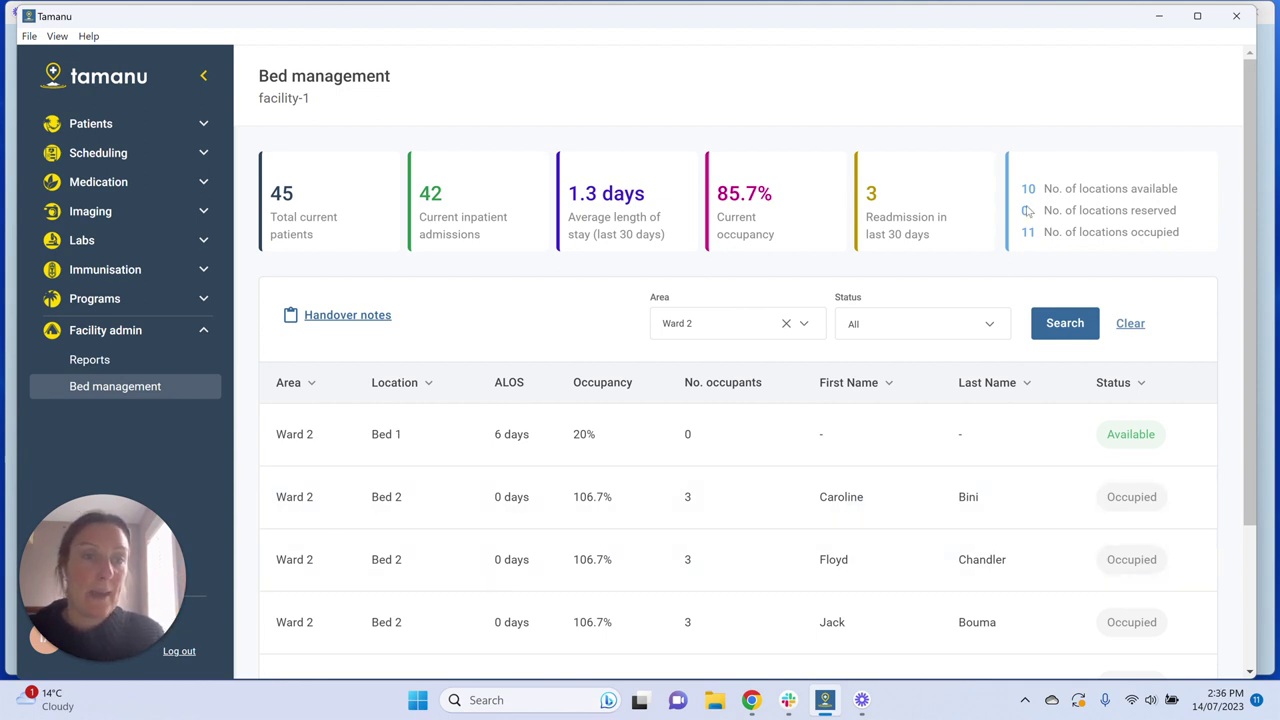
Open the current hospital admission encounter of the first patient listed in Ward 2, Bed 2.
click(754, 487)
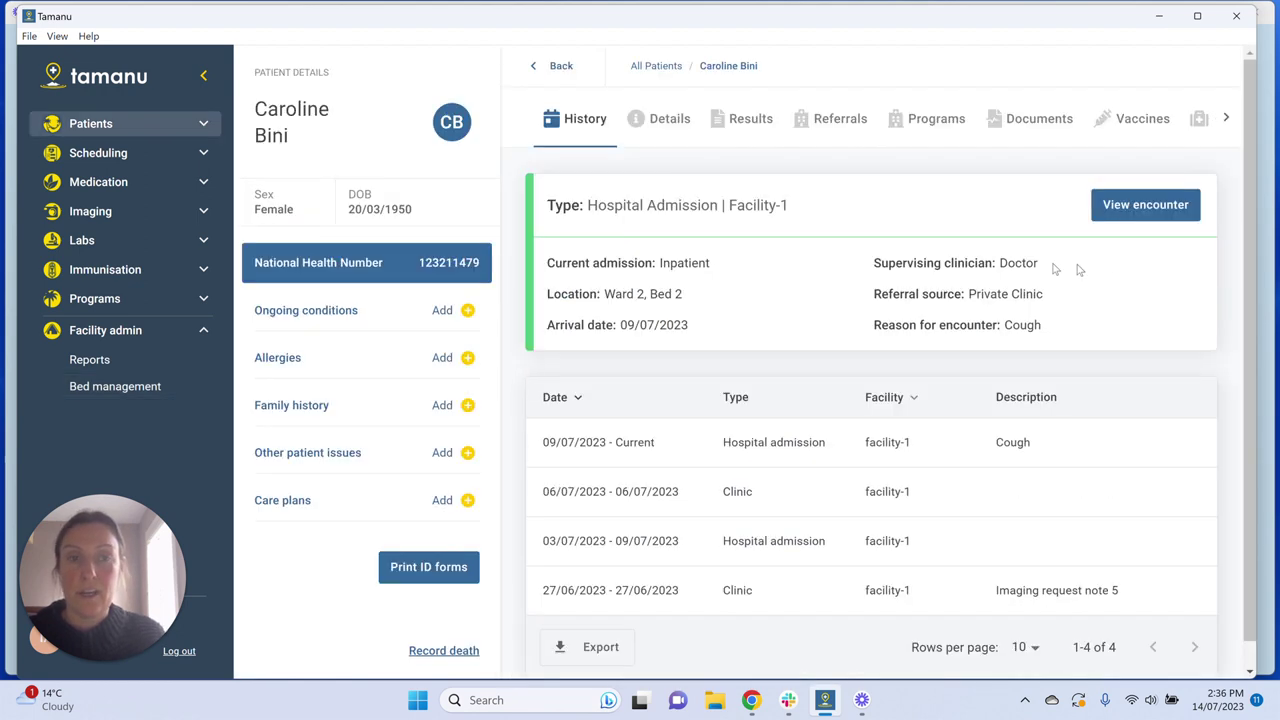
click(1140, 210)
click(1201, 127)
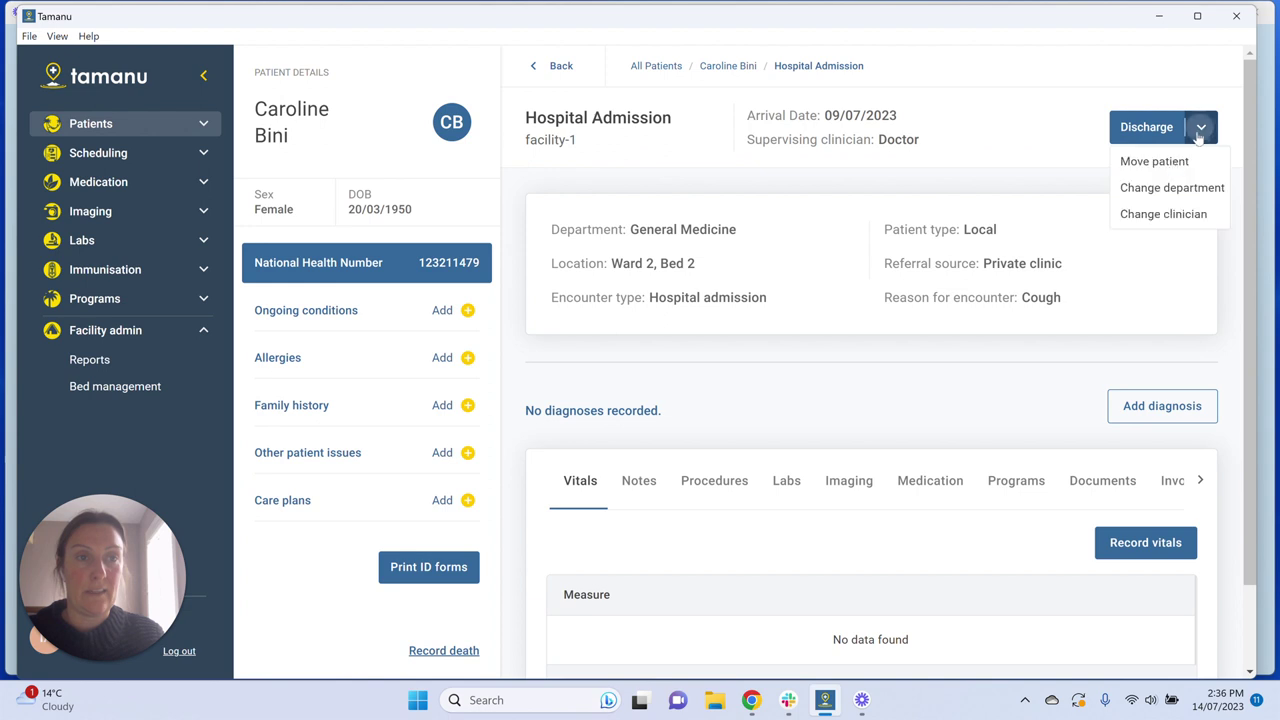
click(1154, 161)
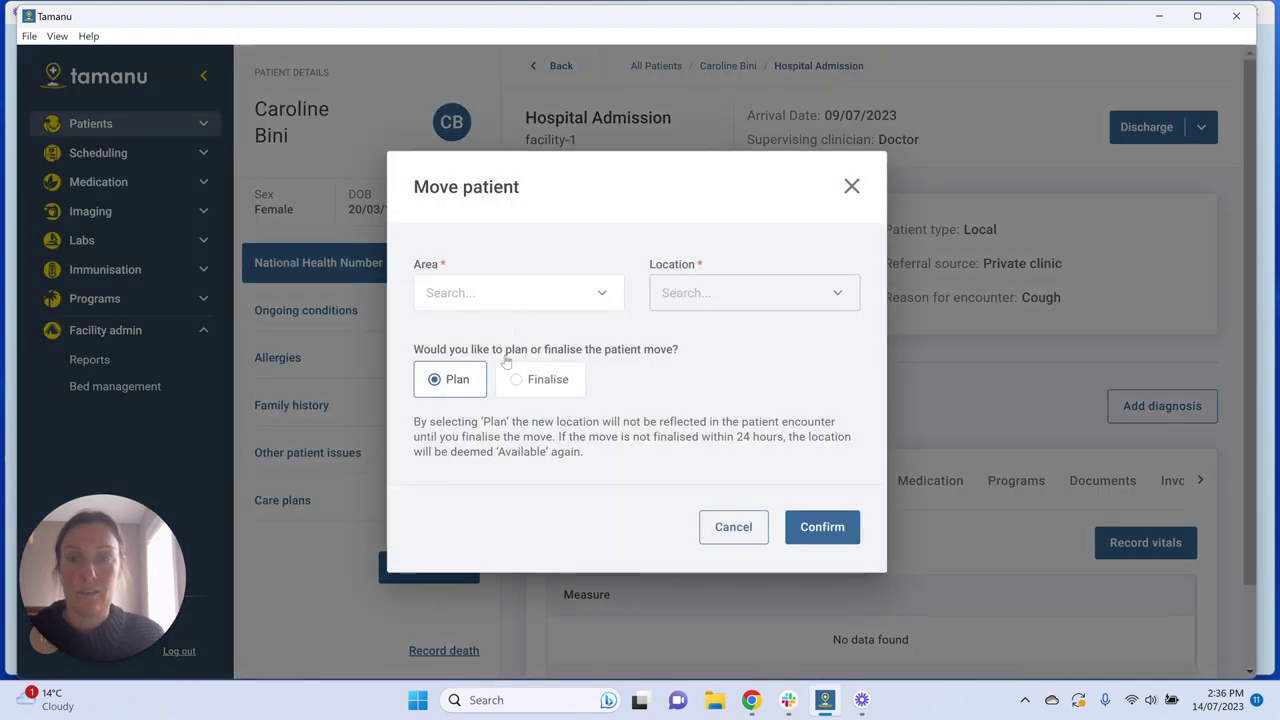
click(519, 292)
scroll(486, 385, down, 3)
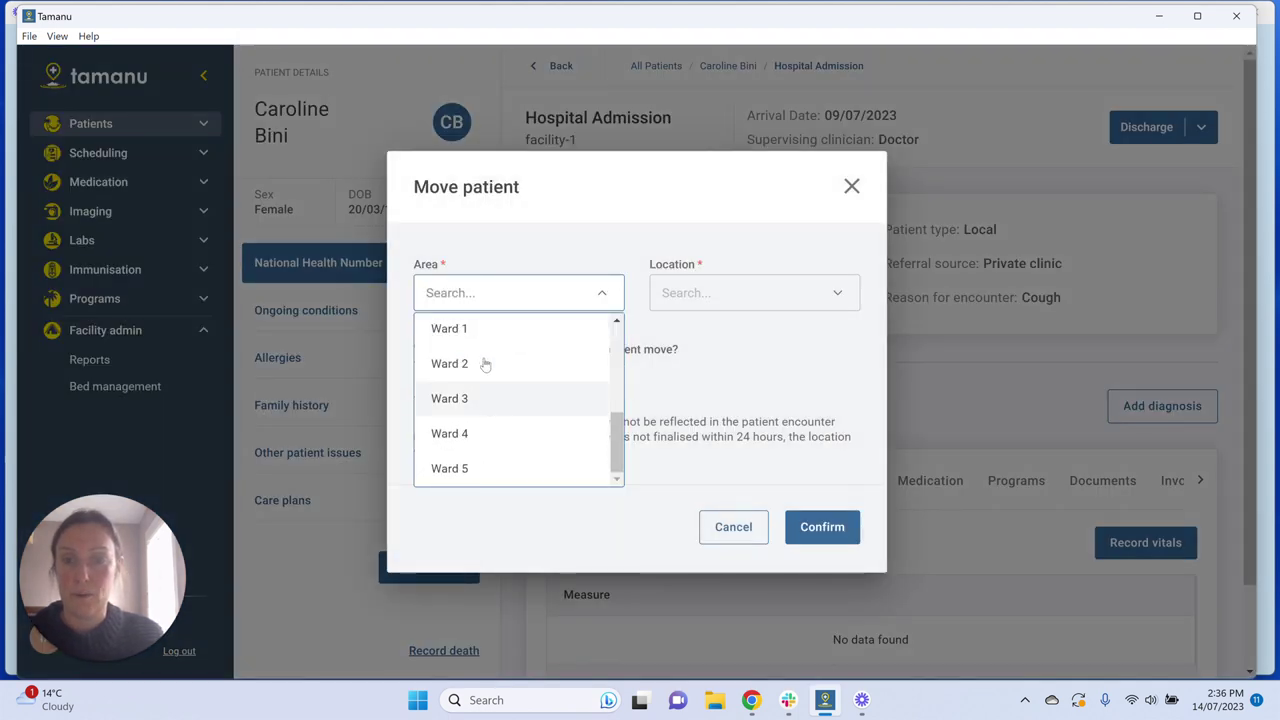
click(851, 186)
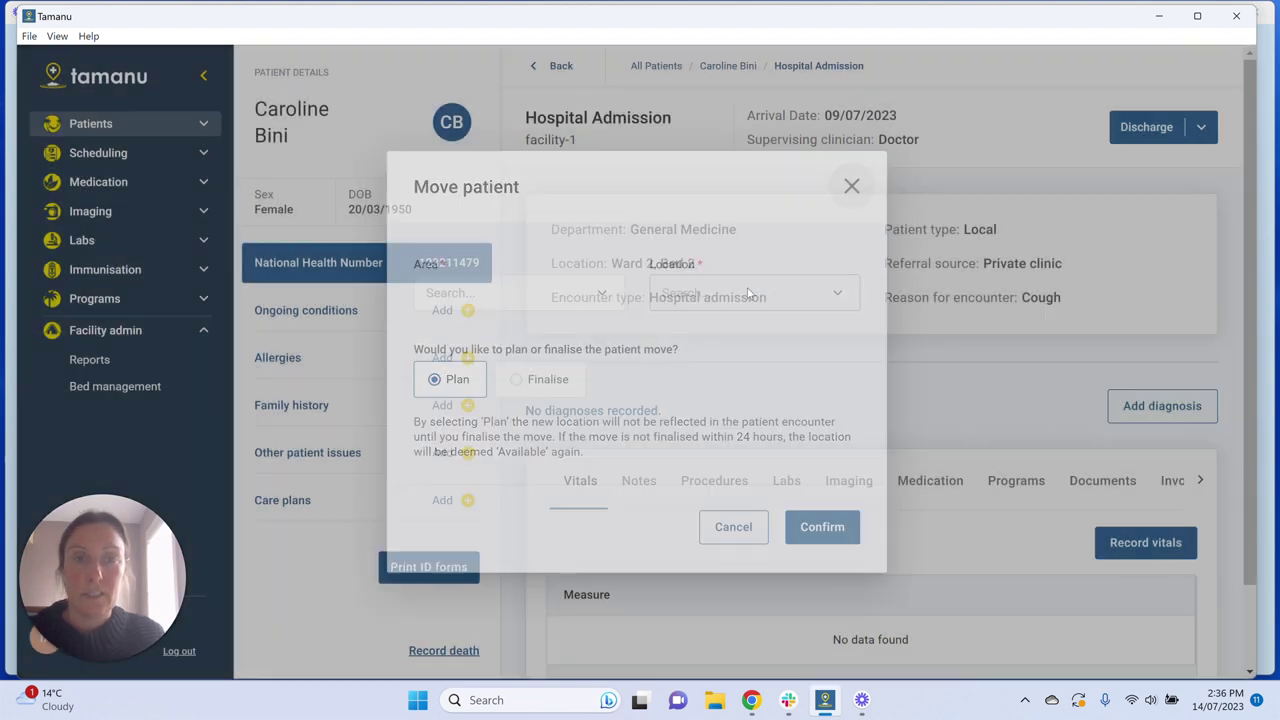
Plan a move of the patient to area Ward 2, location Bed 1, leaving the move as Plan.
click(1201, 127)
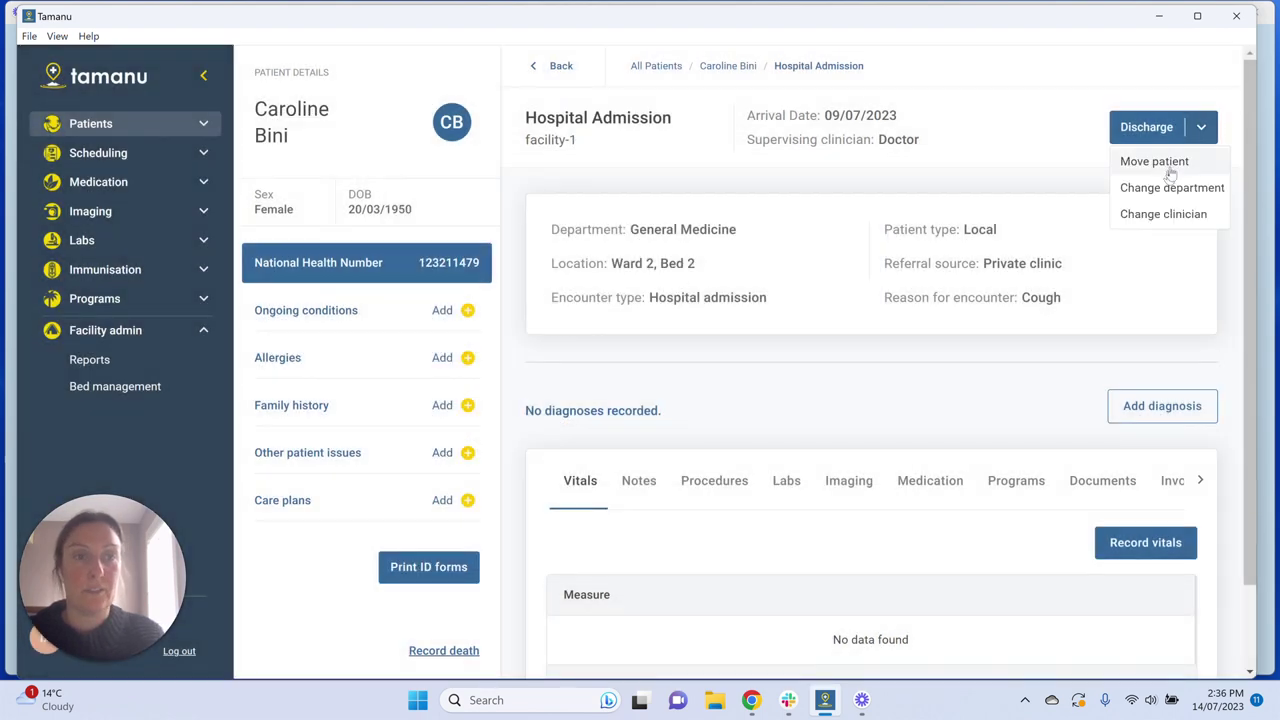
click(1154, 161)
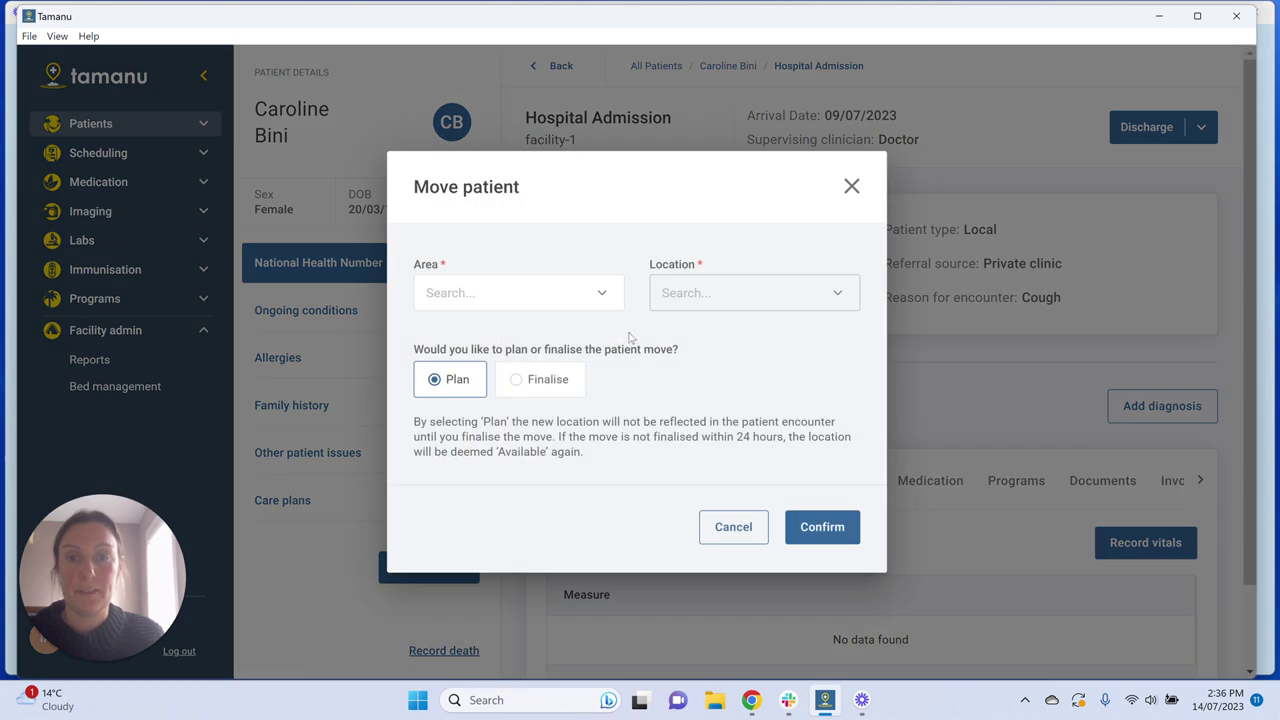
click(505, 292)
scroll(489, 388, down, 5)
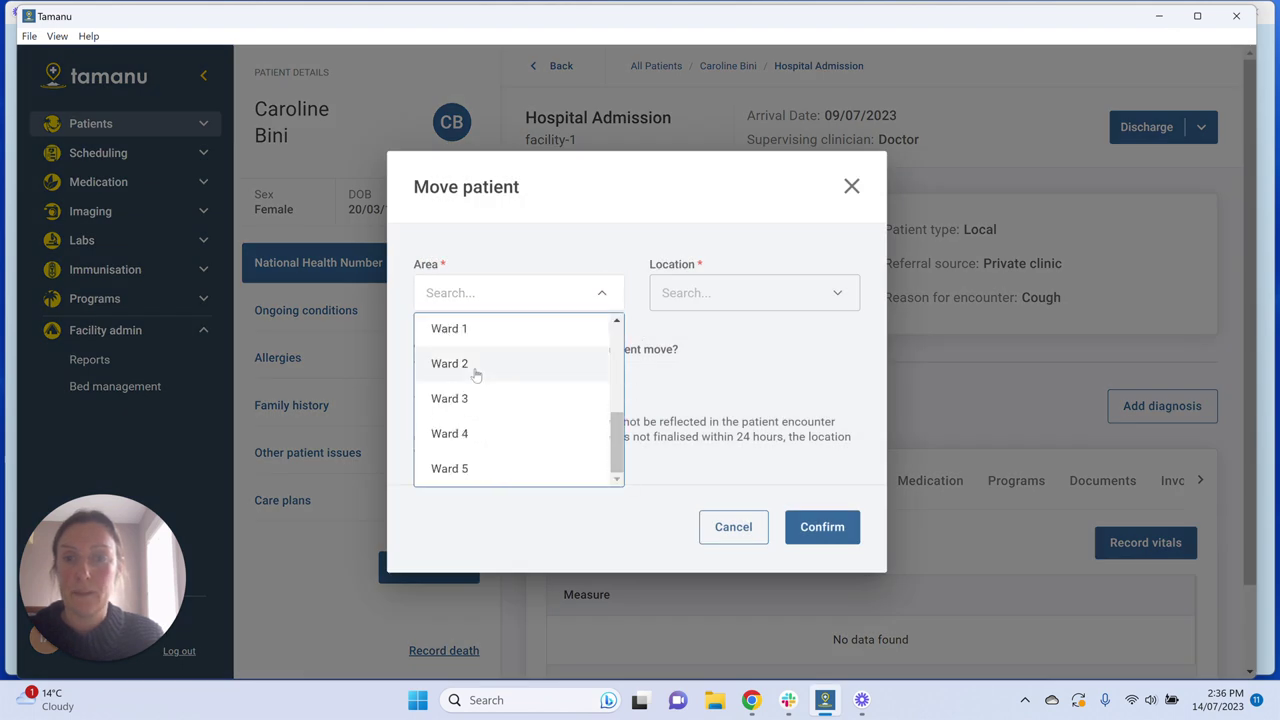
click(474, 368)
click(720, 292)
click(710, 340)
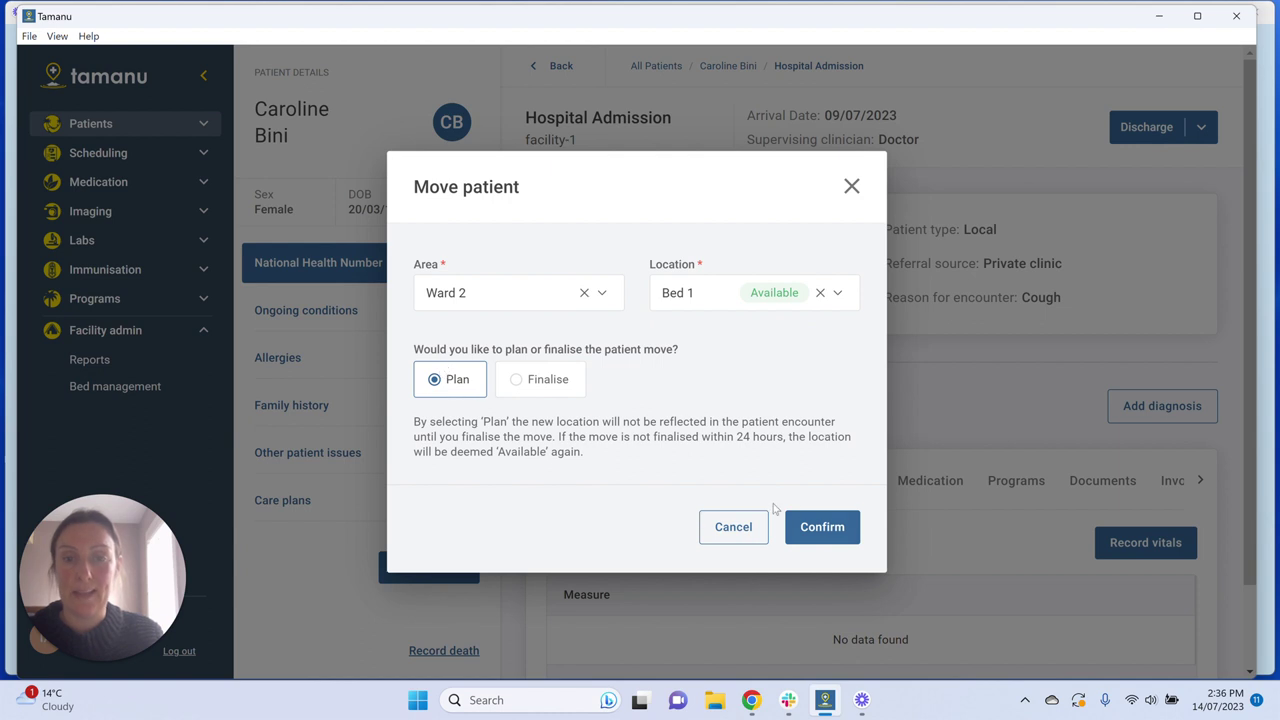
click(808, 526)
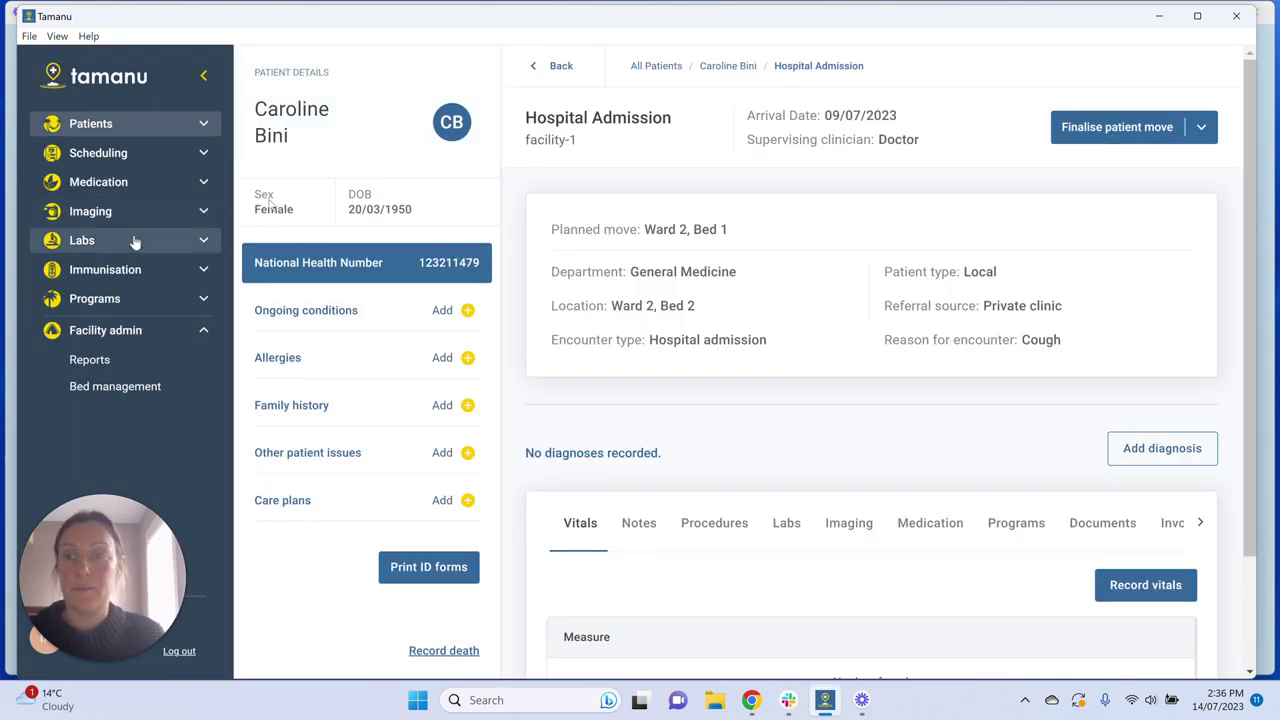
Leave the patient's encounter and return to the bed management overview to check the Ward 2 locations.
click(545, 65)
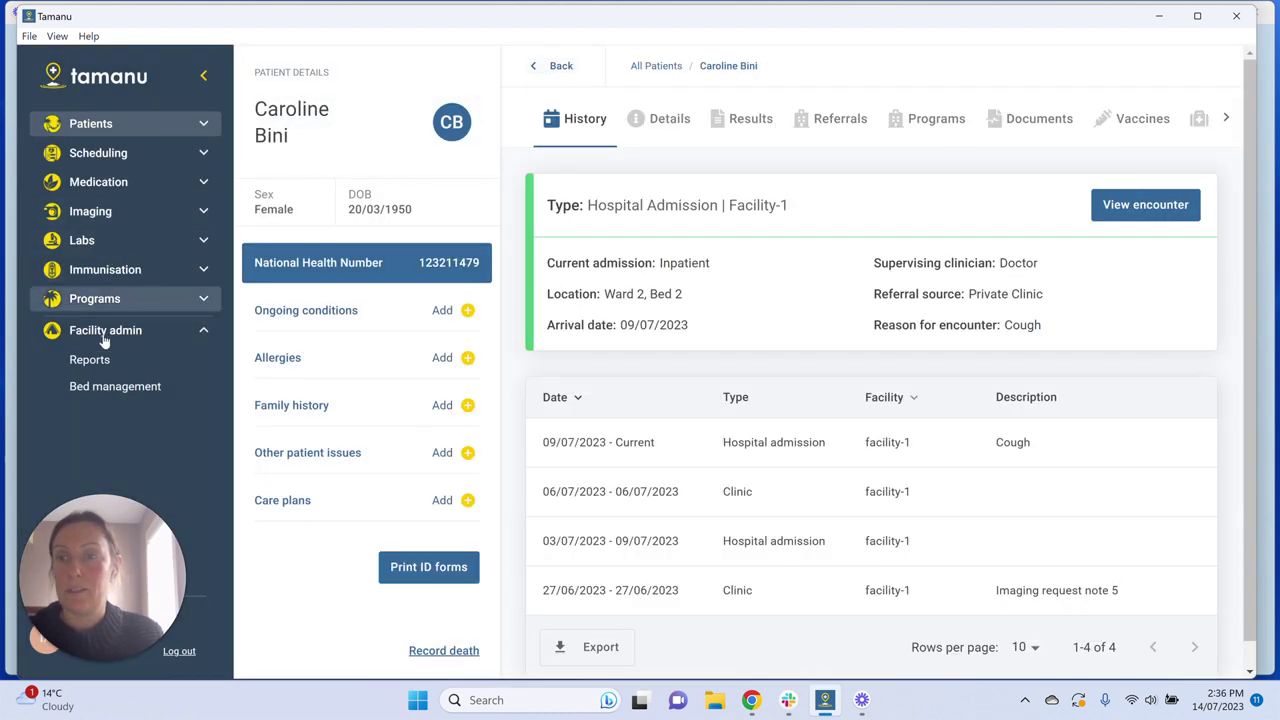
click(112, 387)
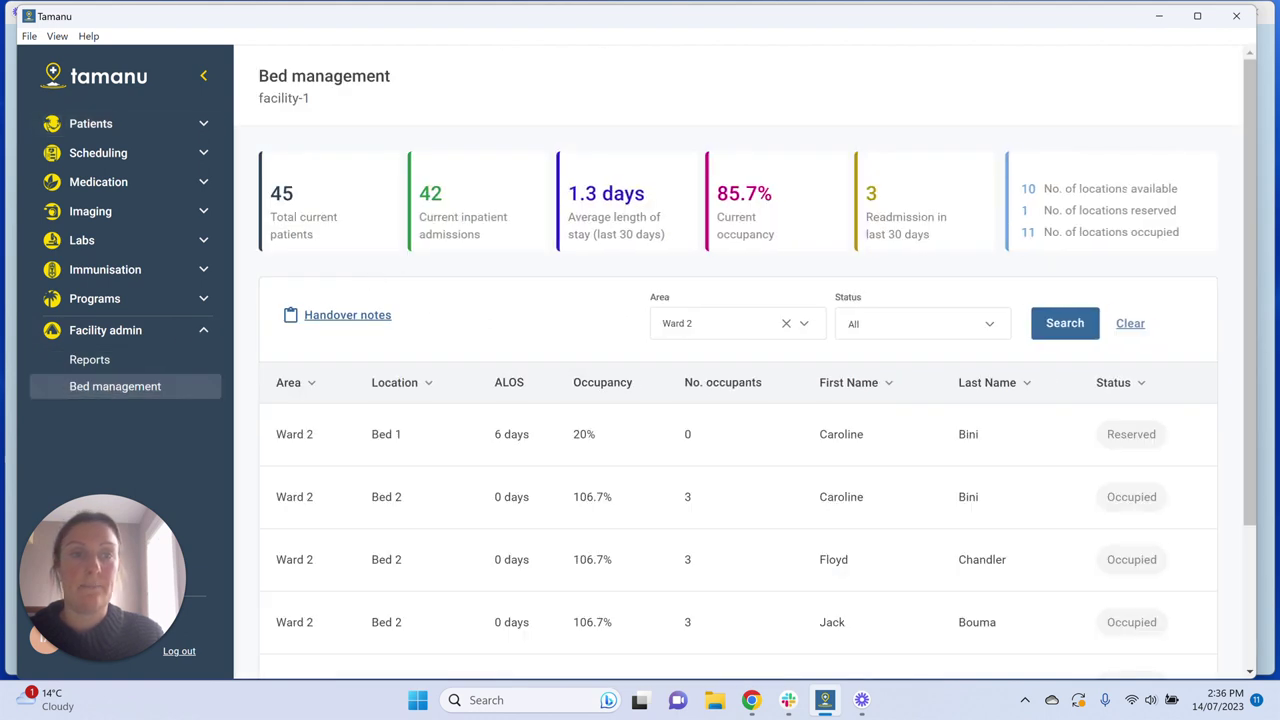
Check the number of reserved locations in the summary and the facility name below the page title.
drag(1044, 210, 1193, 217)
click(1192, 218)
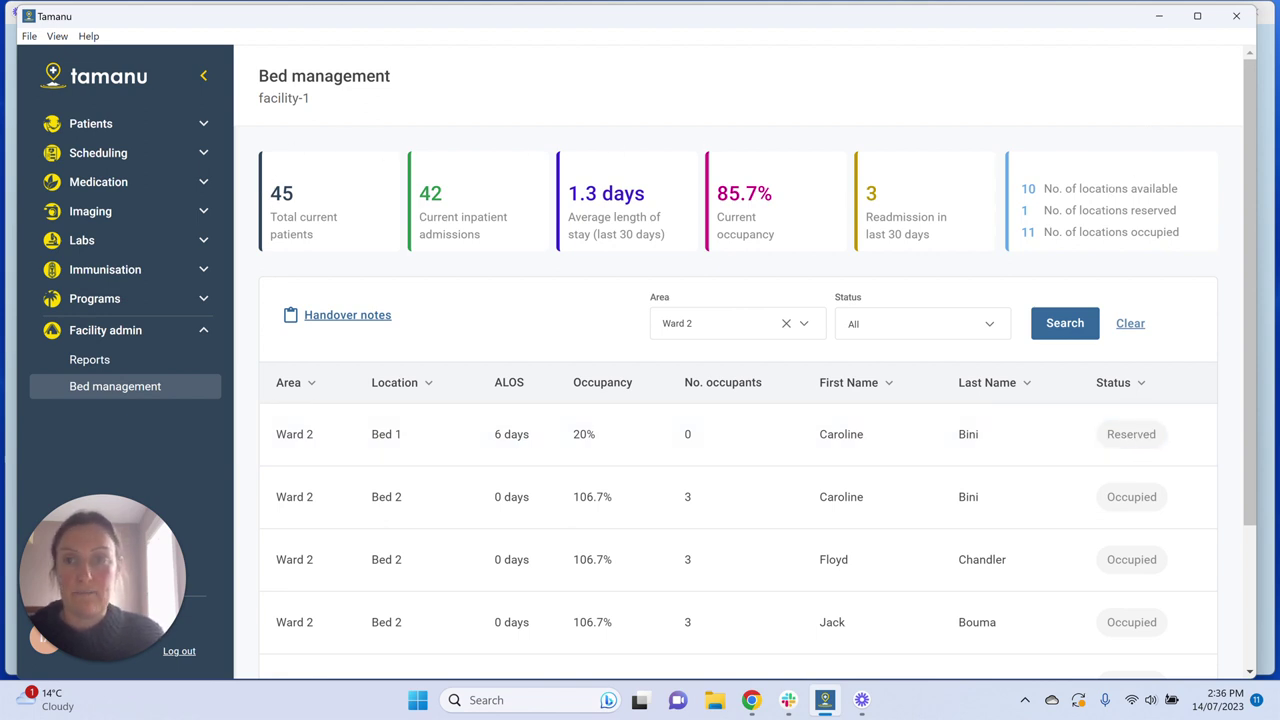
triple_click(358, 100)
click(358, 100)
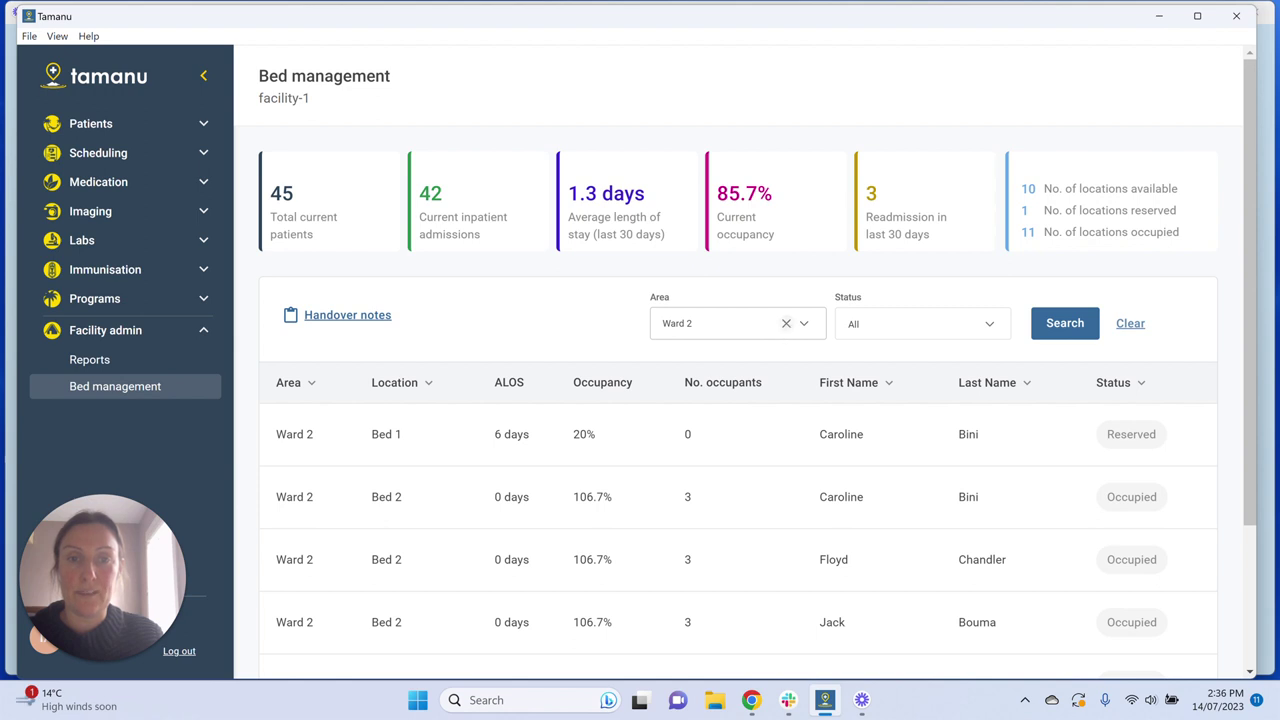
Search the bed list for locations in area Ward 1 with status Available.
click(785, 325)
click(780, 323)
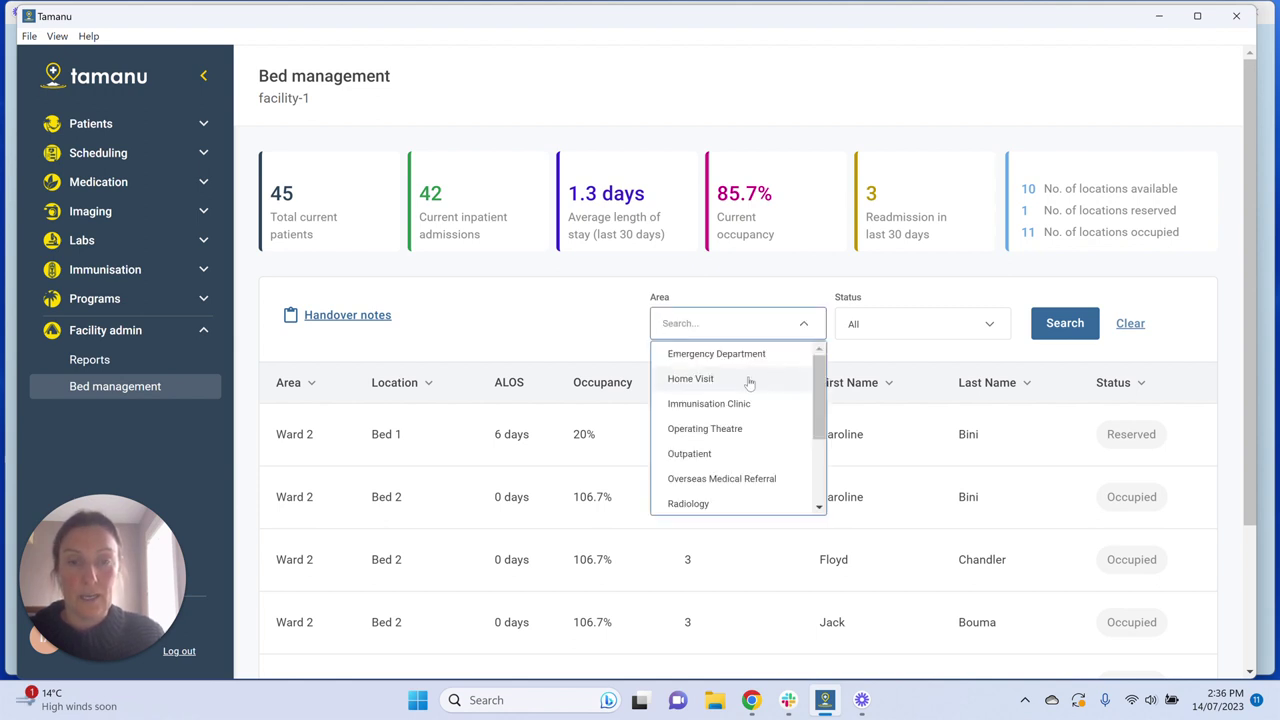
scroll(749, 383, down, 3)
scroll(749, 383, up, 3)
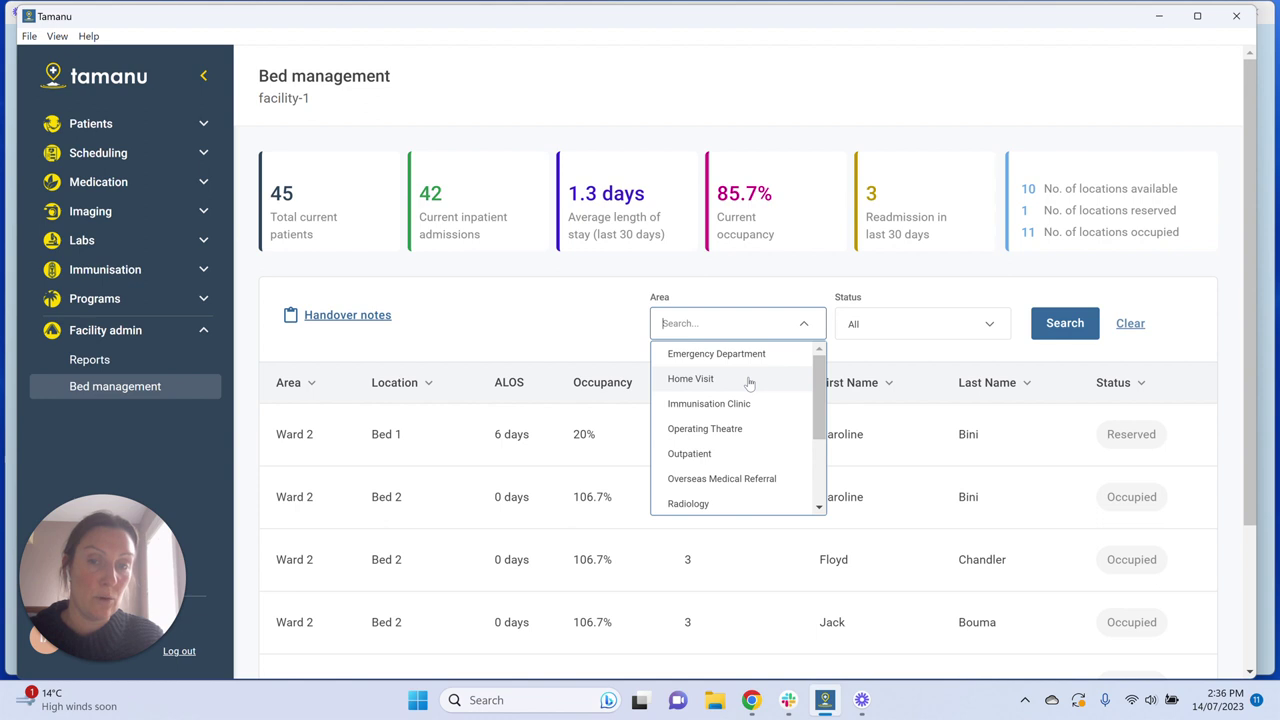
scroll(745, 390, down, 3)
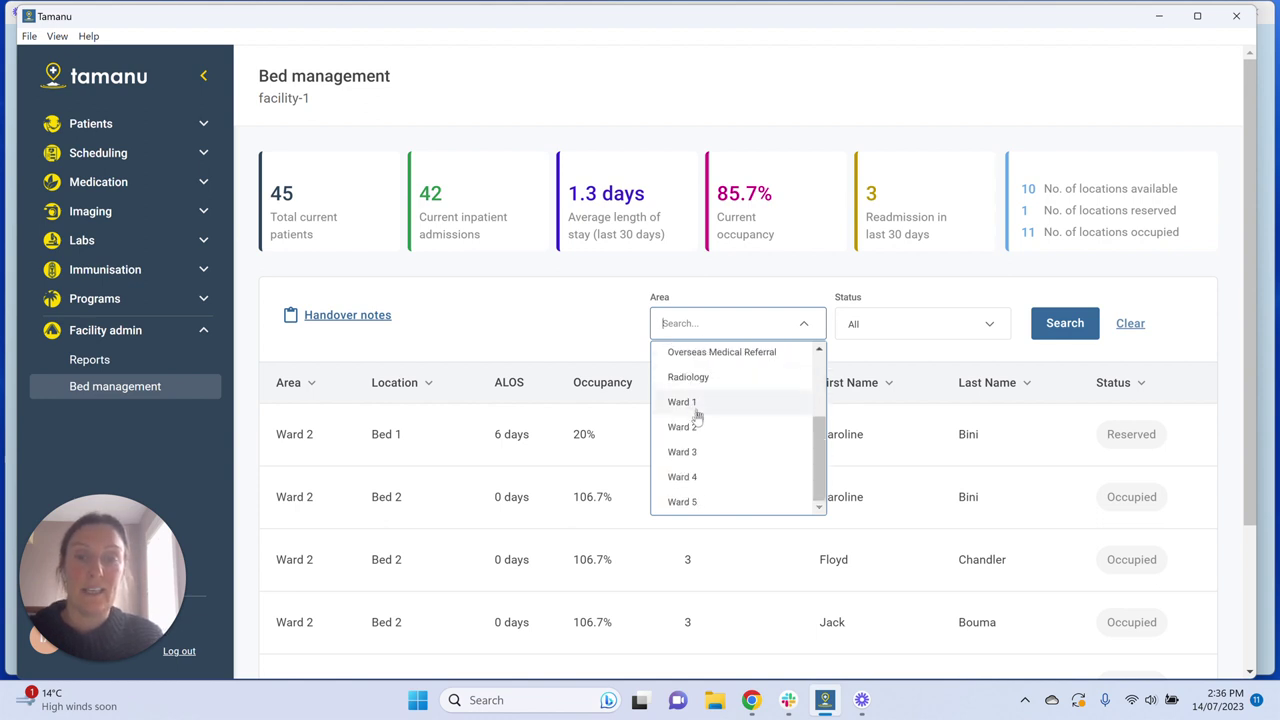
click(694, 406)
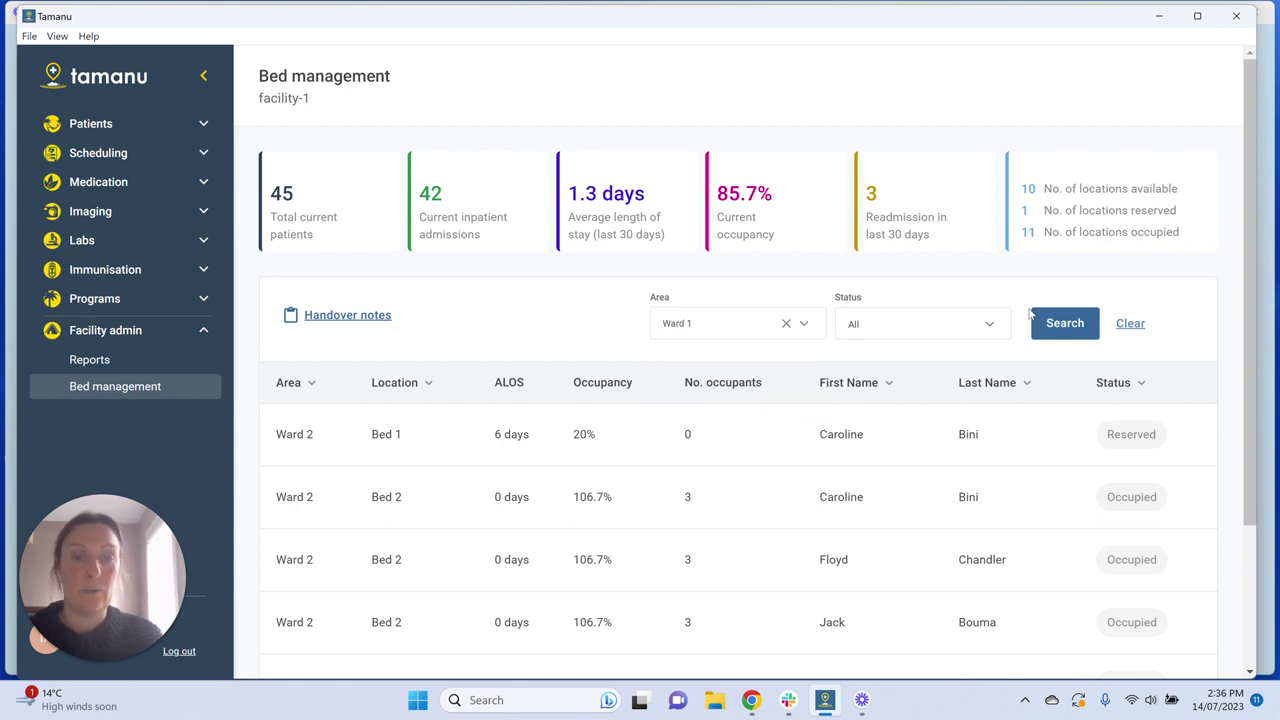
click(993, 325)
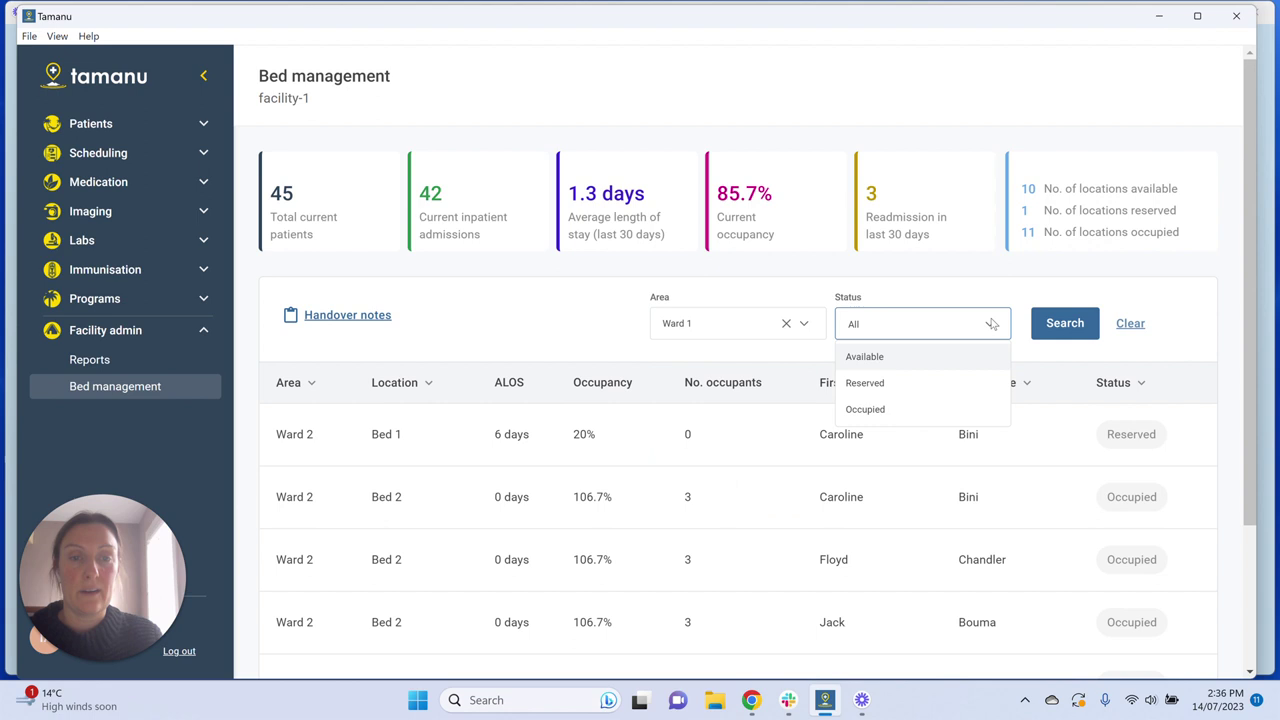
click(877, 357)
click(1049, 326)
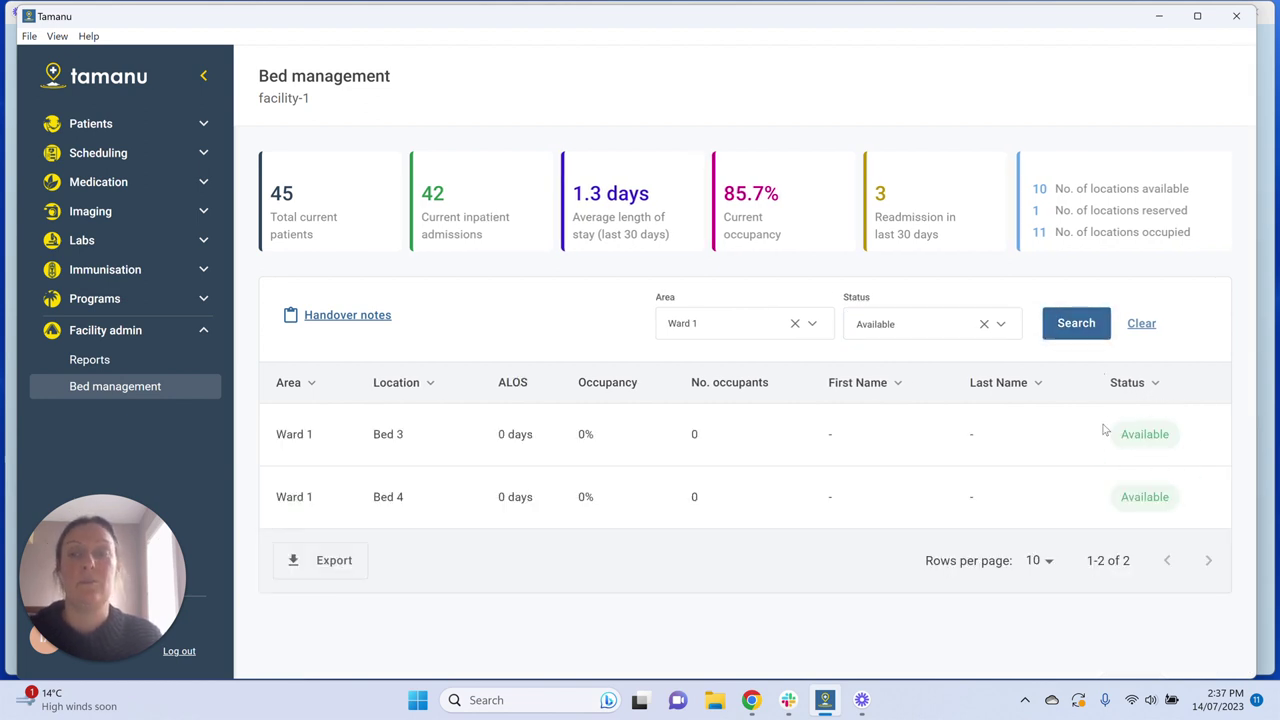
Remove the status filter and list all Ward 1 locations whatever their status.
click(984, 324)
click(1072, 323)
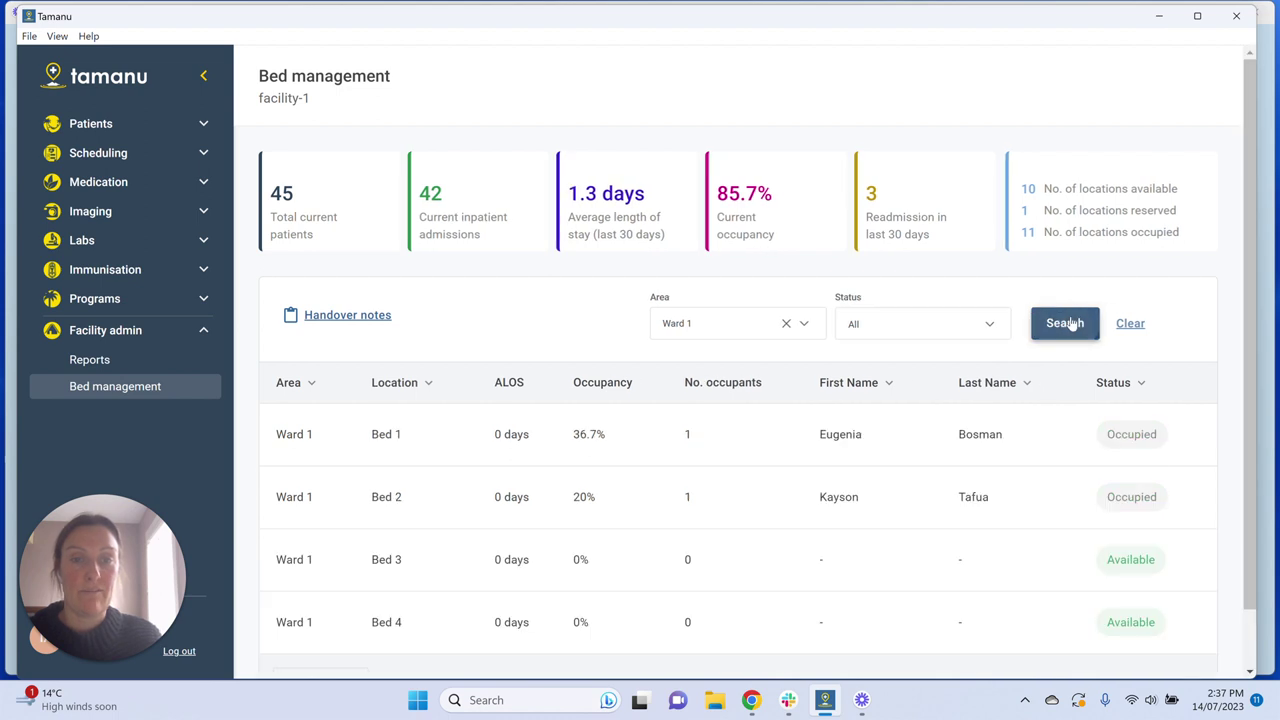
scroll(633, 482, down, 1)
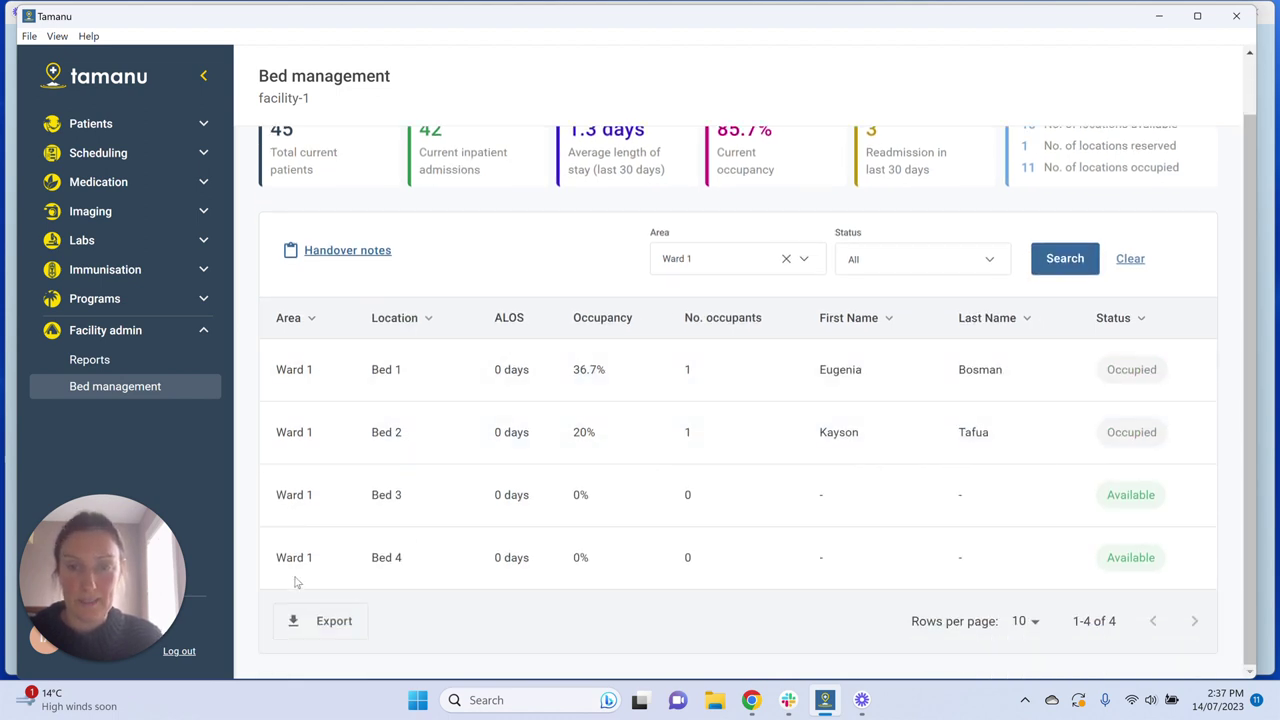
scroll(643, 436, up, 1)
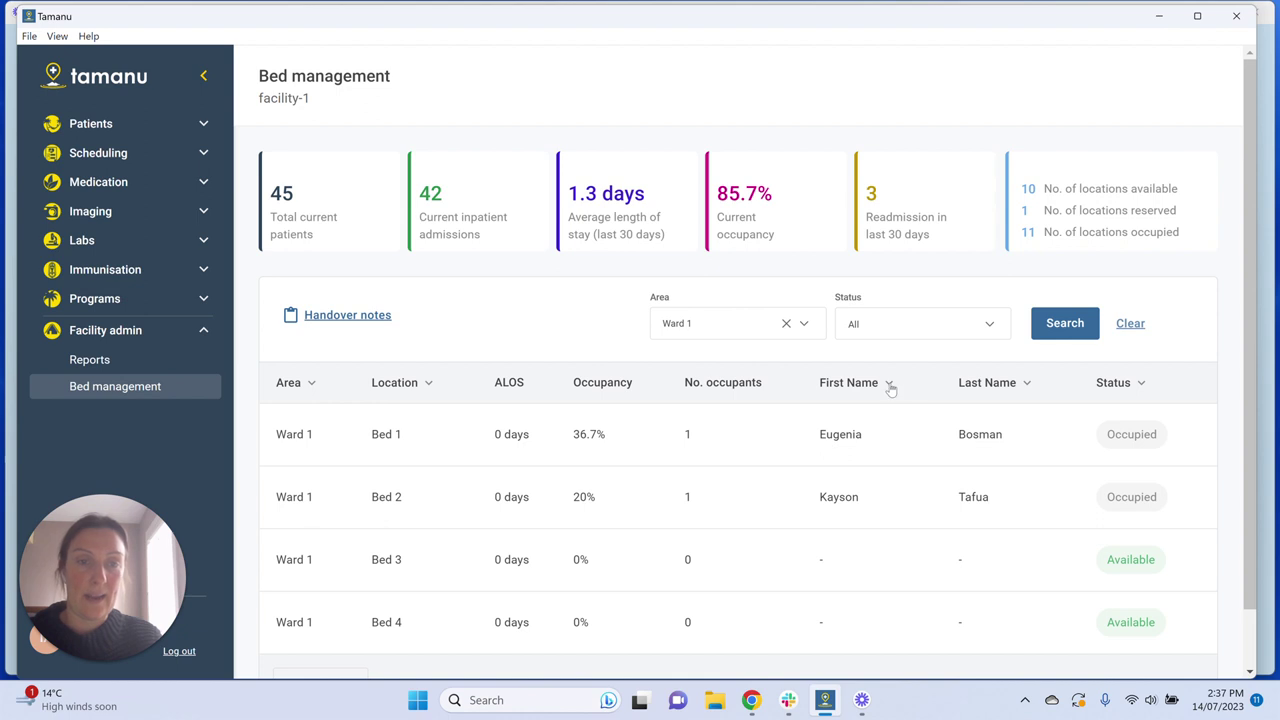
Sort the Ward 1 locations by status, and then by location in ascending order.
click(1141, 384)
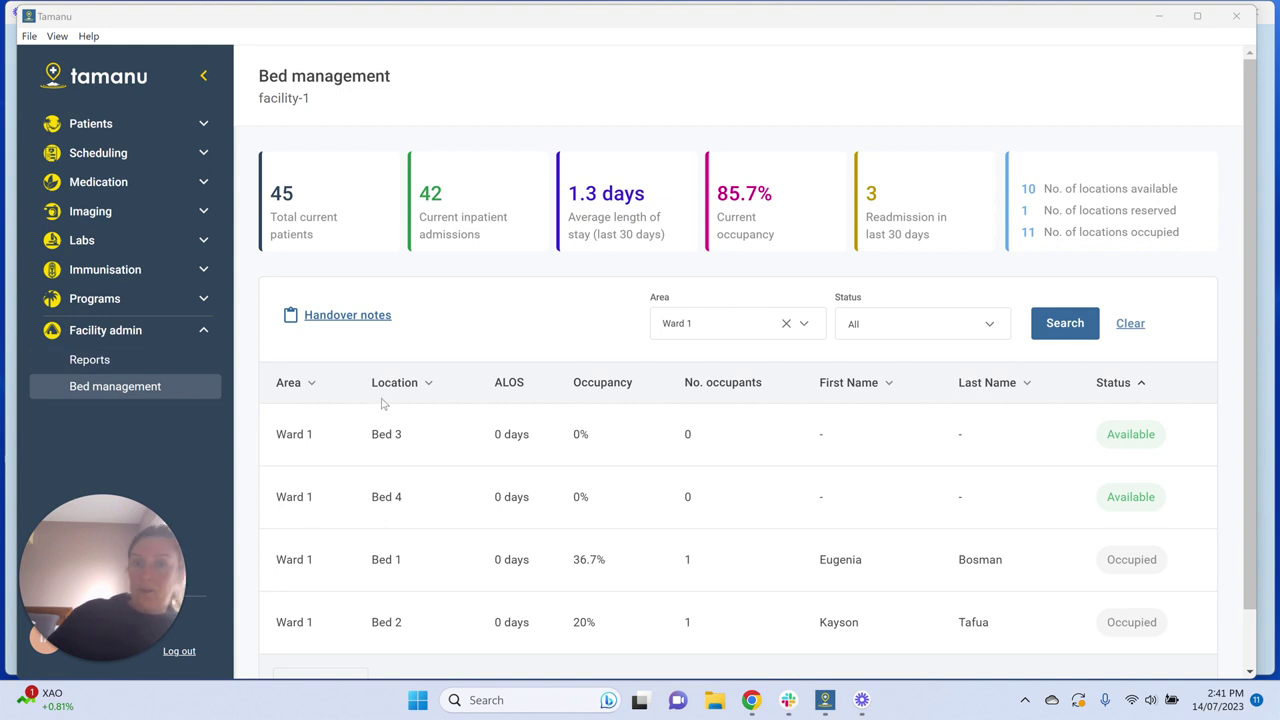
click(427, 385)
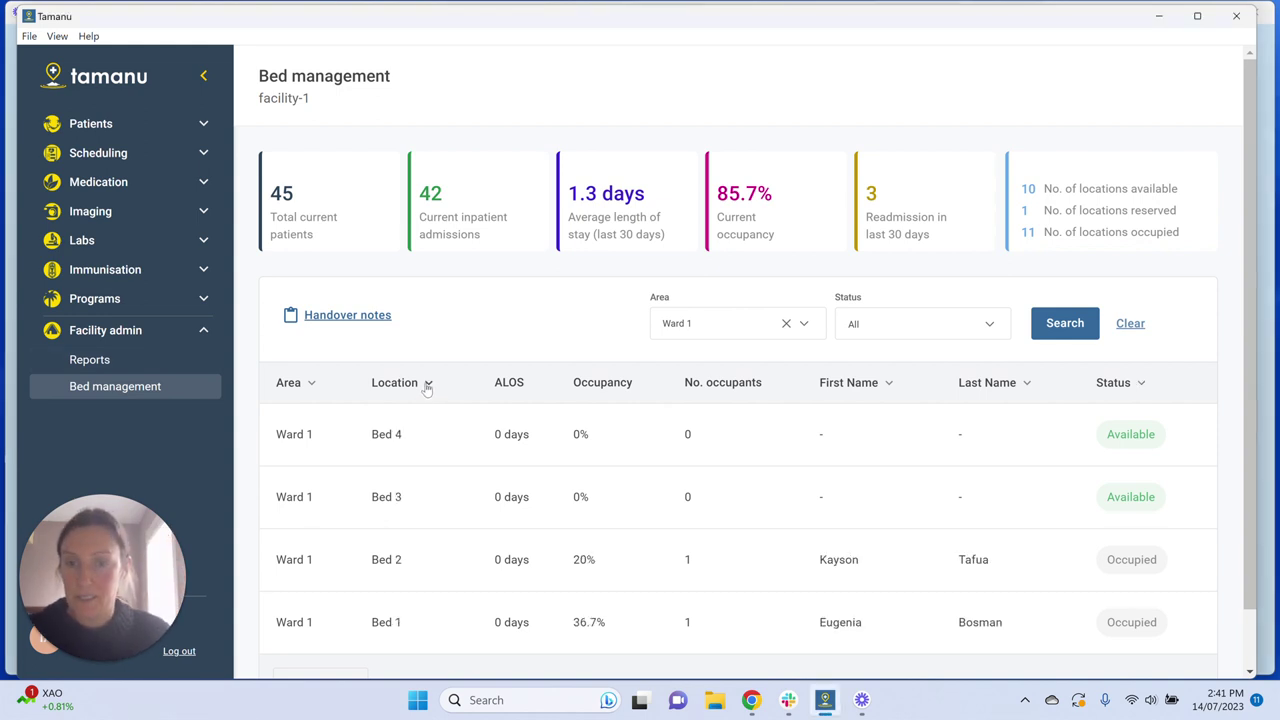
click(428, 383)
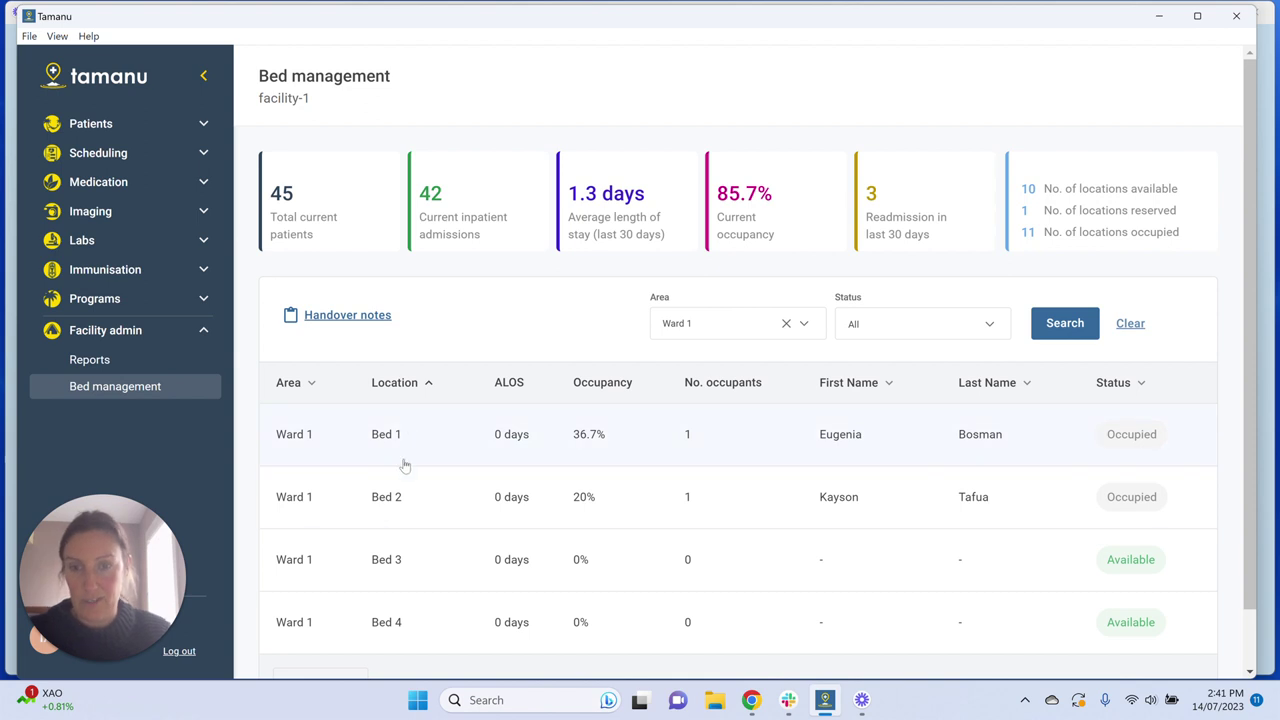
click(427, 384)
click(427, 384)
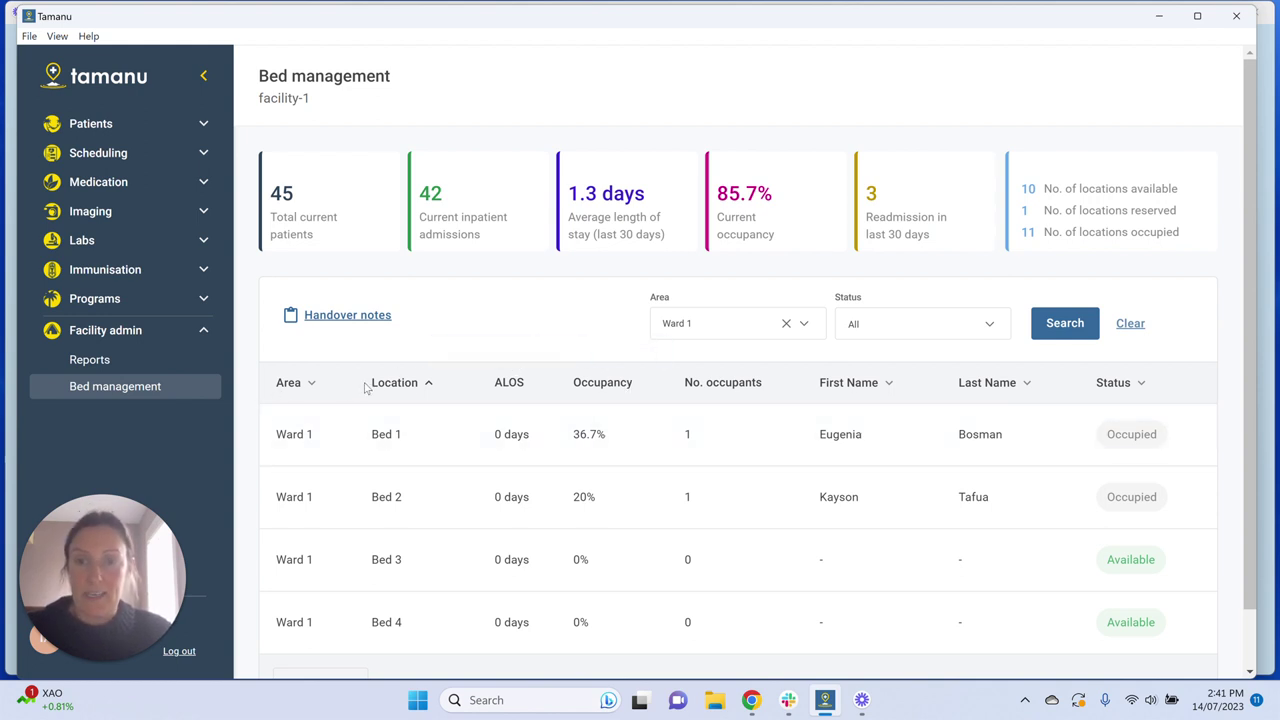
mouse_move(508, 384)
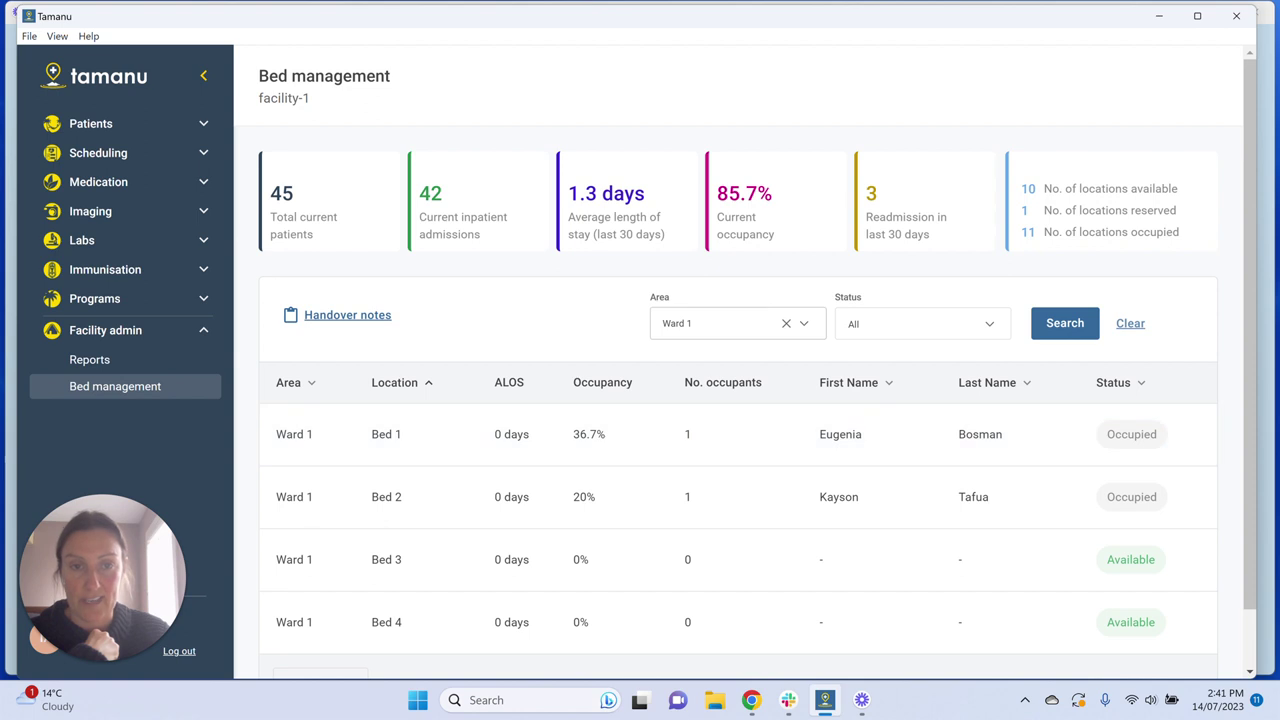
Change the area filter to Ward 2, run the search and review the occupancy and number of occupants per bed.
click(786, 323)
click(770, 323)
scroll(740, 434, down, 3)
click(737, 426)
click(1080, 321)
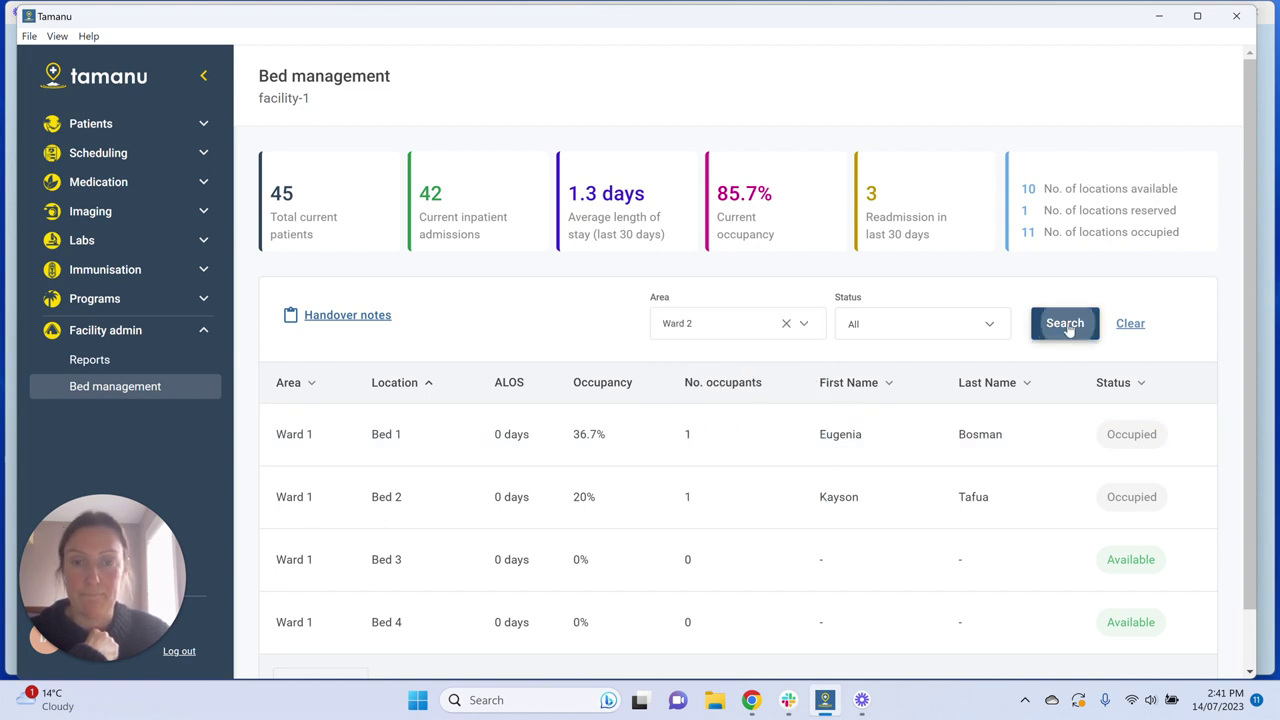
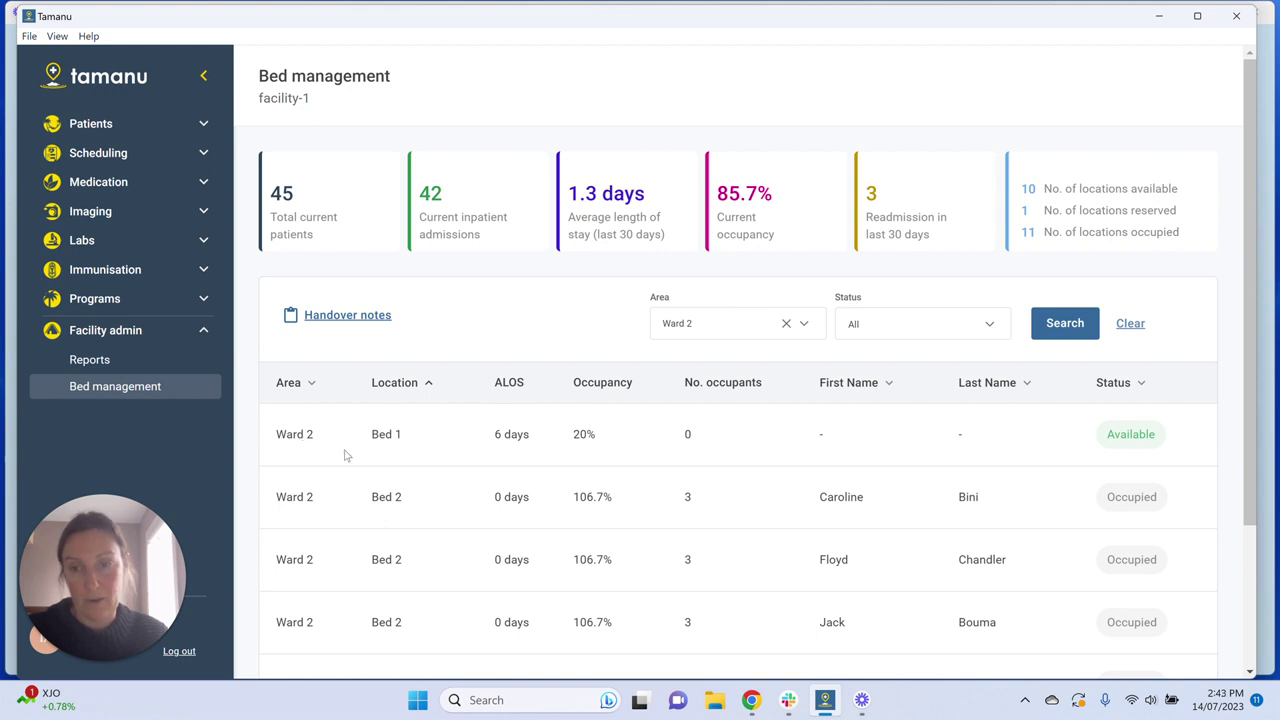
scroll(712, 444, down, 2)
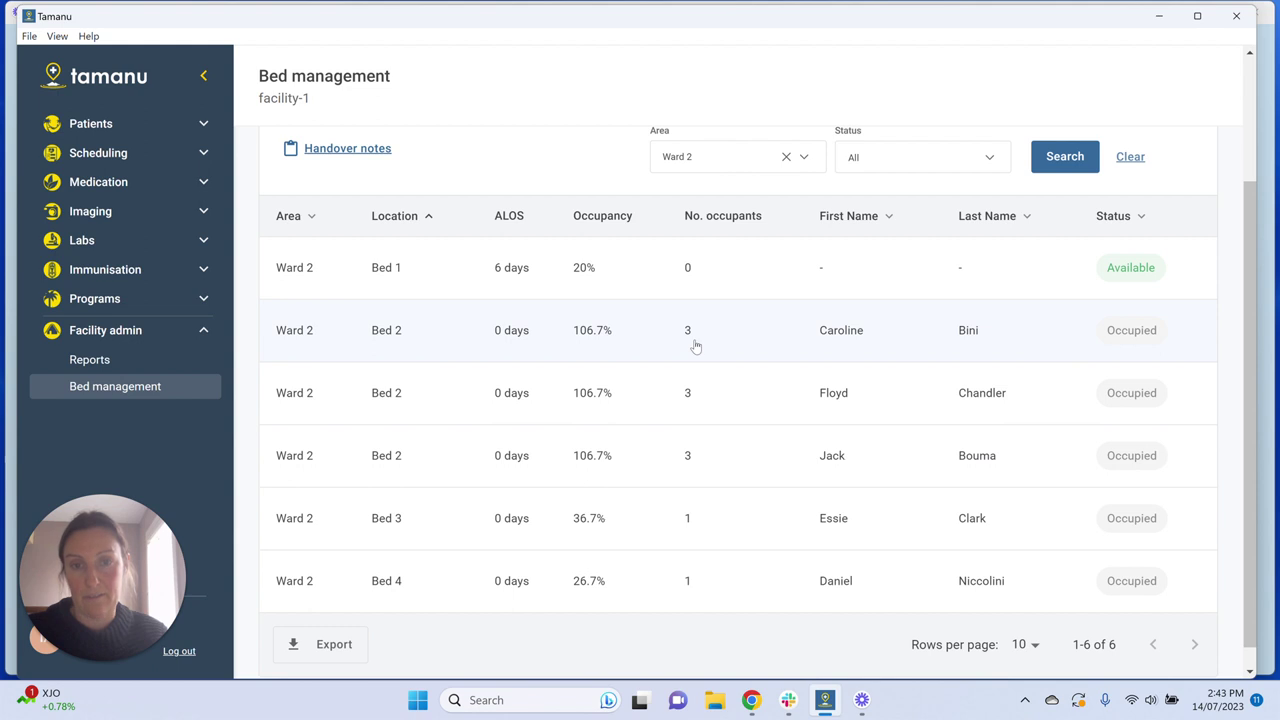
scroll(663, 371, up, 1)
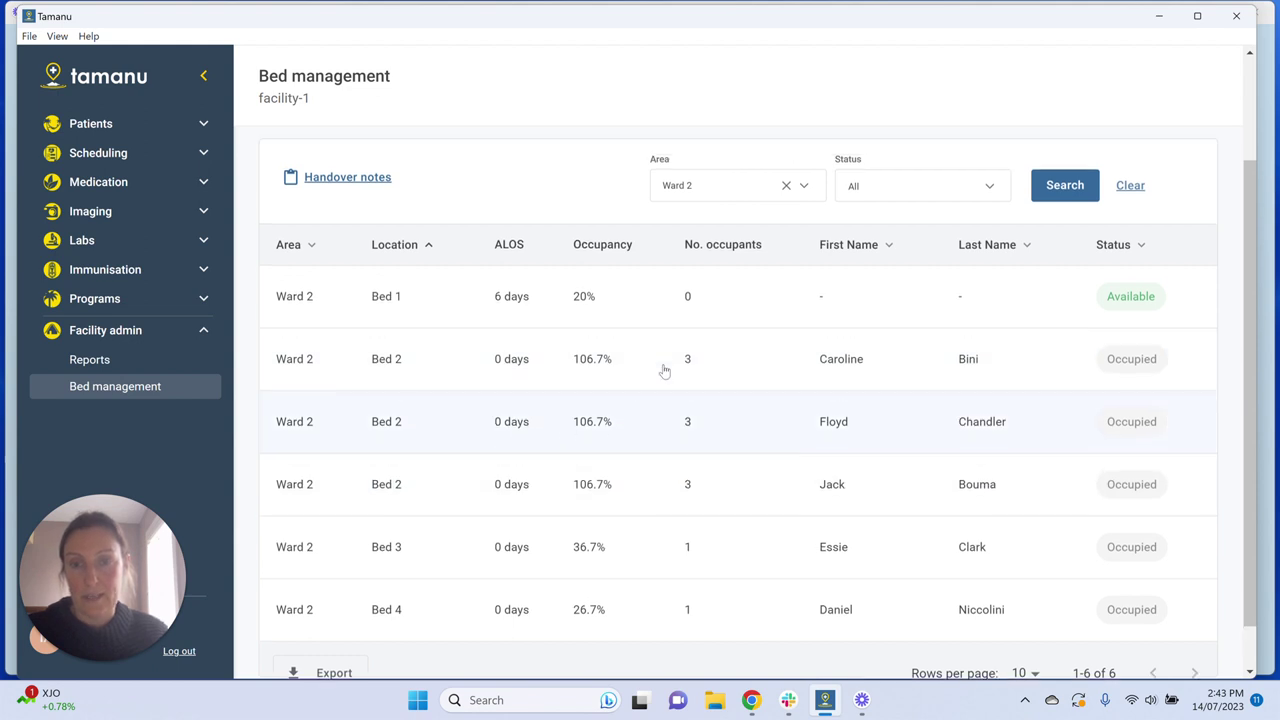
scroll(663, 371, up, 2)
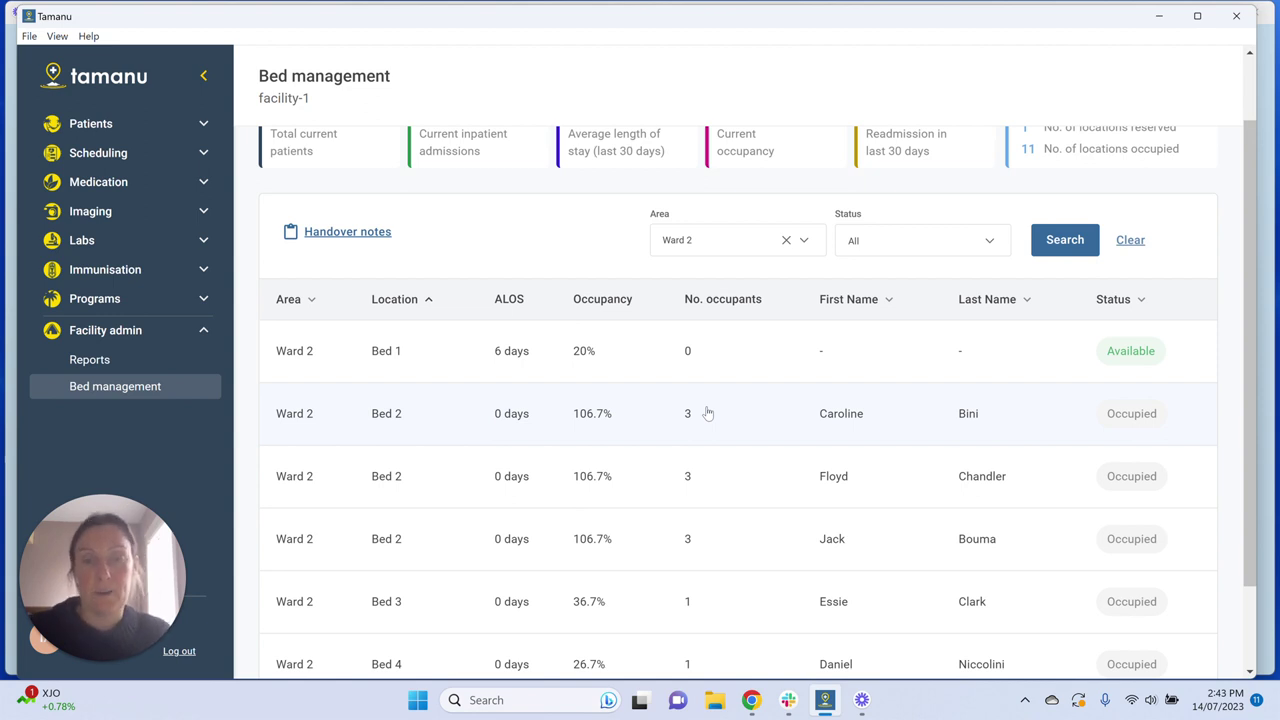
scroll(706, 412, down, 2)
scroll(706, 410, up, 2)
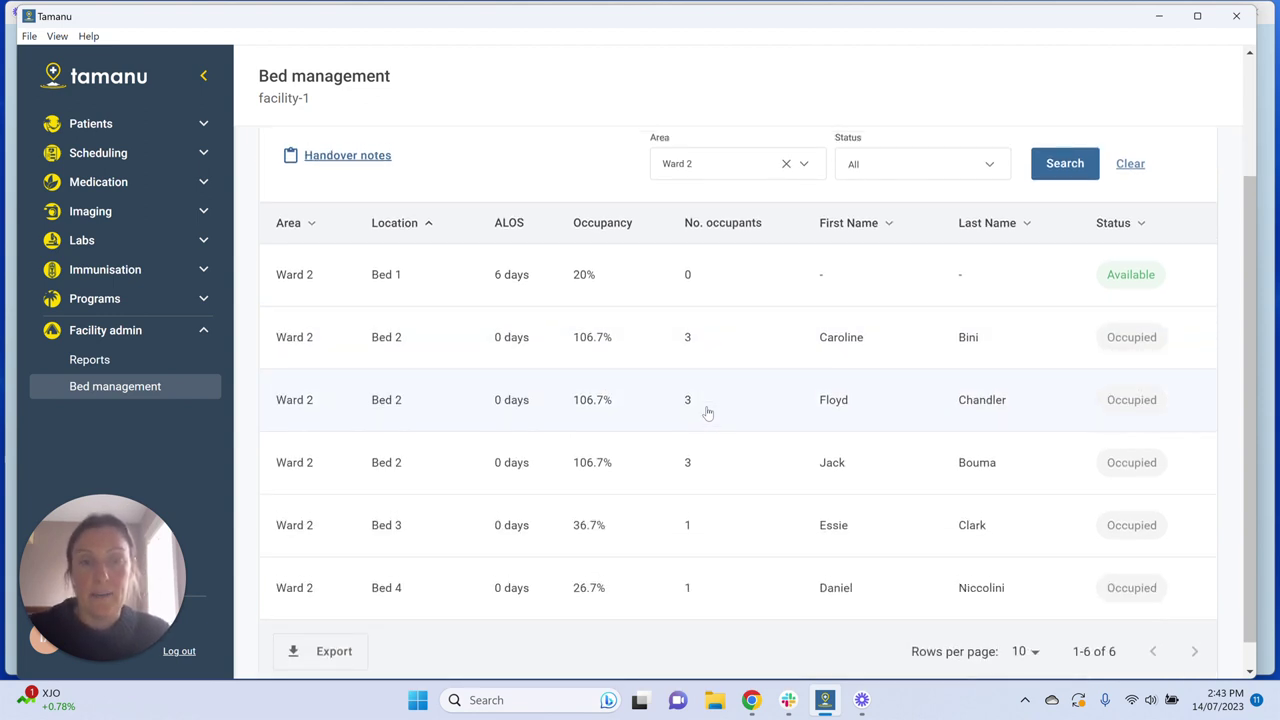
Sort the Ward 2 locations by first name, and then by status with occupied beds first.
click(886, 305)
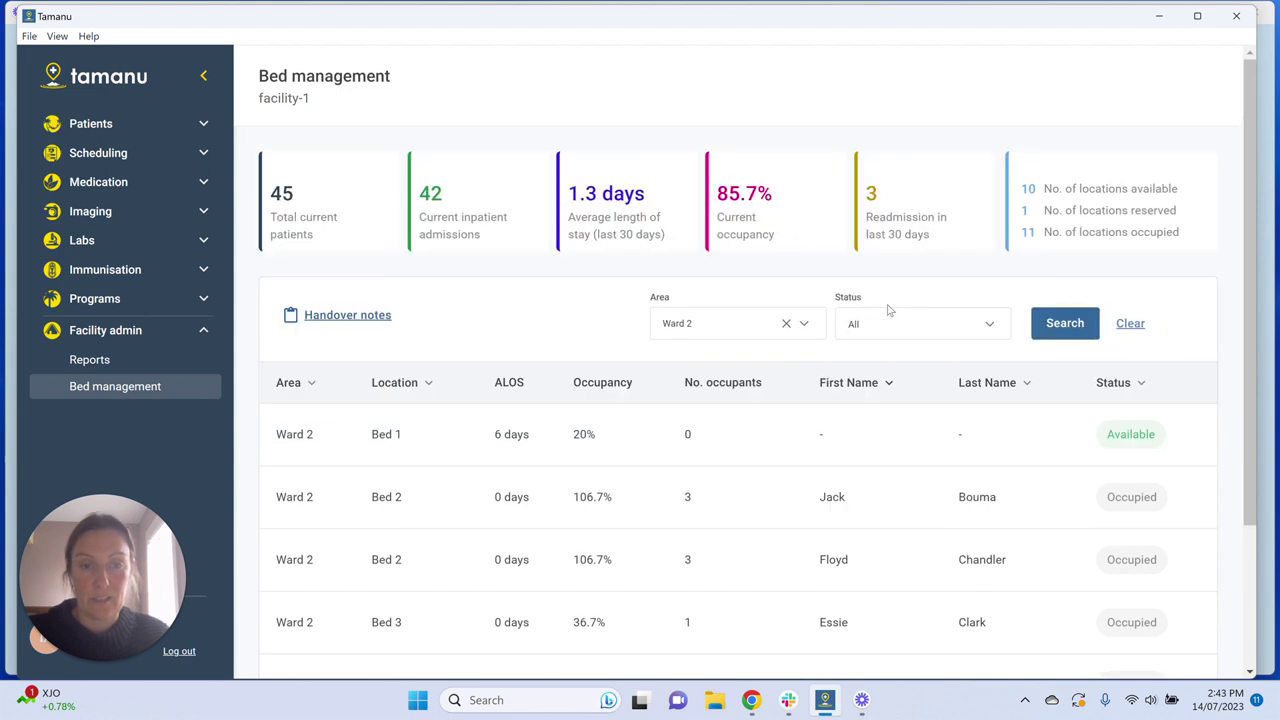
click(887, 386)
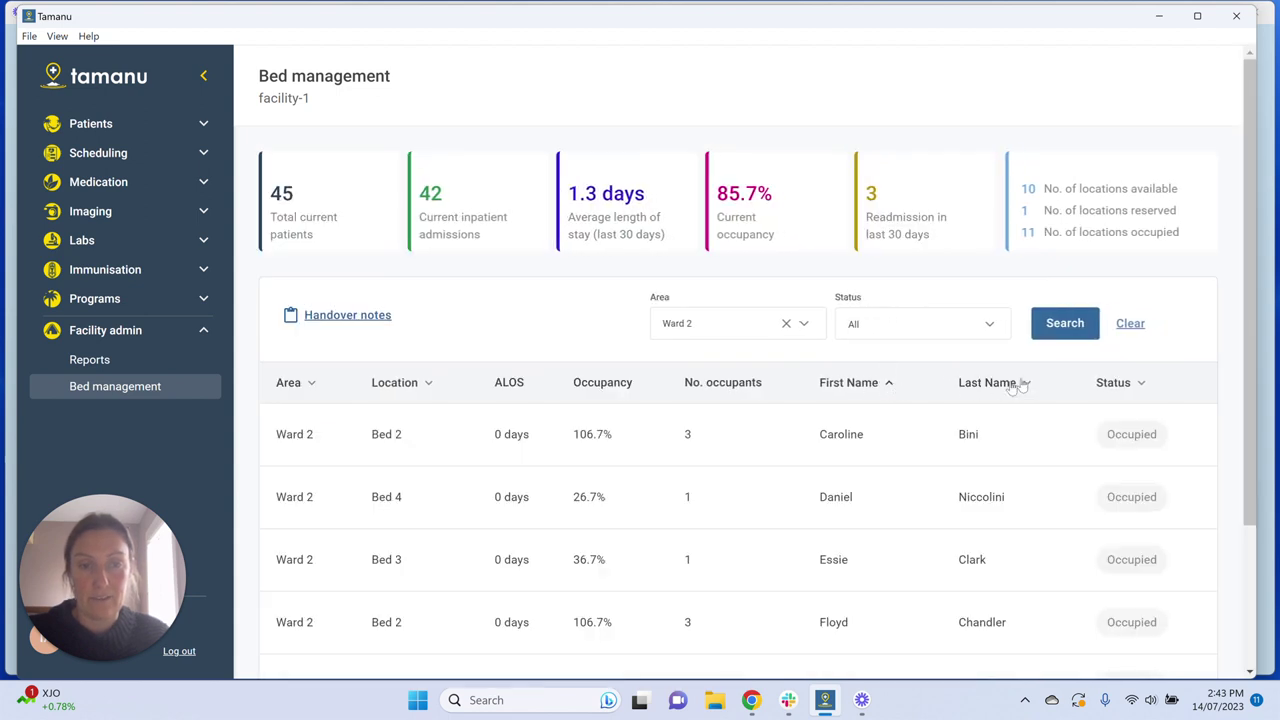
click(1124, 386)
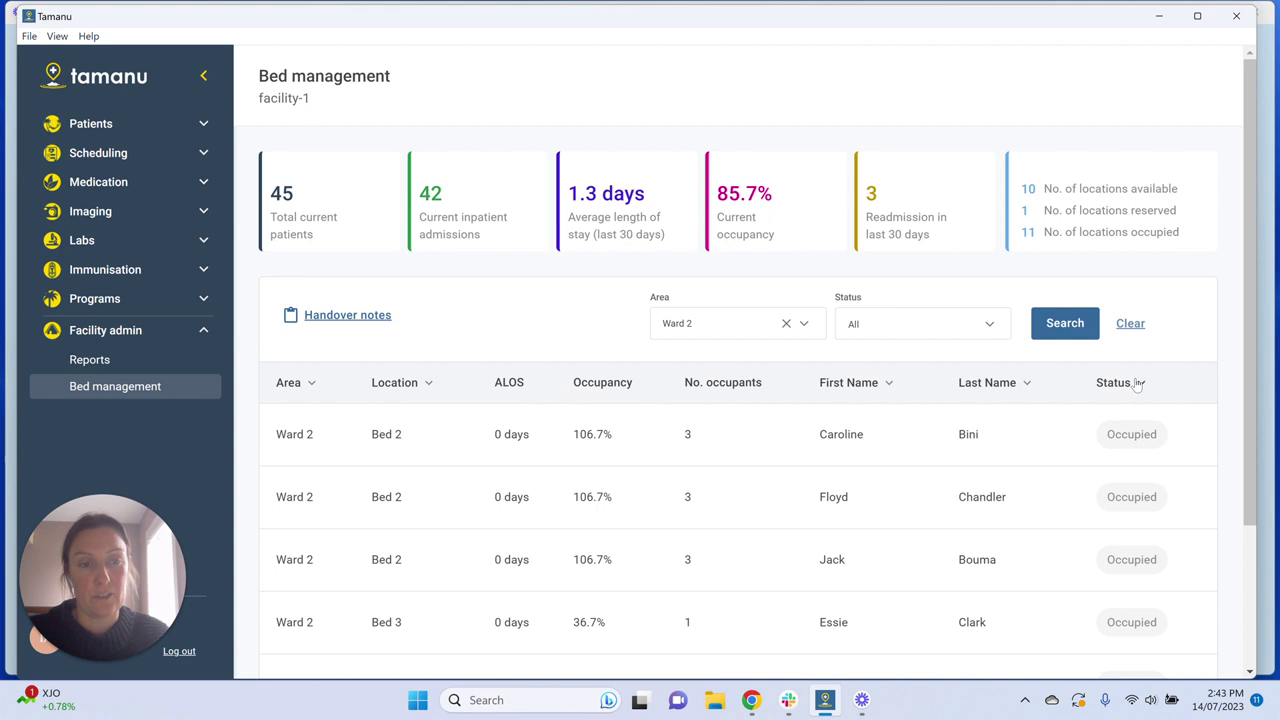
scroll(1131, 395, down, 2)
scroll(1131, 395, up, 2)
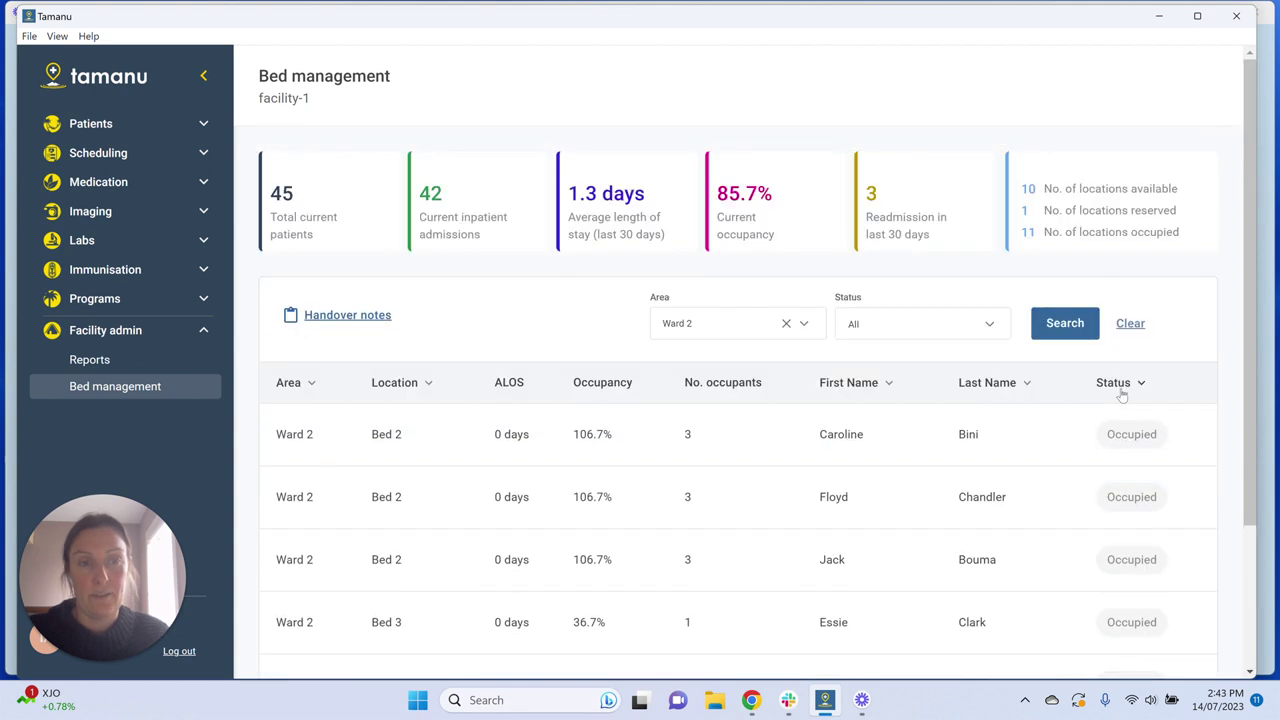
Change the area filter to Ward 5 and search for its locations.
click(786, 323)
click(740, 323)
scroll(733, 450, down, 3)
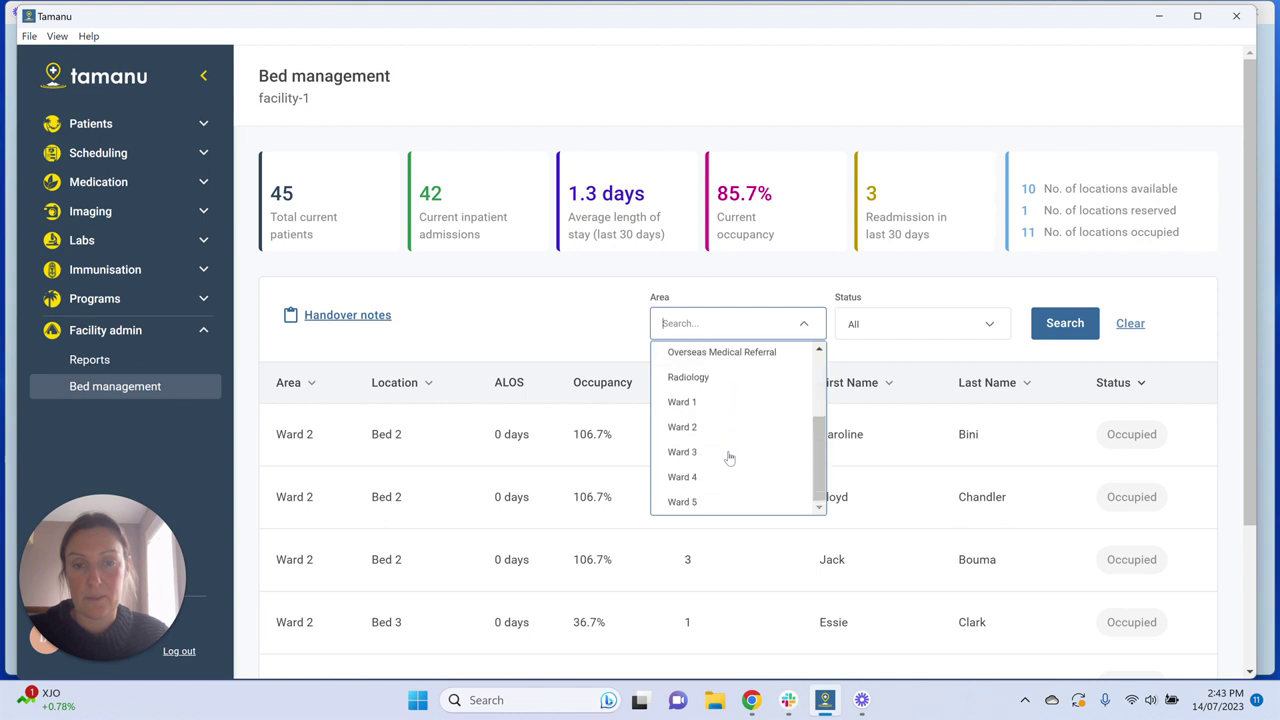
click(688, 501)
click(1064, 323)
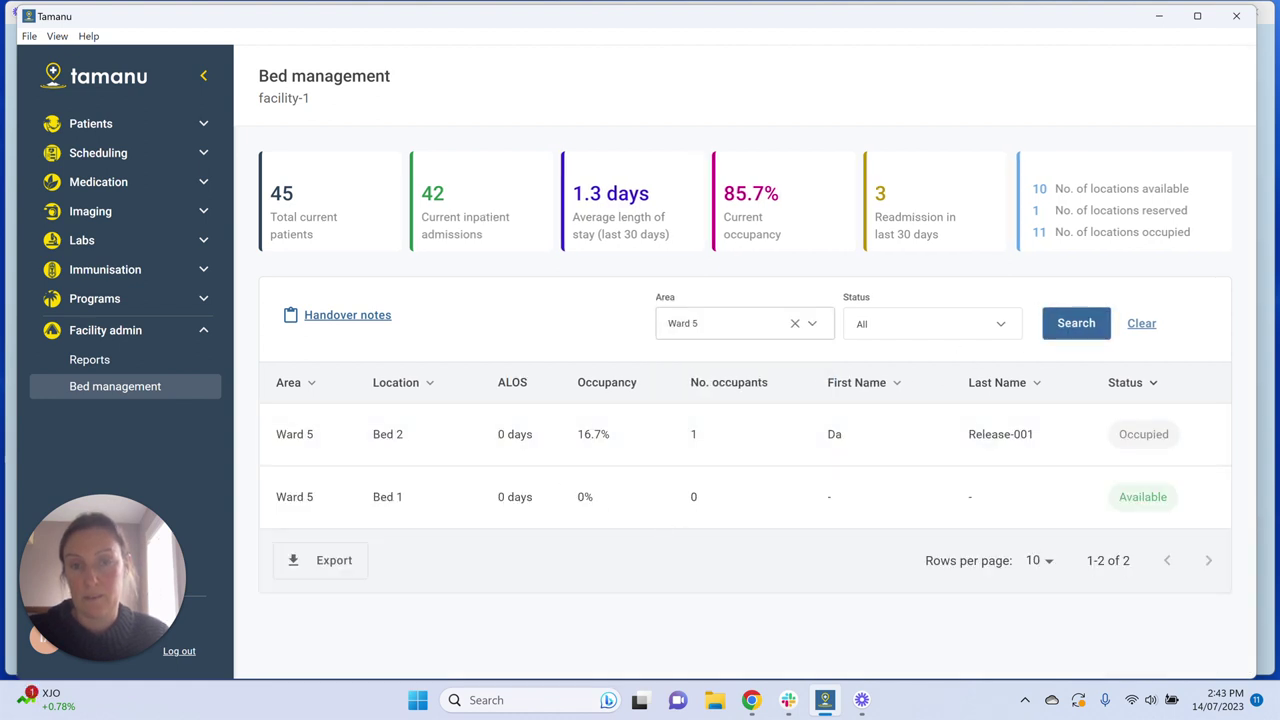
Clear the area filter and search for locations with status Available across all areas.
click(795, 323)
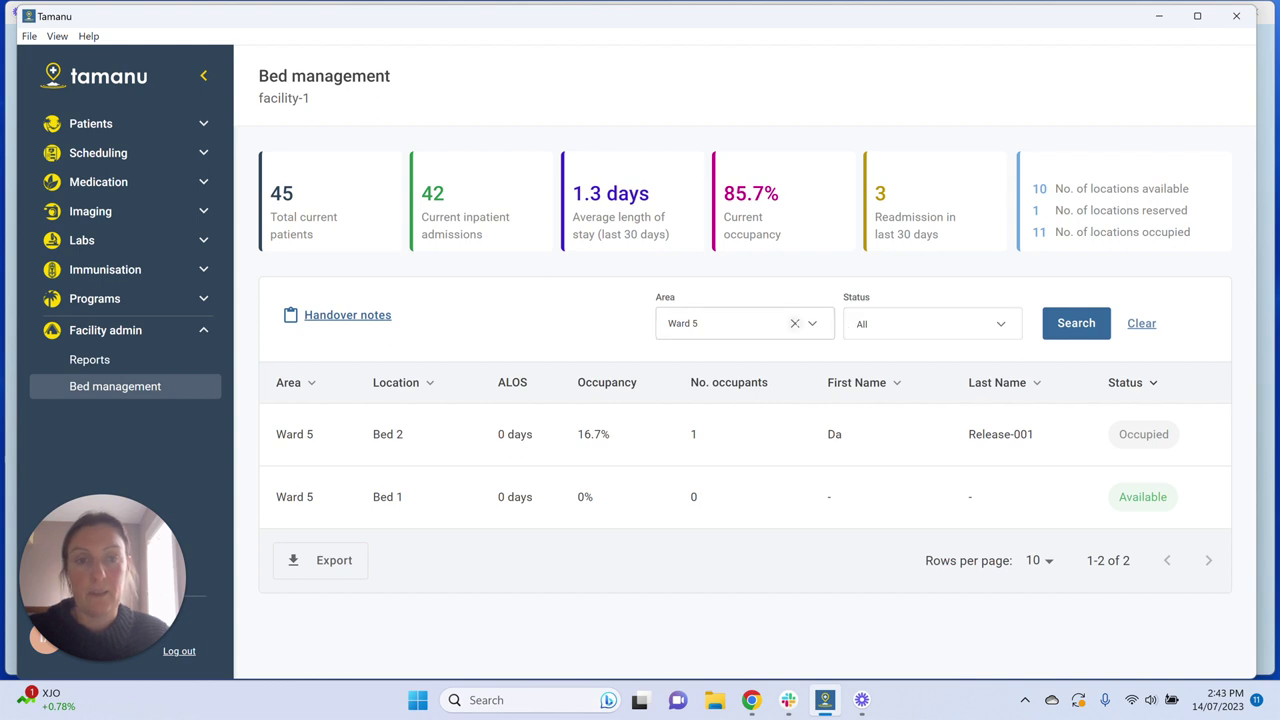
click(1001, 327)
click(909, 356)
click(1086, 322)
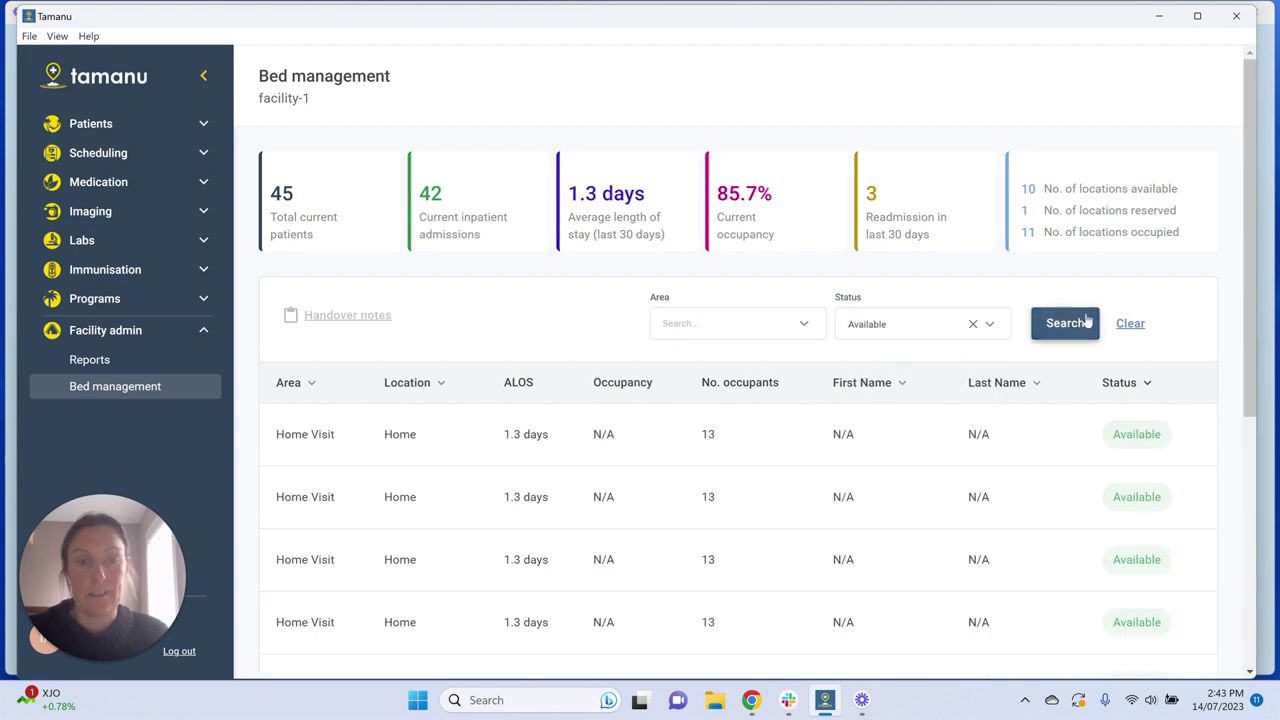
scroll(889, 523, down, 5)
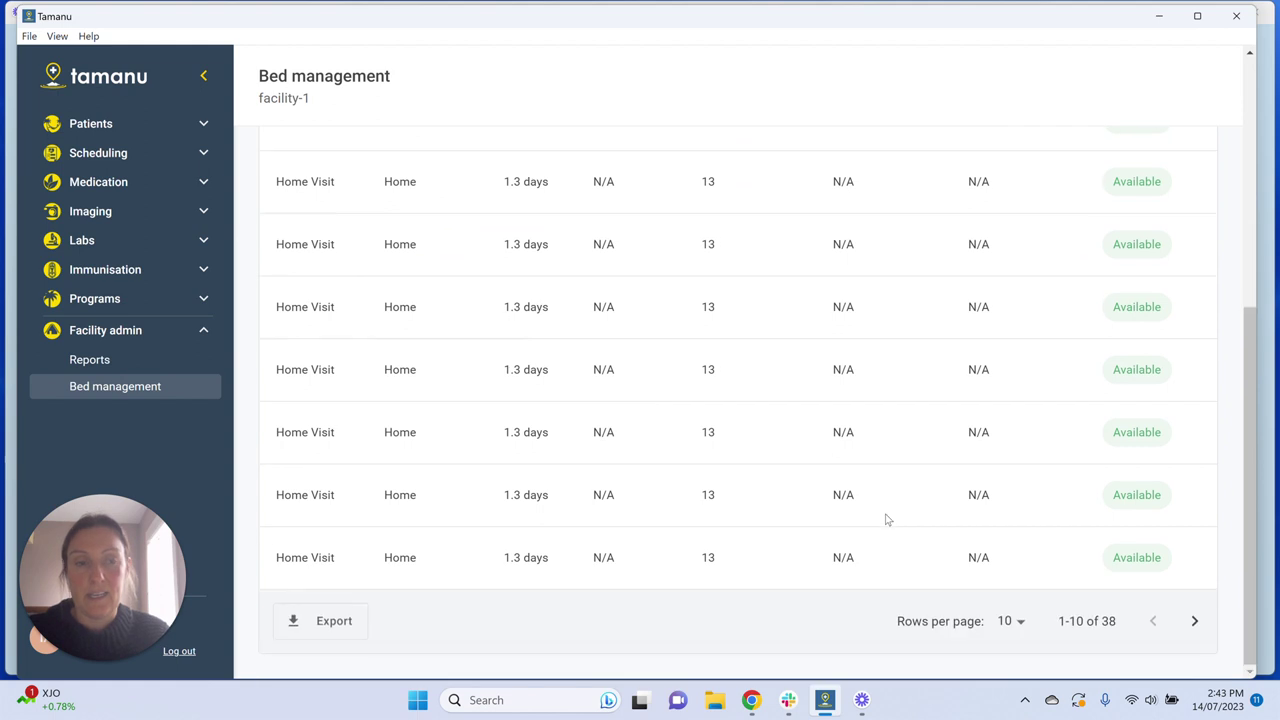
scroll(886, 519, up, 5)
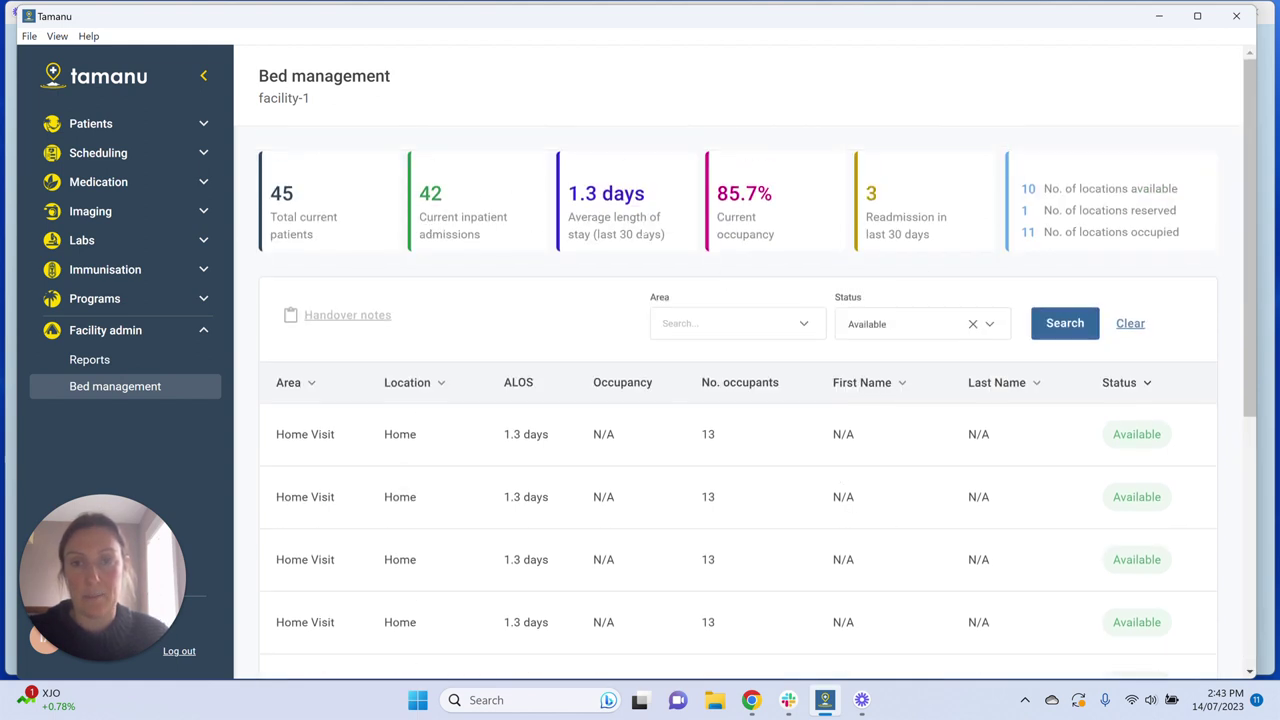
Filter the bed list to area Ward 2 with status All and review its locations.
click(720, 323)
scroll(709, 452, down, 3)
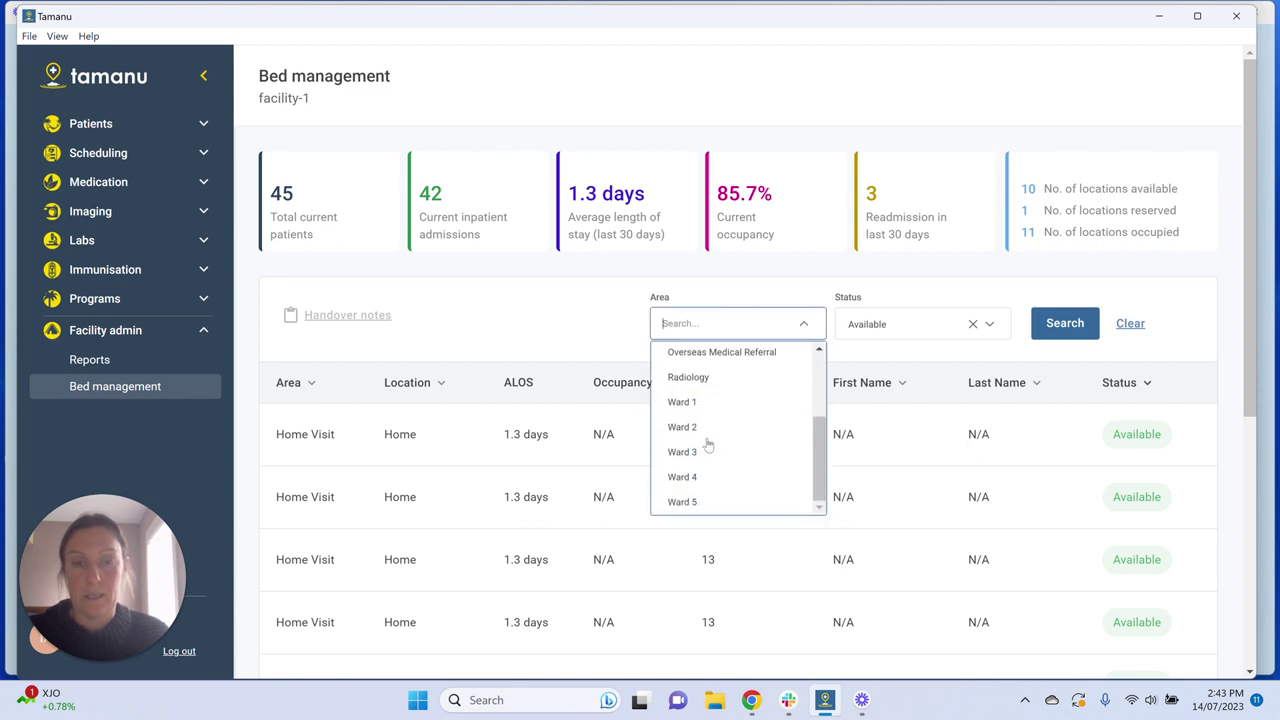
click(709, 426)
click(1065, 323)
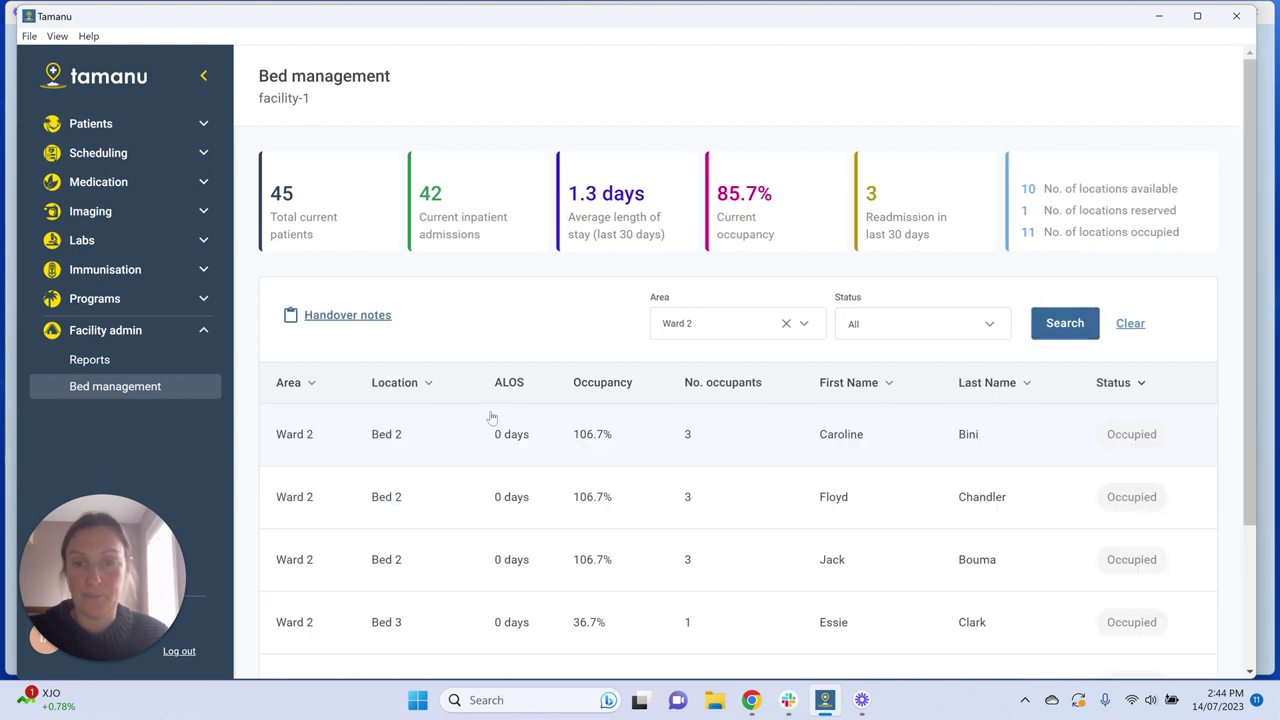
scroll(485, 493, down, 1)
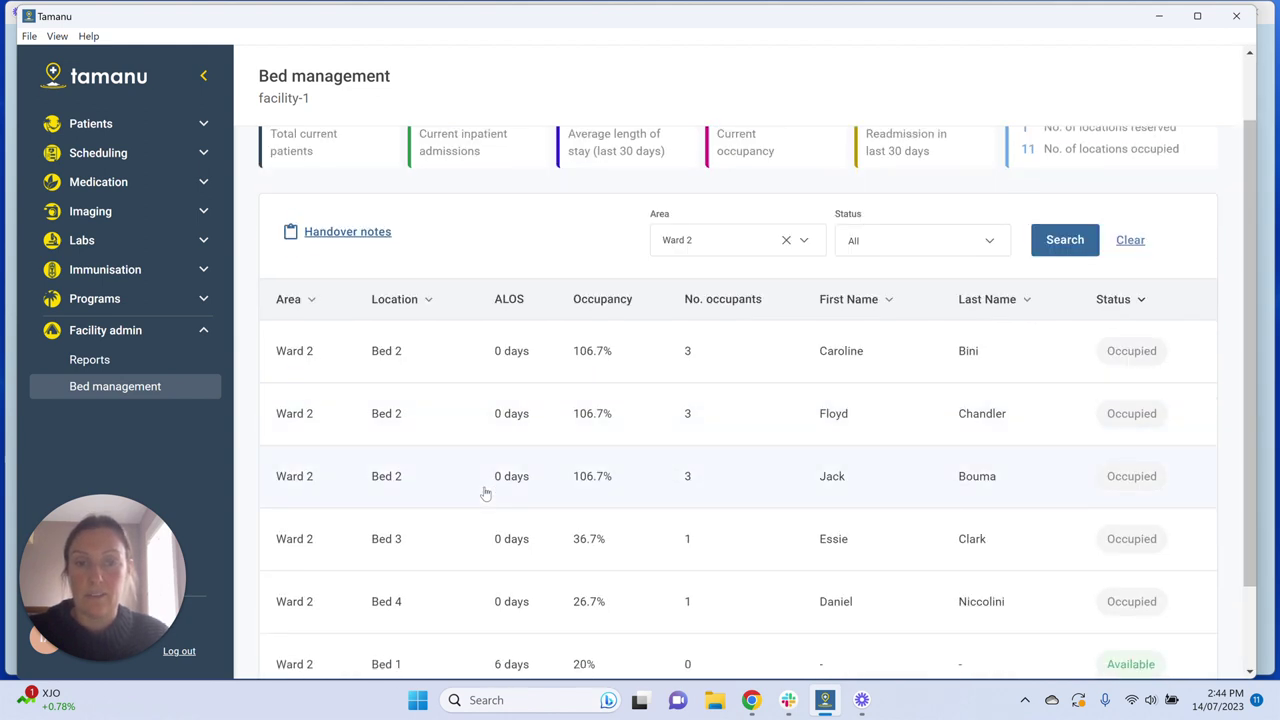
Clear the Ward 2 area filter and search for locations across all areas.
scroll(608, 450, down, 1)
scroll(612, 453, up, 2)
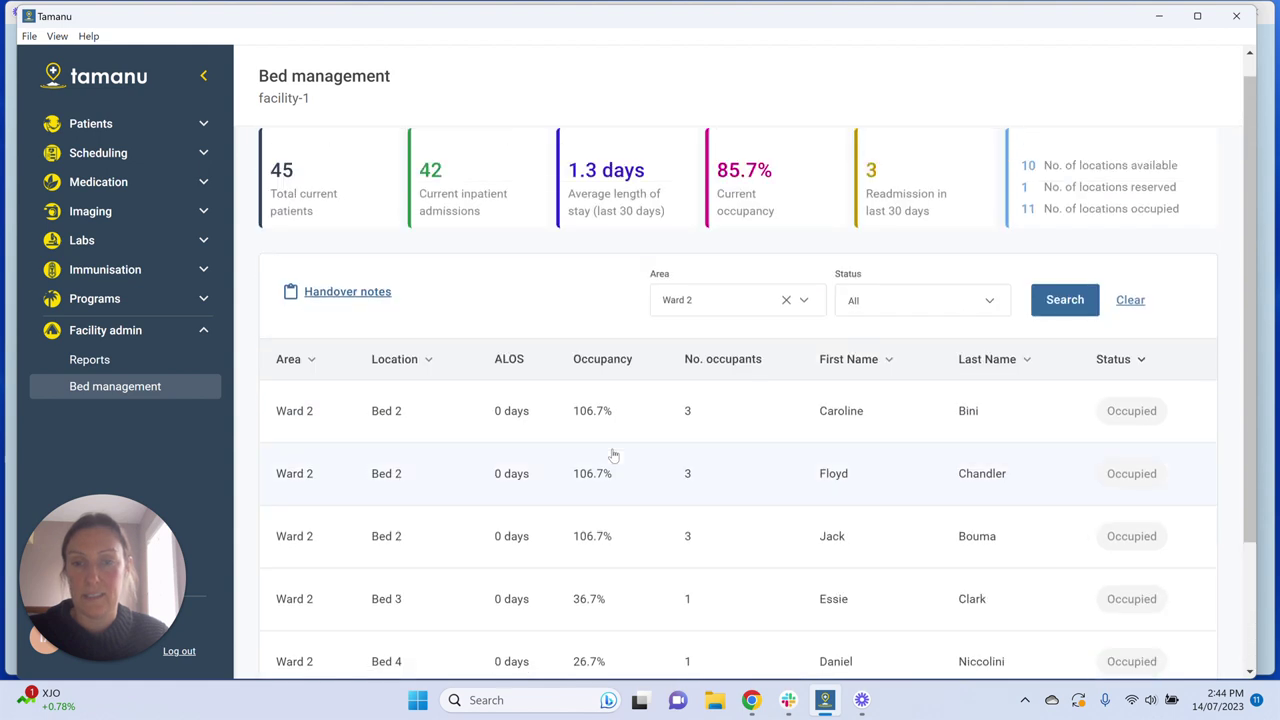
scroll(612, 453, up, 1)
click(786, 323)
click(1065, 323)
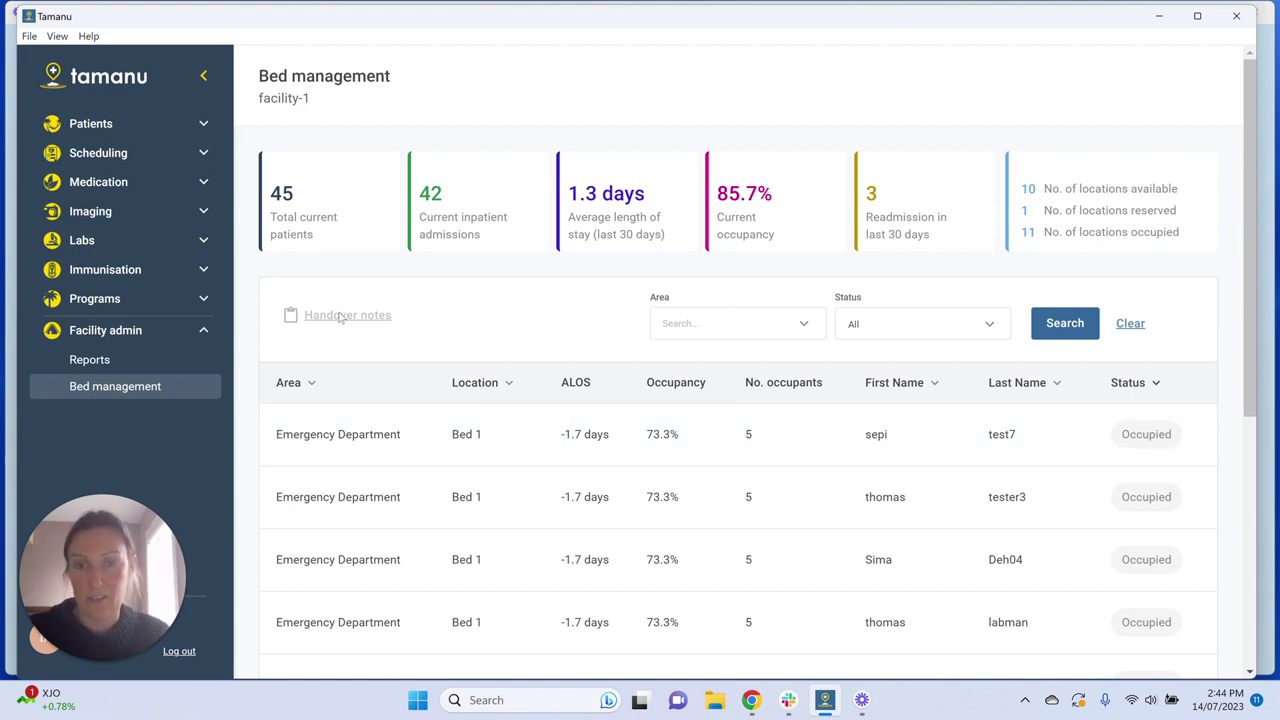
Filter the bed list to area Ward 1 and search for its locations.
click(700, 323)
scroll(714, 398, down, 3)
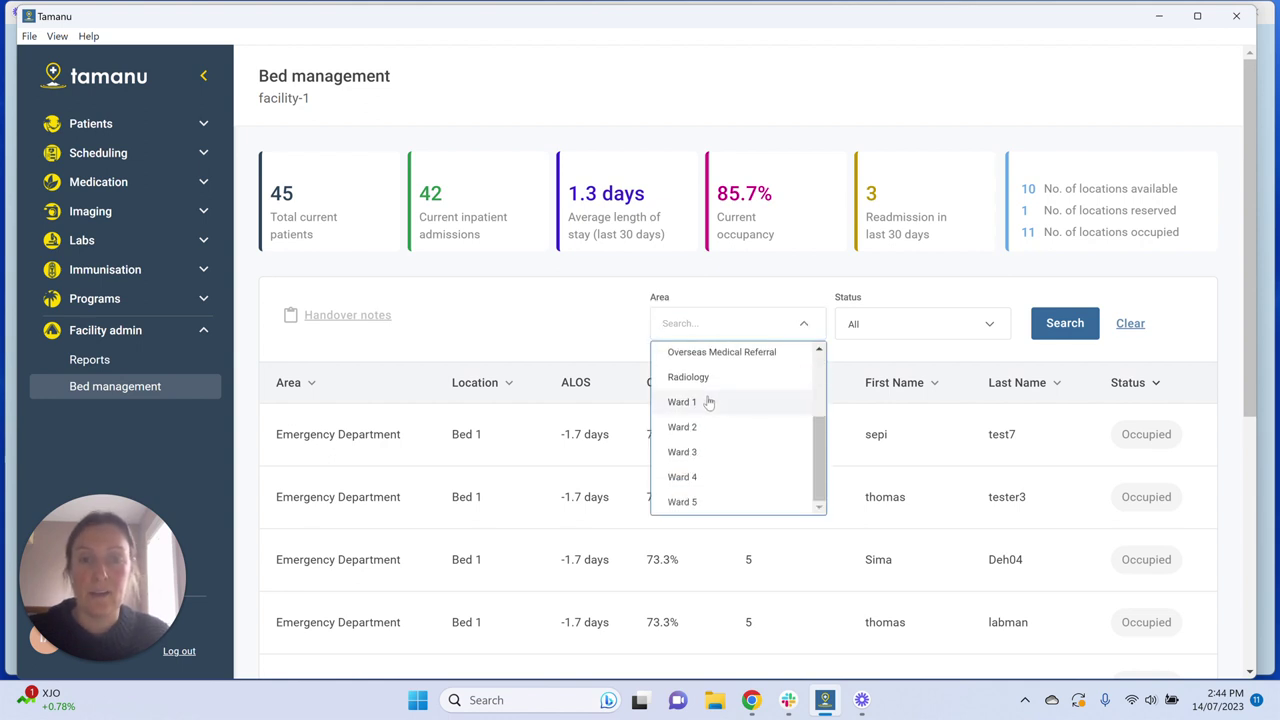
click(709, 403)
click(1078, 323)
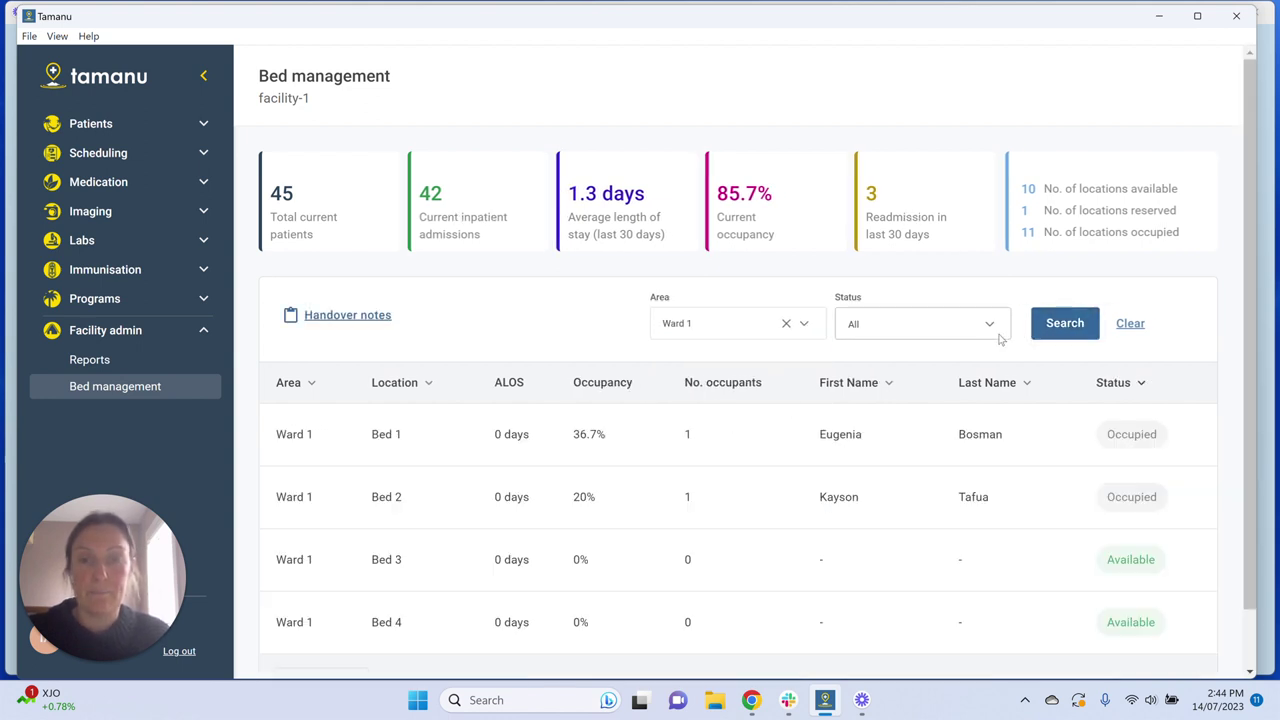
Open the handover notes for Ward 1, look through the document and close it.
click(358, 315)
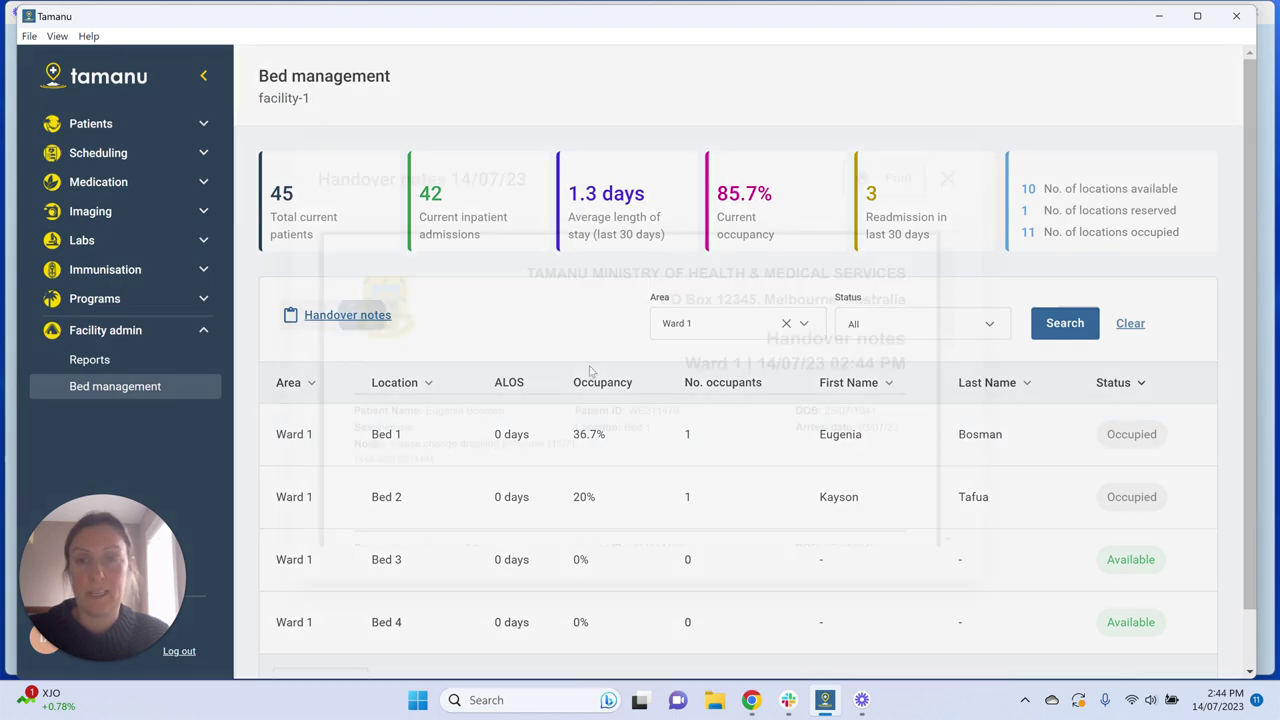
scroll(604, 367, down, 3)
scroll(604, 365, up, 3)
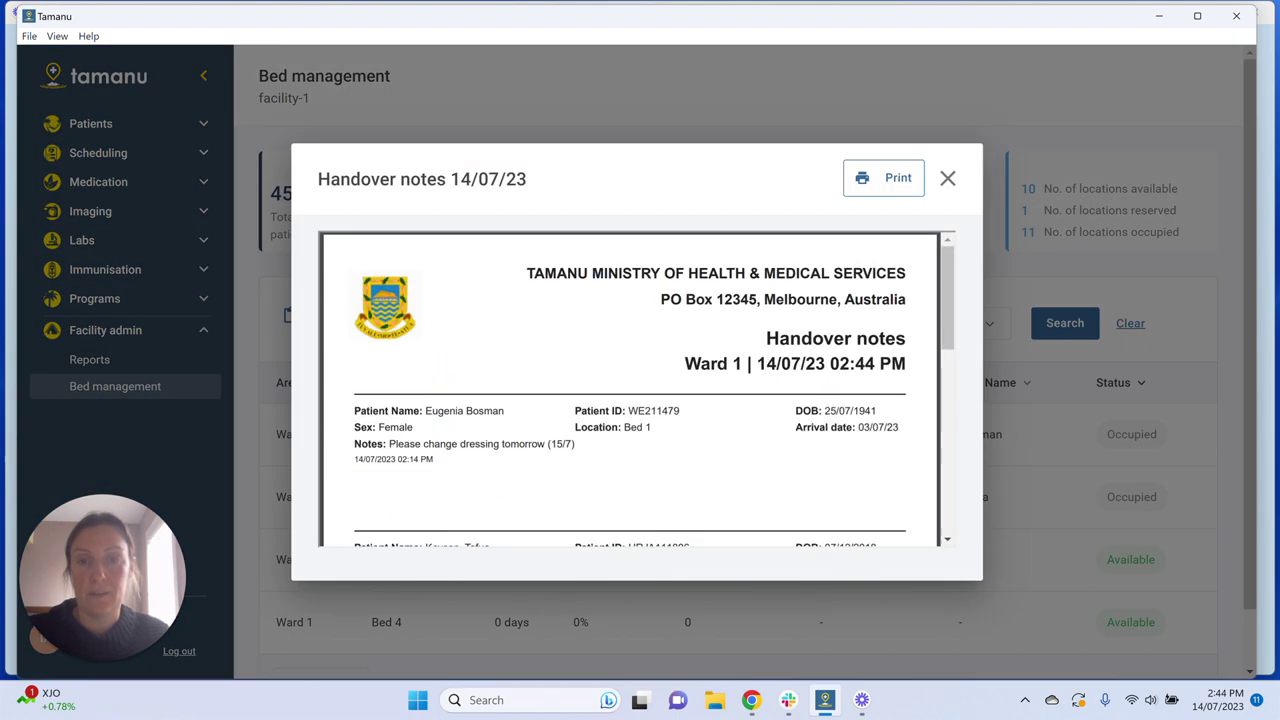
click(948, 179)
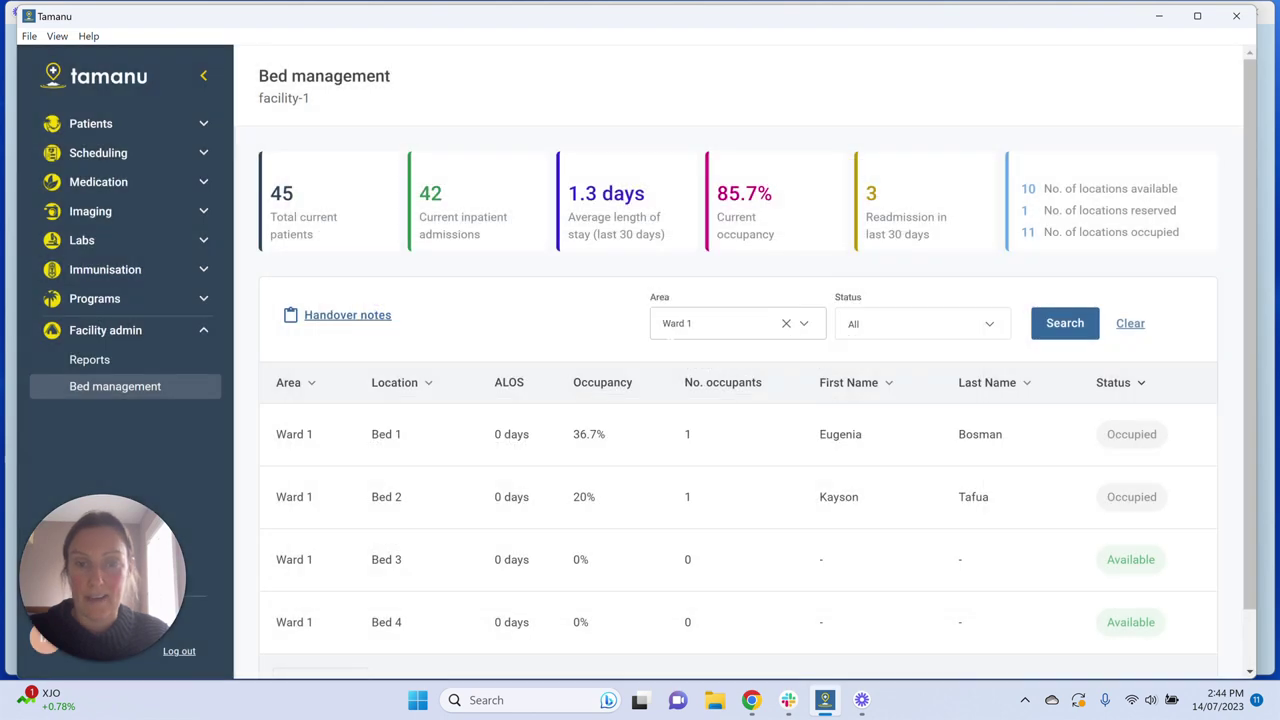
From the inpatients list, open the hospital admission of the patient in Ward 1, Bed 1 and show its notes.
scroll(837, 371, down, 2)
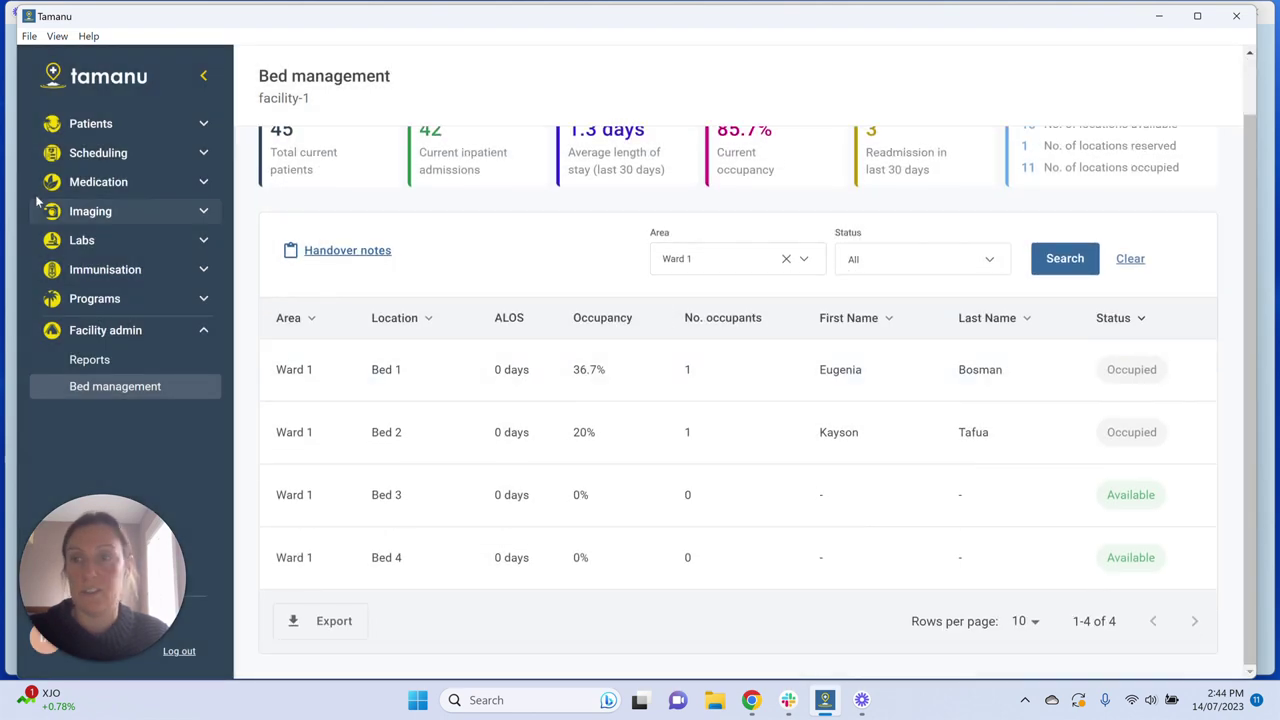
click(127, 130)
click(110, 179)
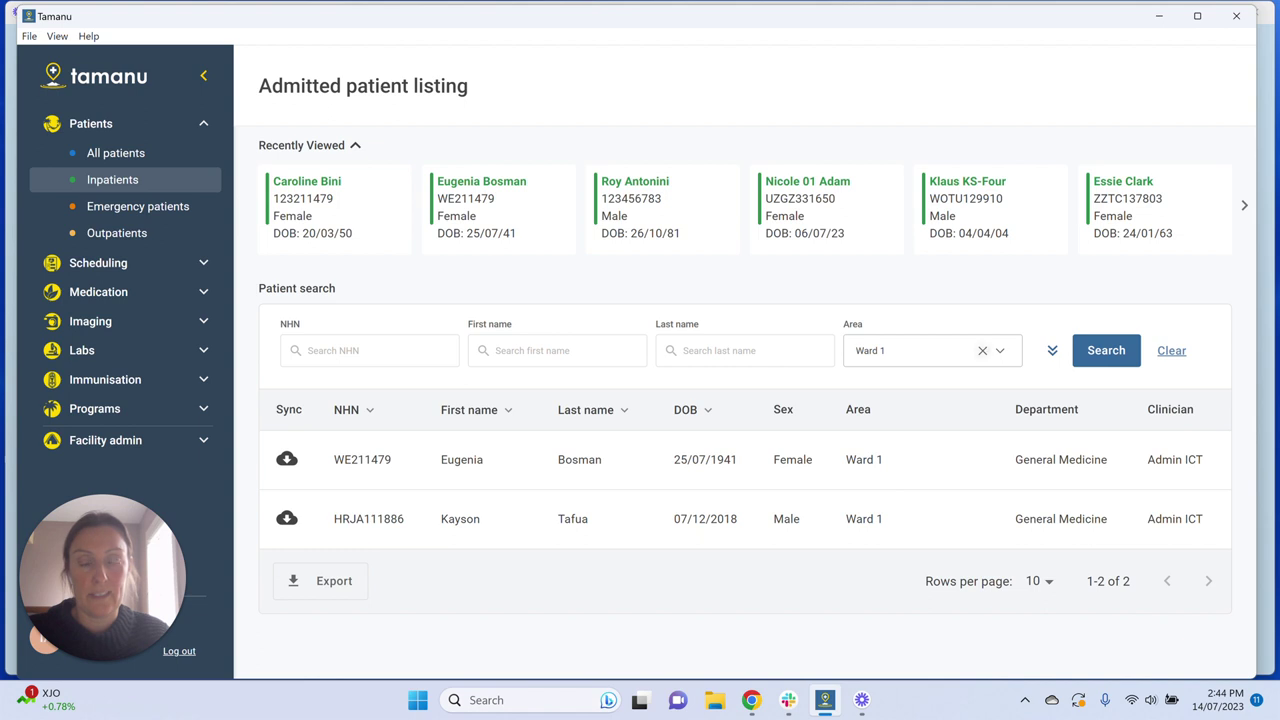
click(636, 463)
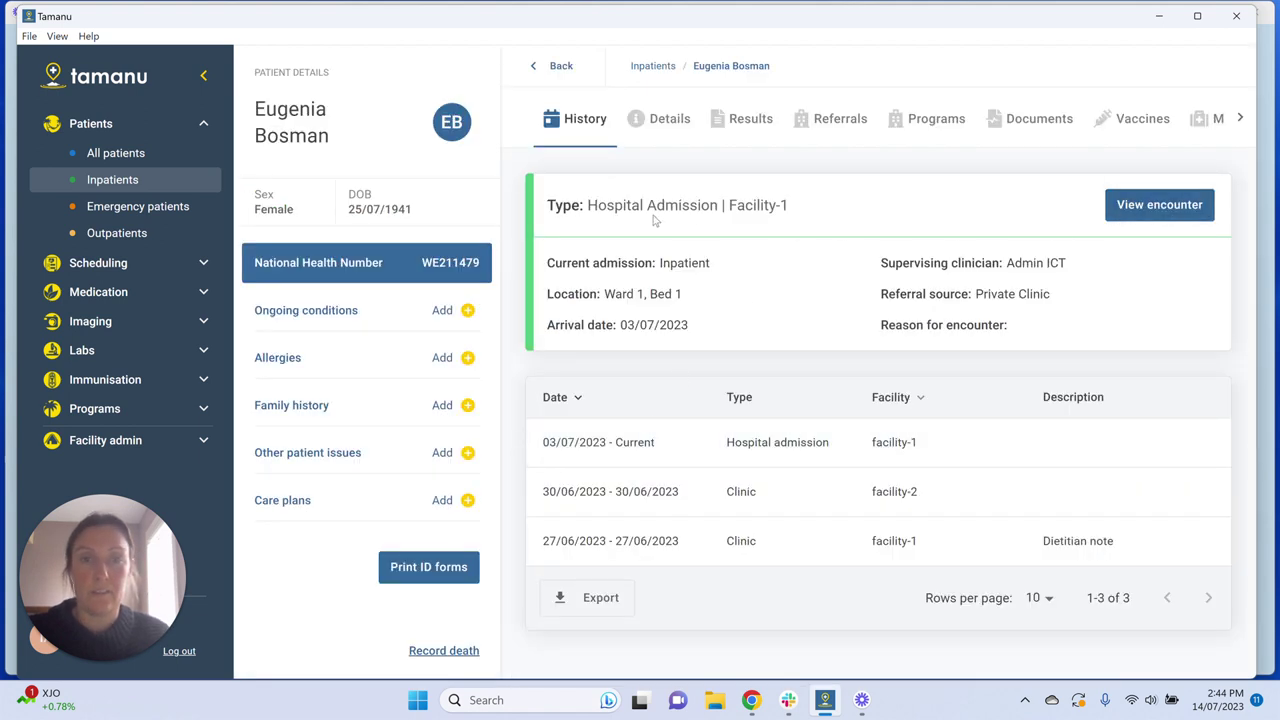
click(1180, 204)
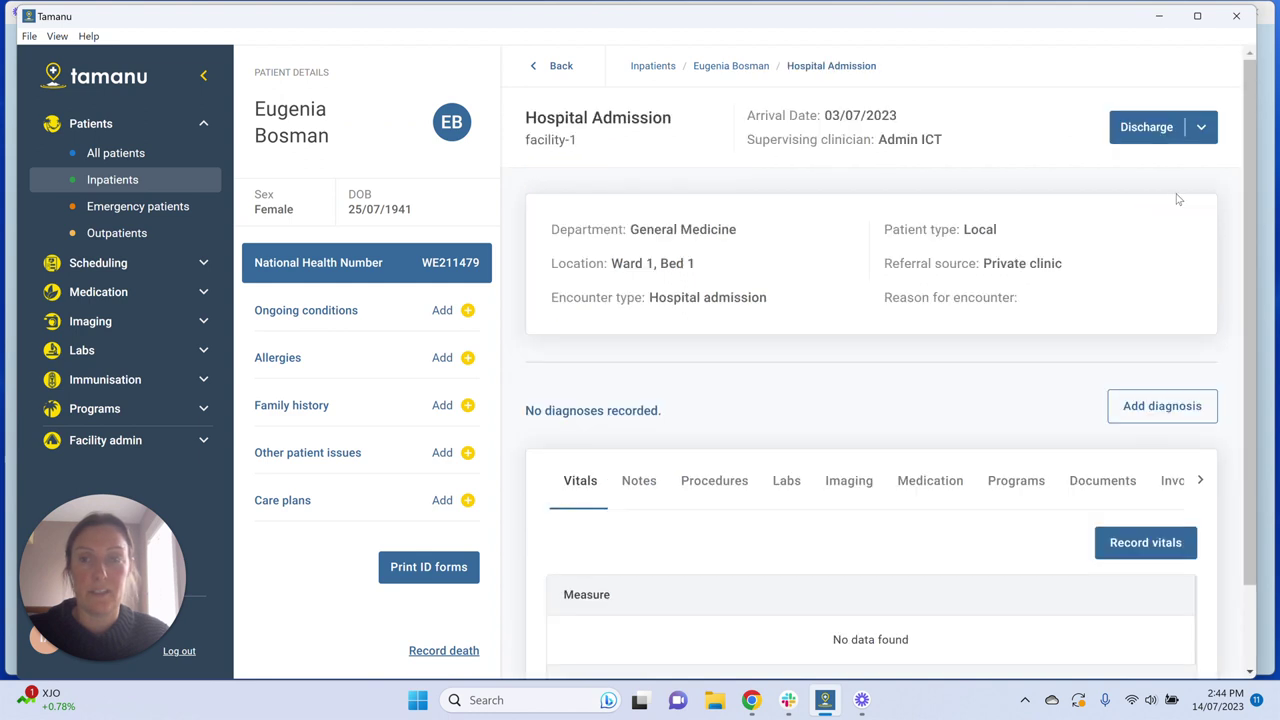
click(642, 482)
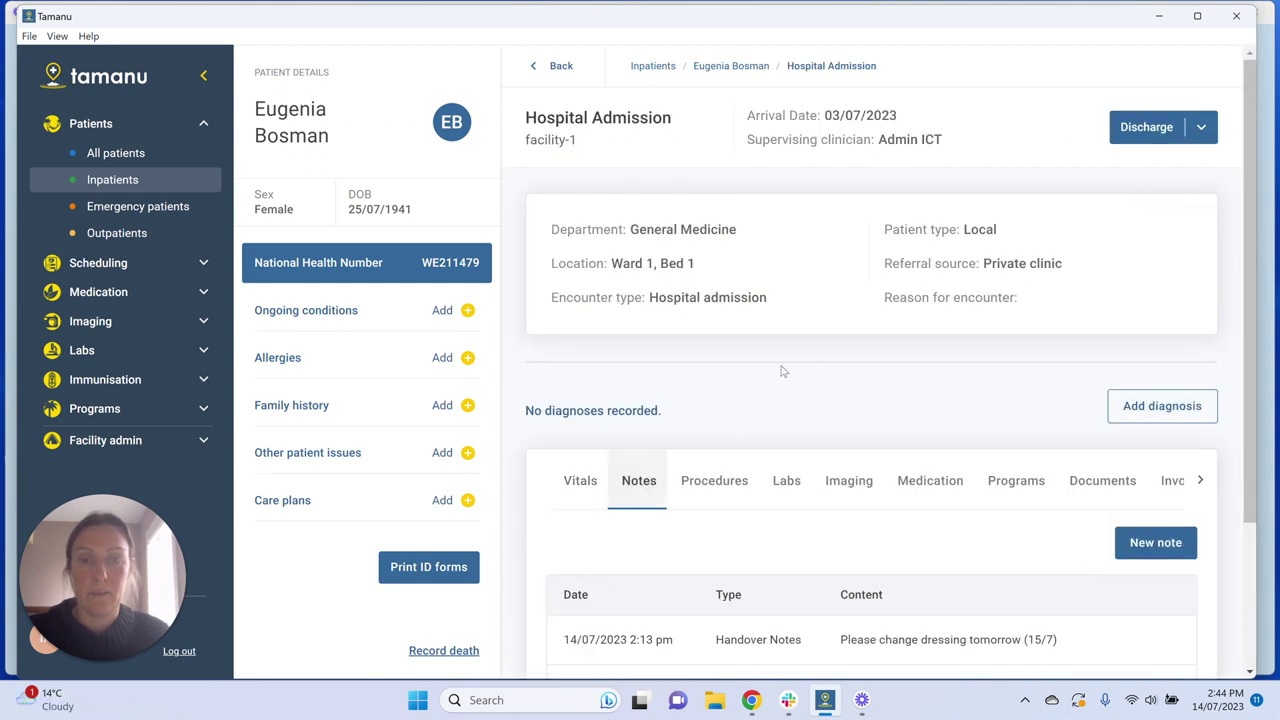
Add a note of type Handover Notes reading "New handover note for demo" to the admission and check it in the notes list.
scroll(828, 380, down, 1)
click(1170, 458)
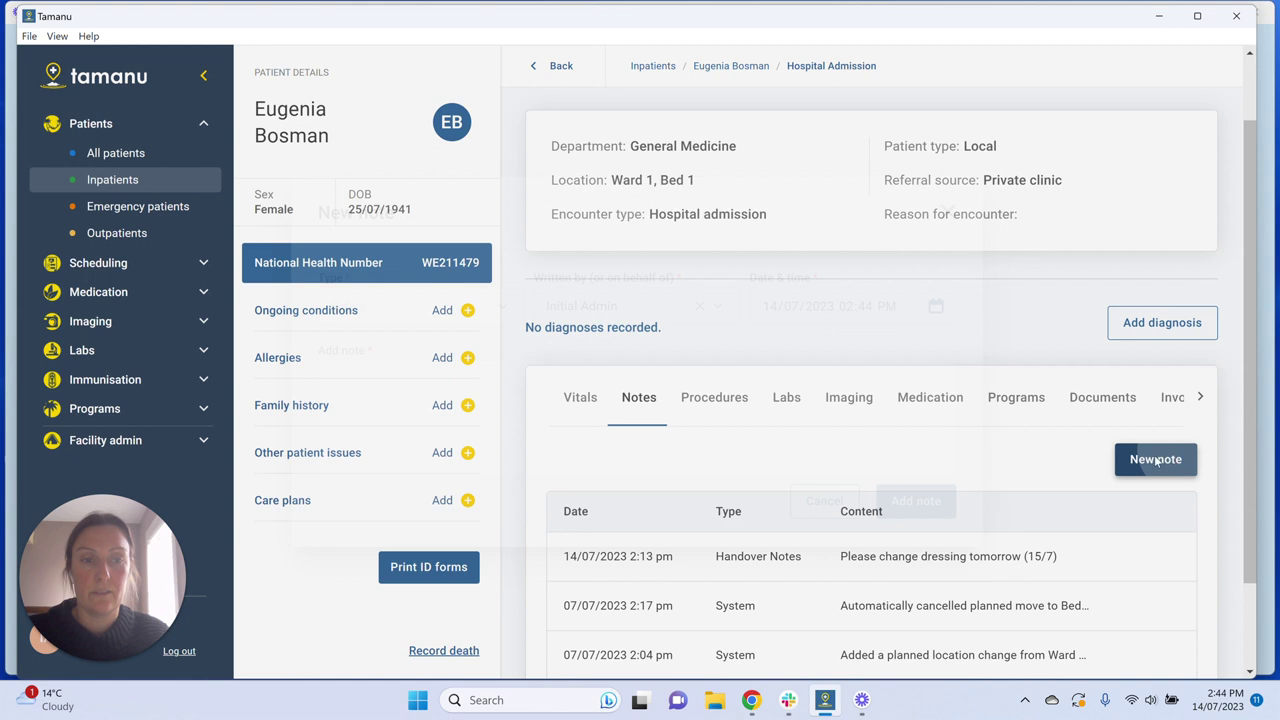
click(463, 308)
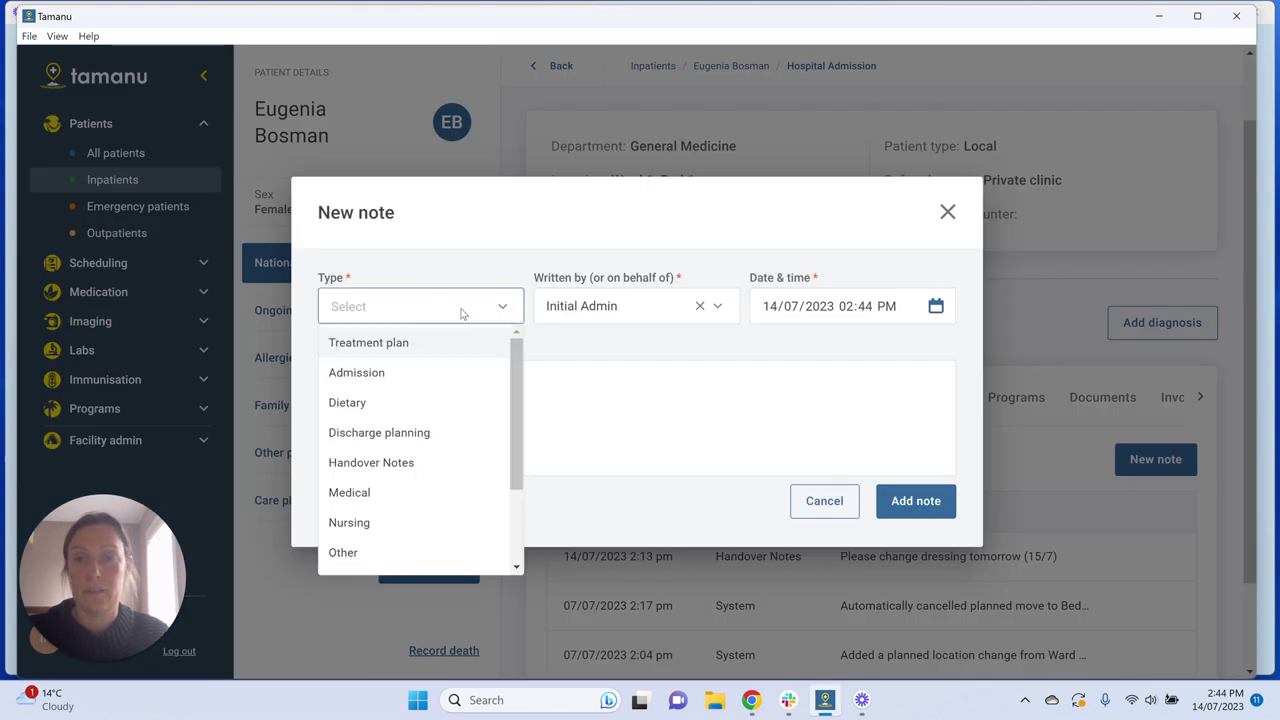
click(391, 462)
click(331, 378)
text(New handover note for demo)
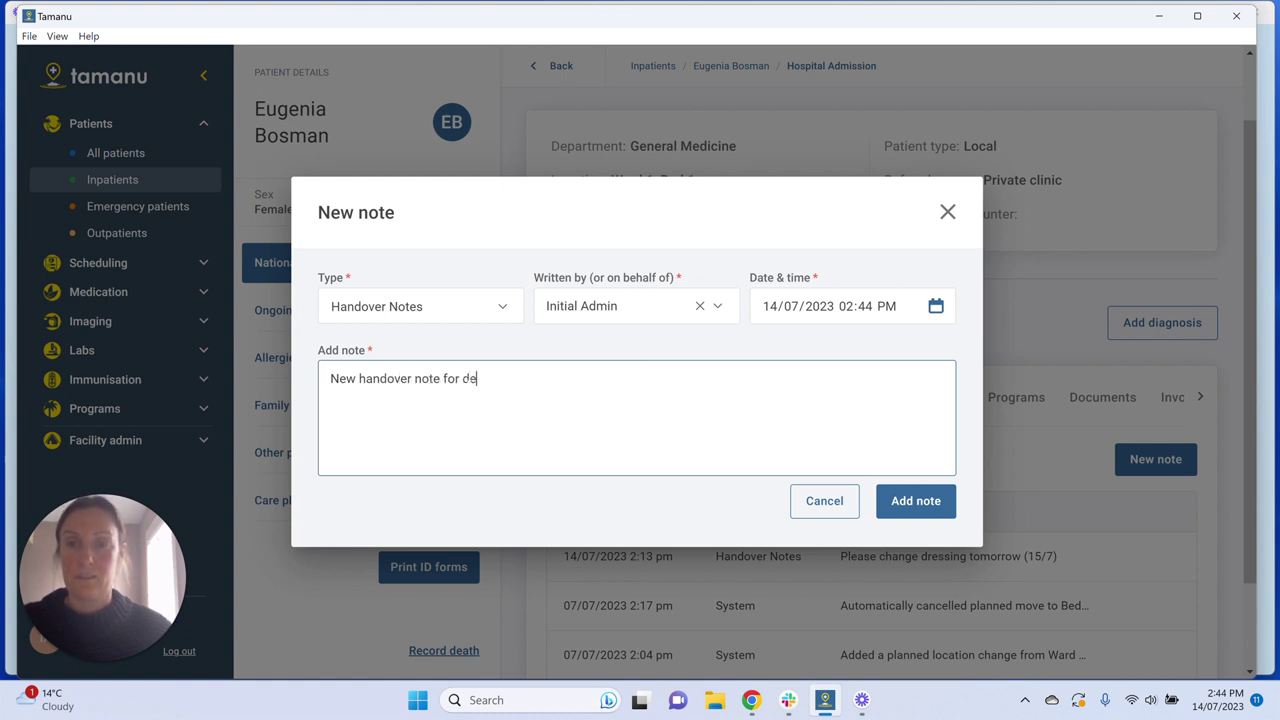
click(910, 503)
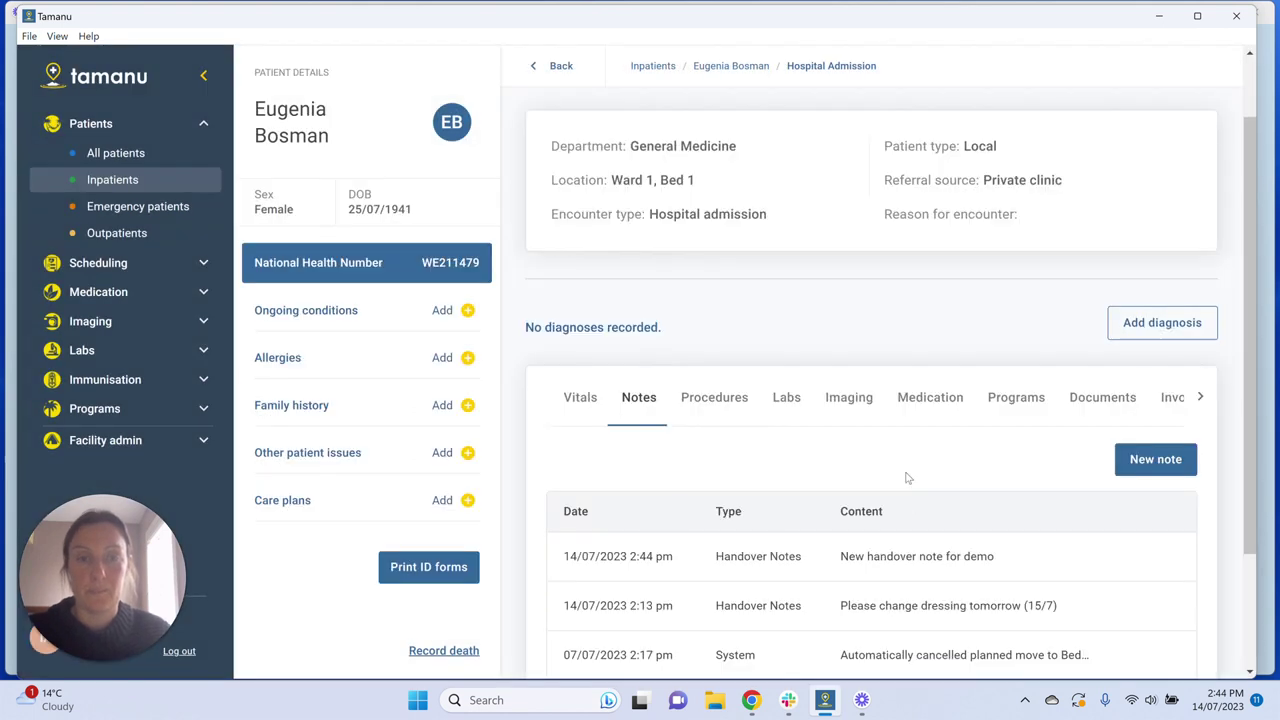
scroll(795, 500, down, 2)
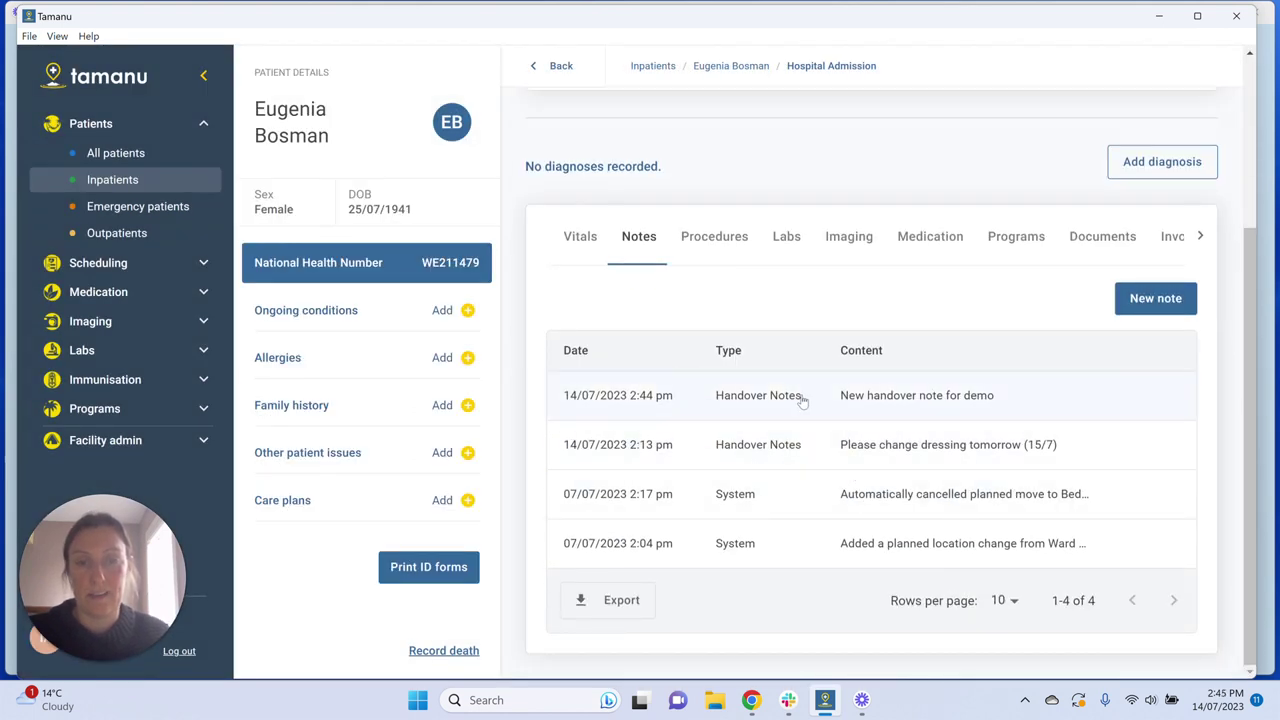
scroll(800, 400, up, 3)
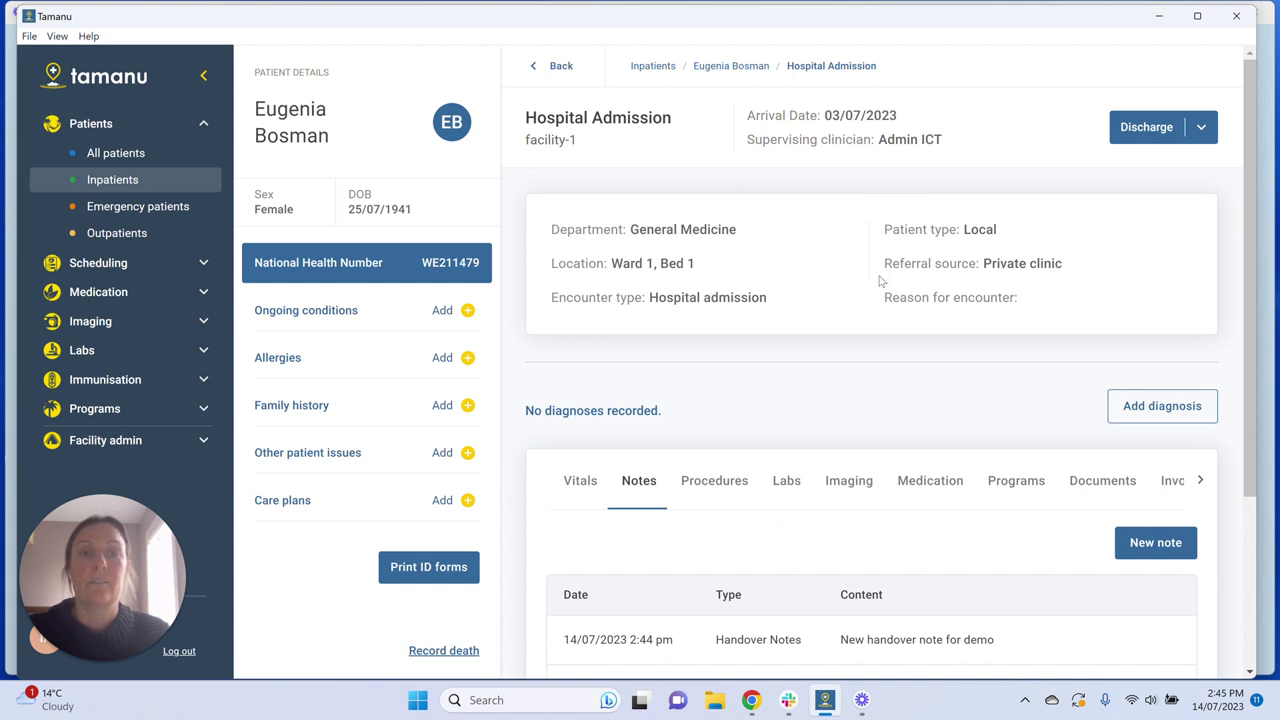
Return to bed management and open the Ward 1 handover notes to check the Bed 1 patient's new note.
click(139, 445)
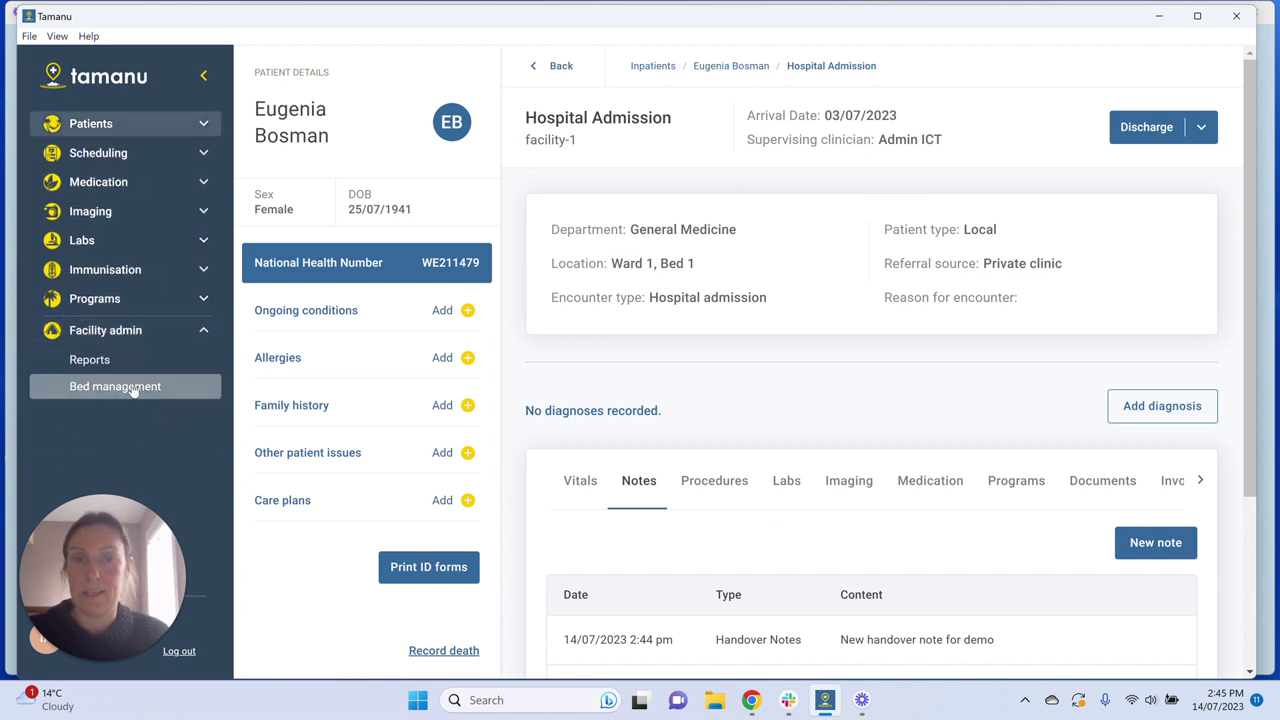
click(131, 386)
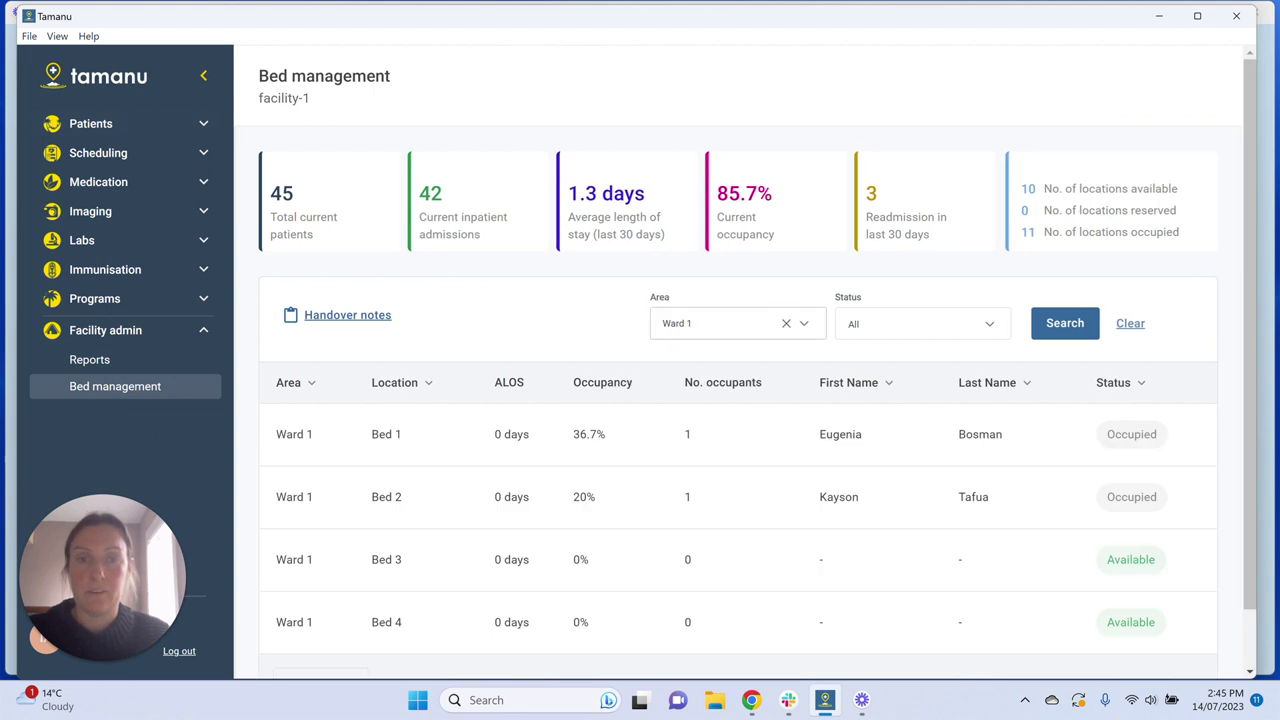
click(336, 315)
scroll(620, 342, down, 2)
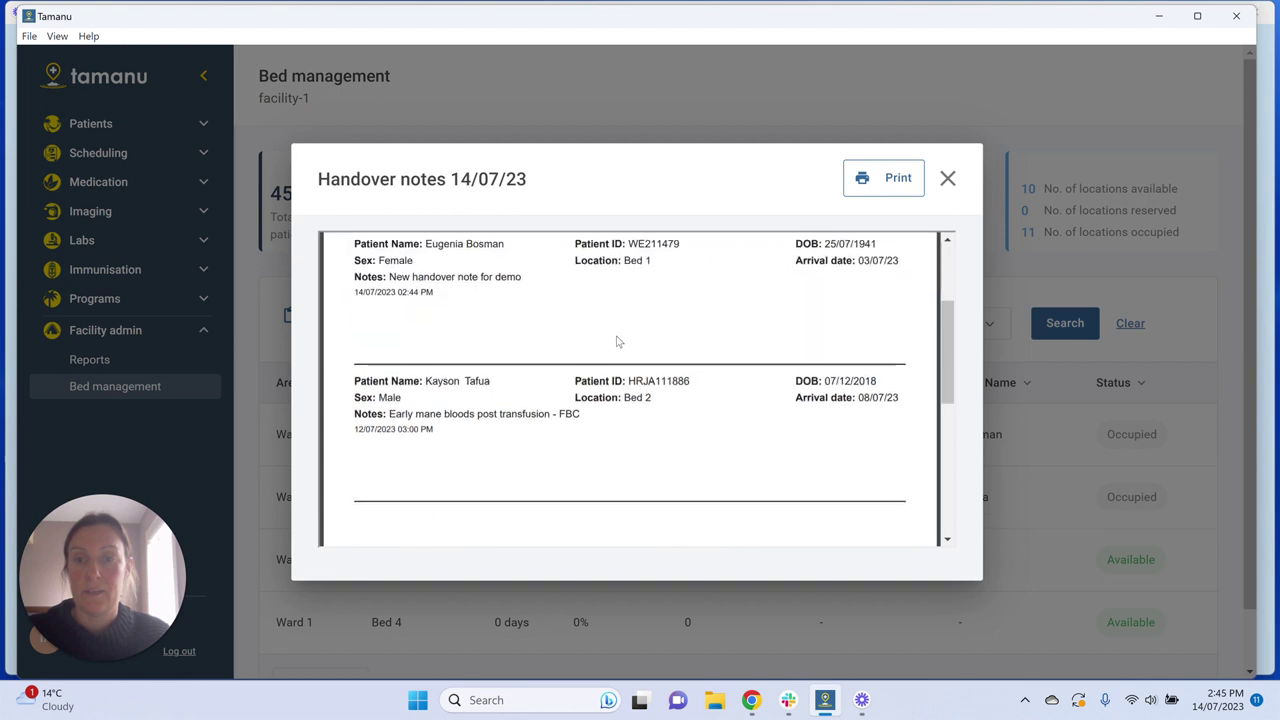
scroll(513, 342, up, 1)
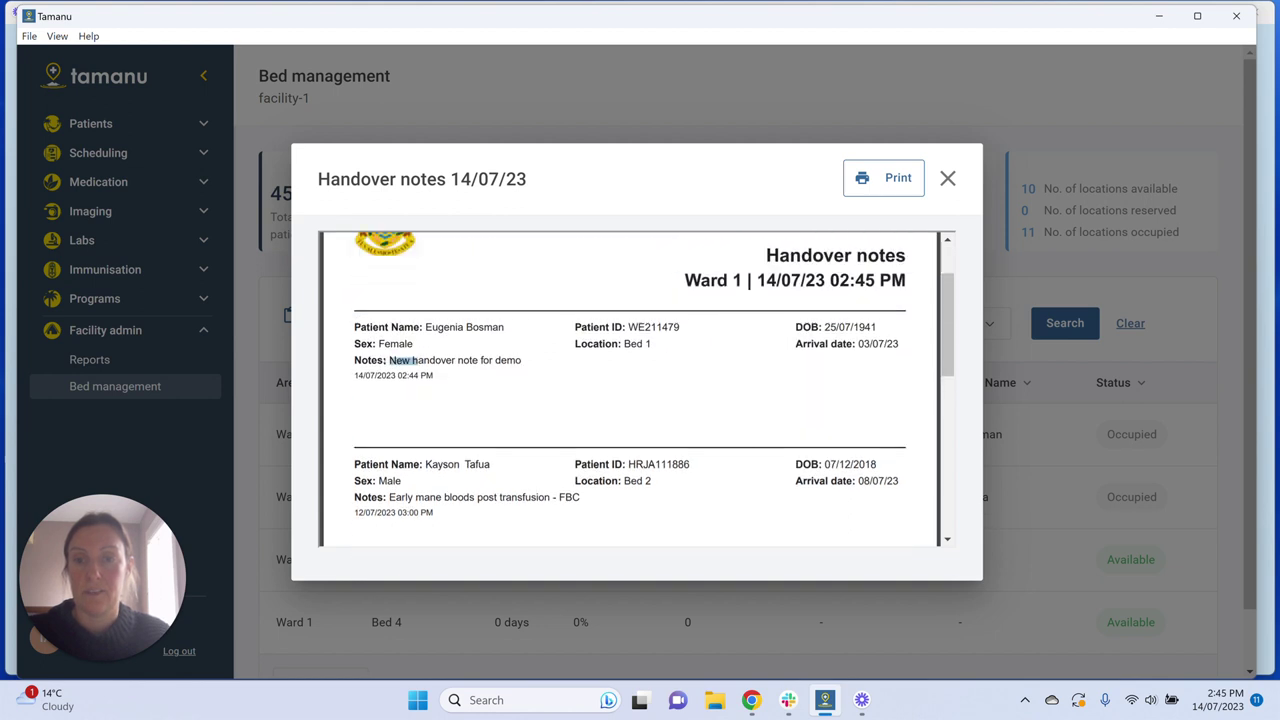
scroll(534, 360, up, 2)
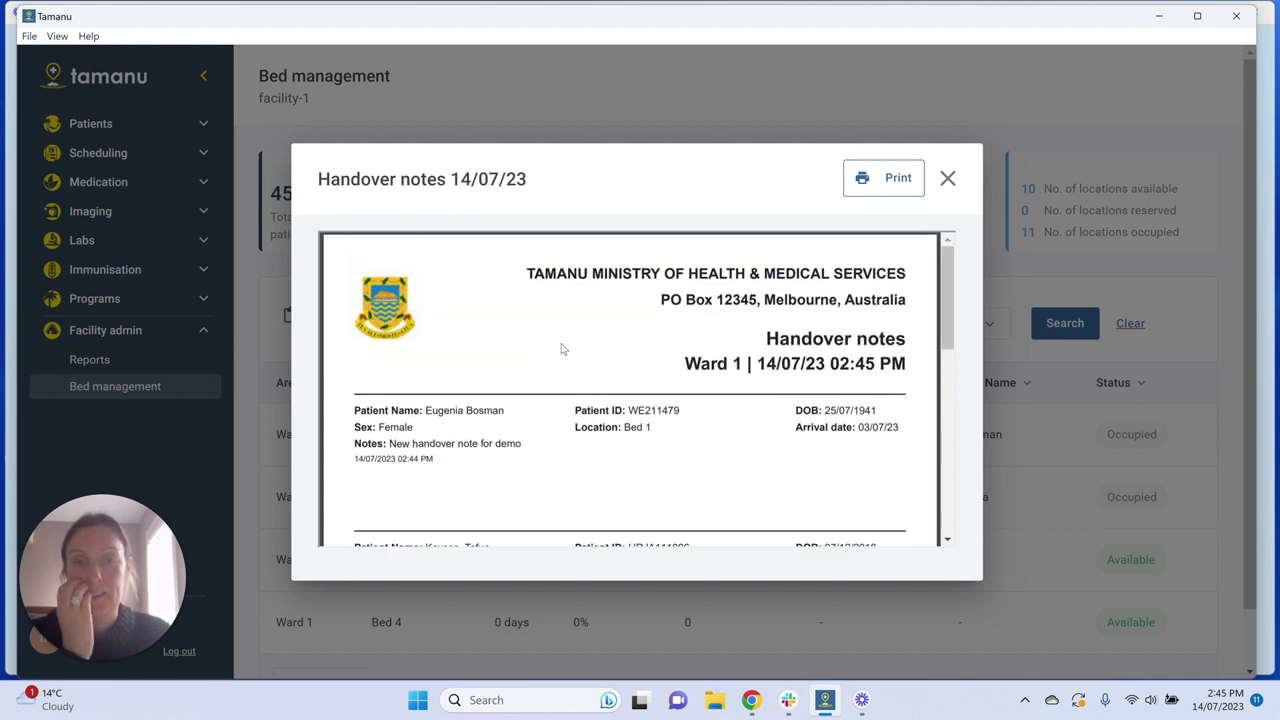
Highlight the document's date and time and the timestamps under the Bed 1 and Bed 2 patients' handover notes.
drag(758, 363, 906, 364)
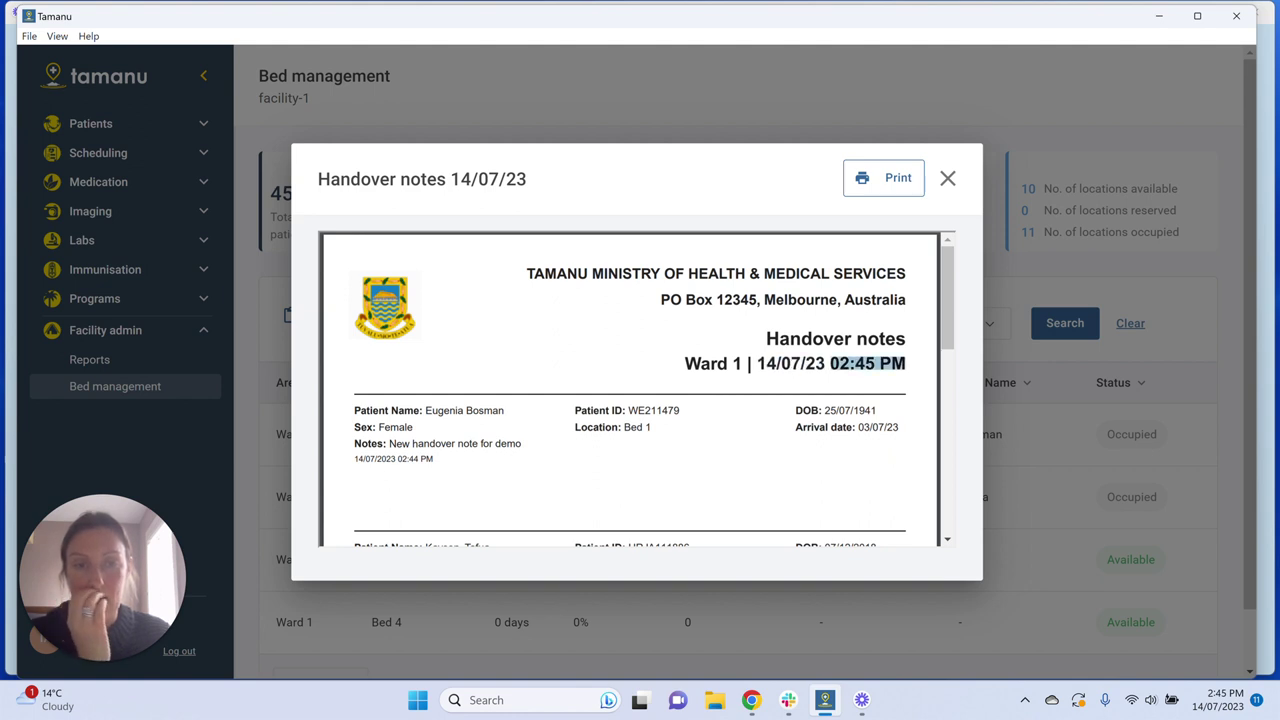
drag(344, 465, 463, 467)
scroll(466, 464, down, 2)
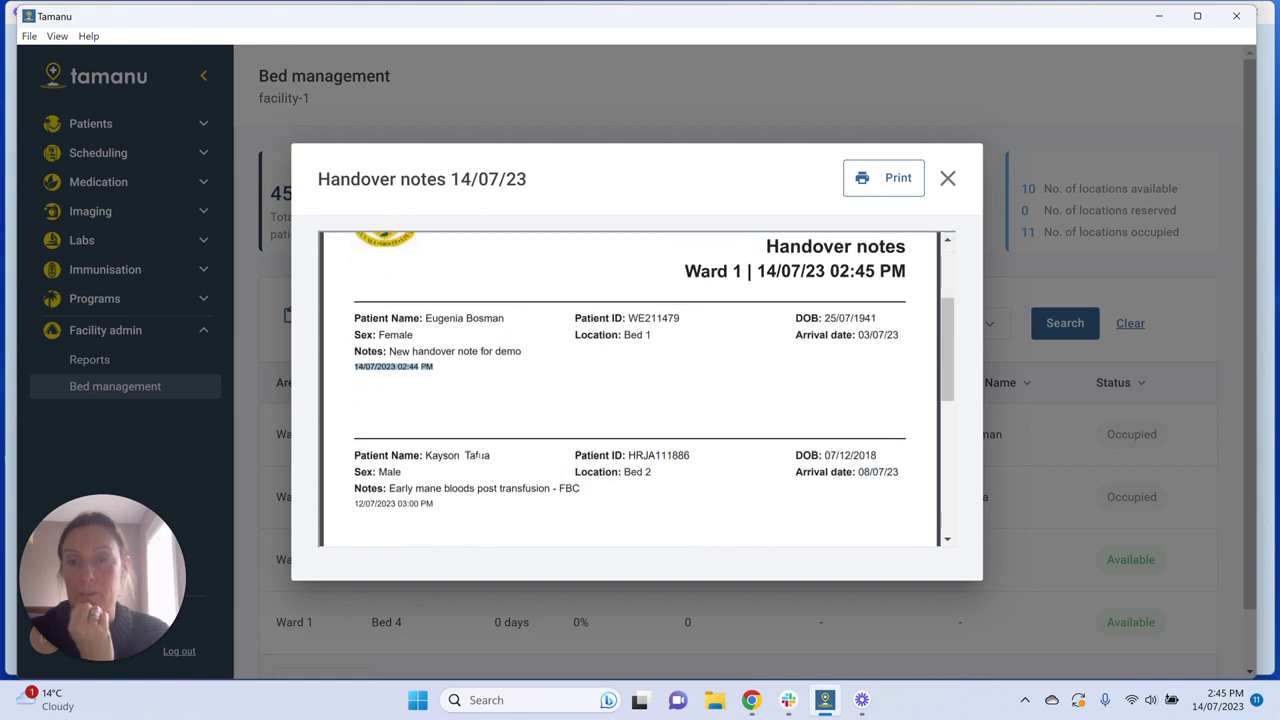
drag(348, 429, 448, 440)
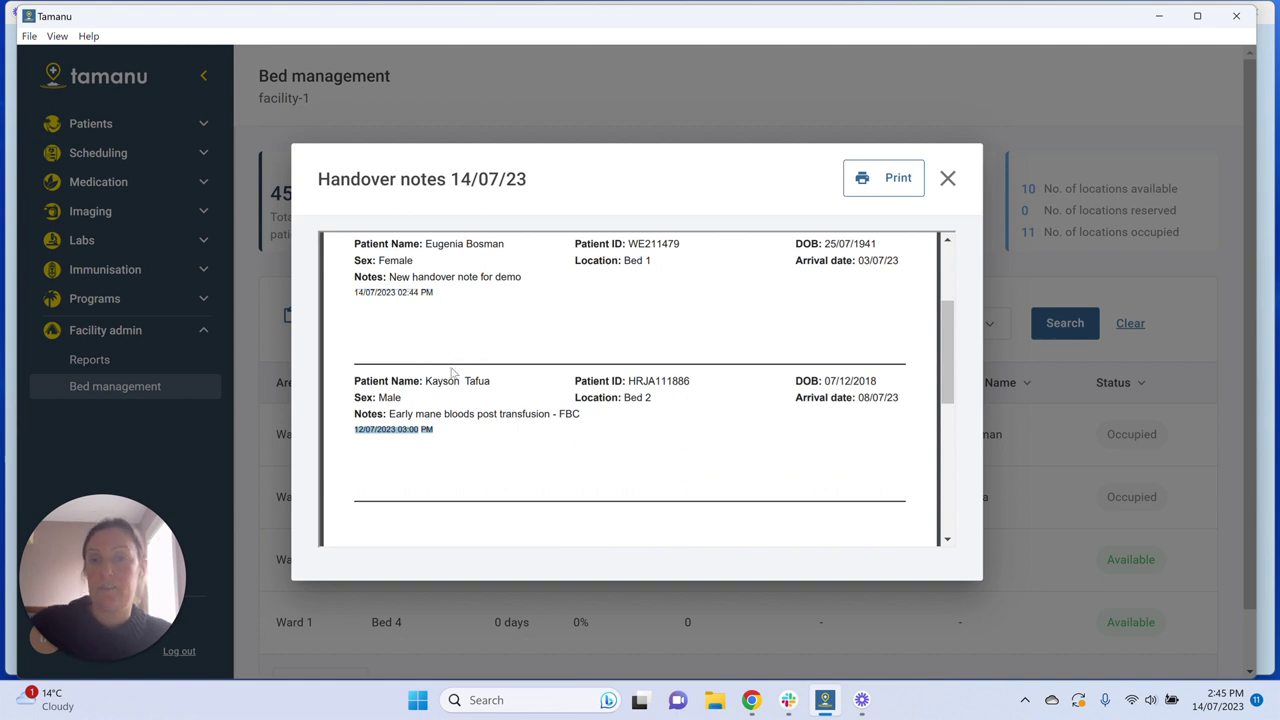
click(462, 466)
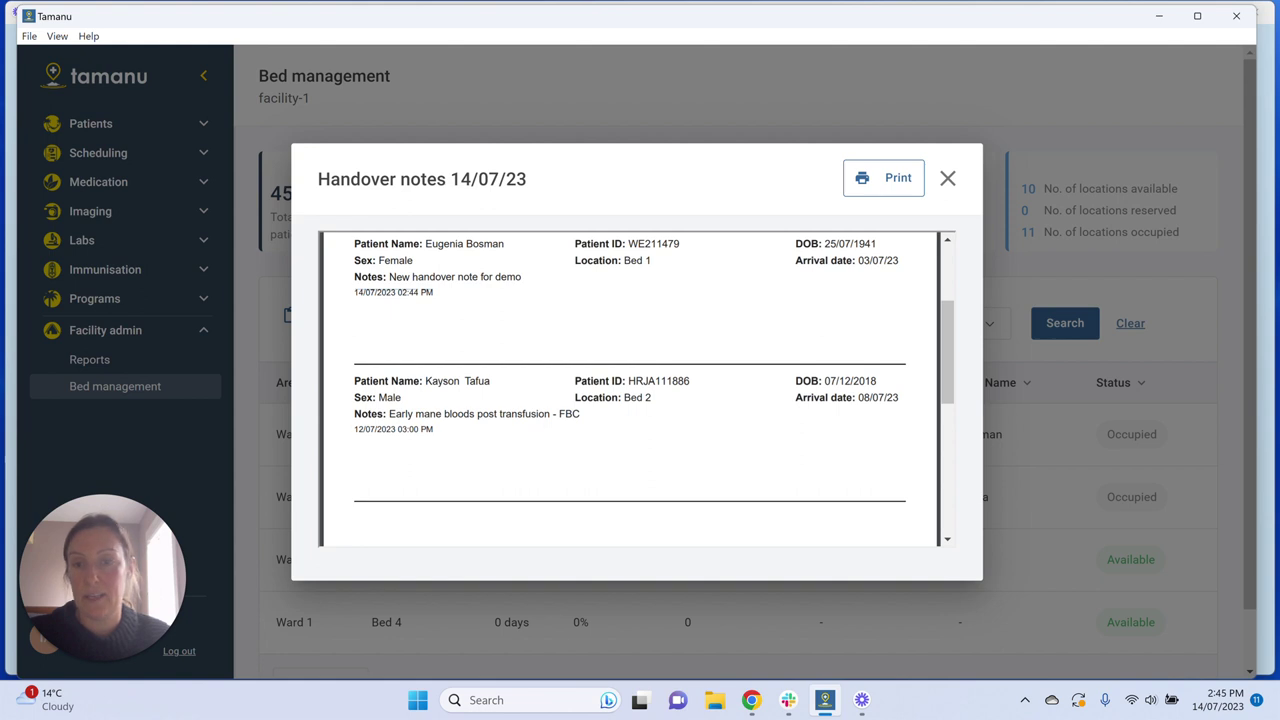
drag(353, 429, 446, 434)
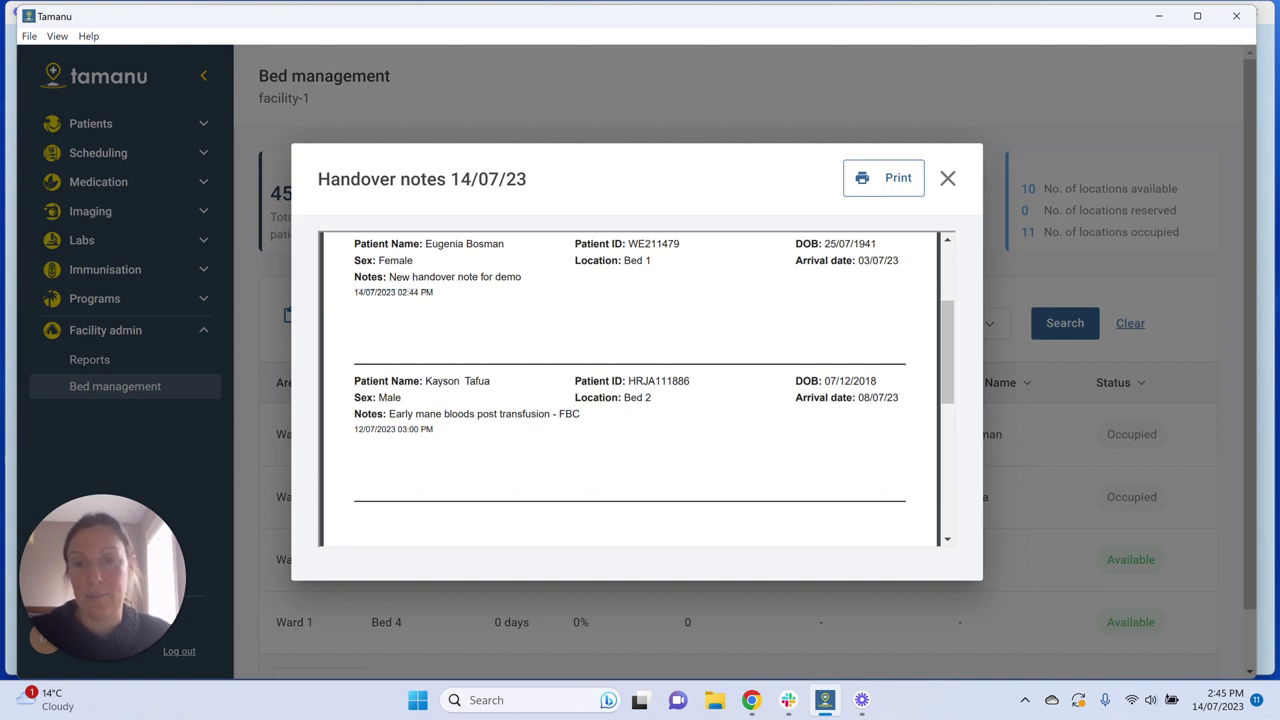
Review the whole Ward 1 handover notes document once more and close it.
scroll(630, 390, up, 3)
scroll(630, 390, down, 5)
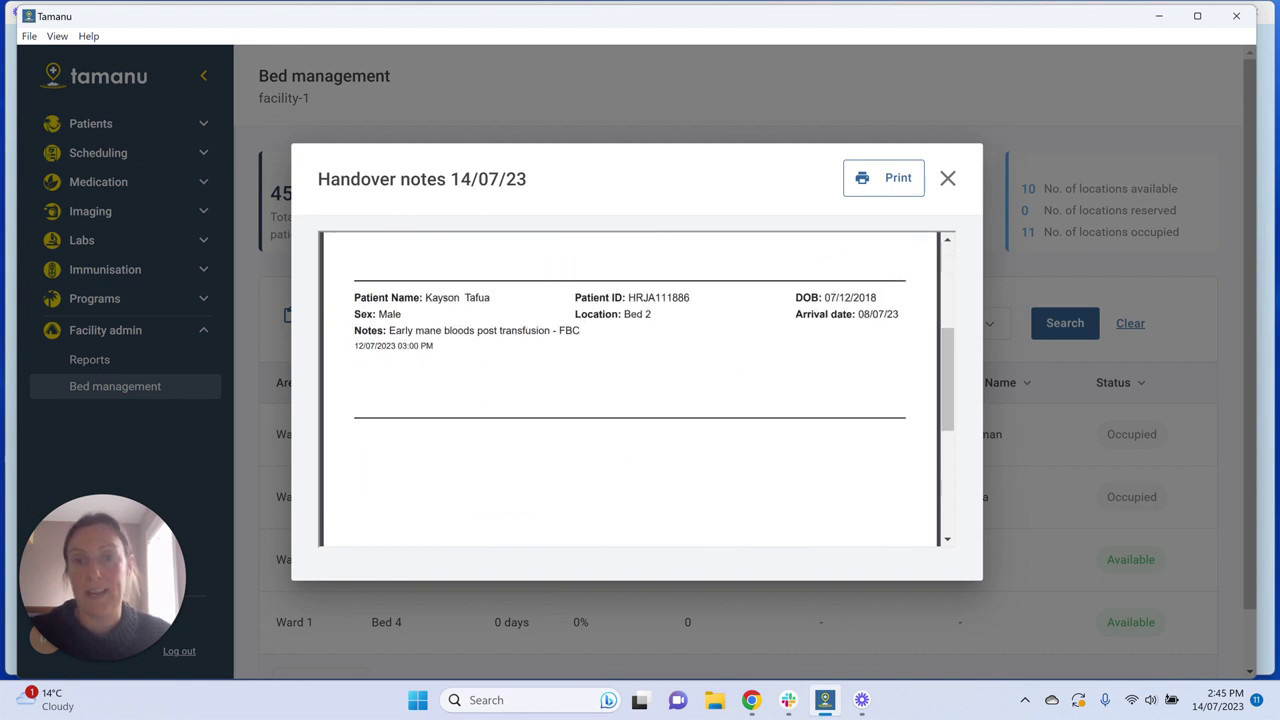
scroll(597, 352, up, 3)
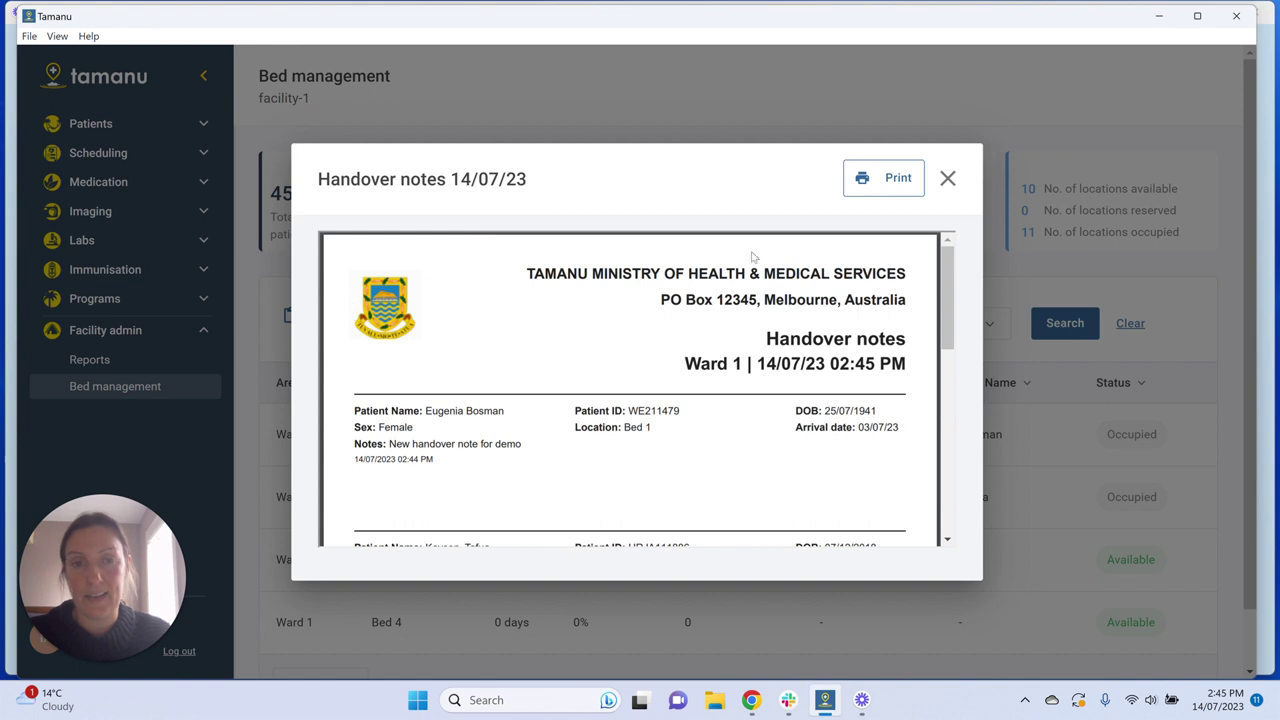
scroll(850, 258, down, 1)
scroll(848, 270, down, 2)
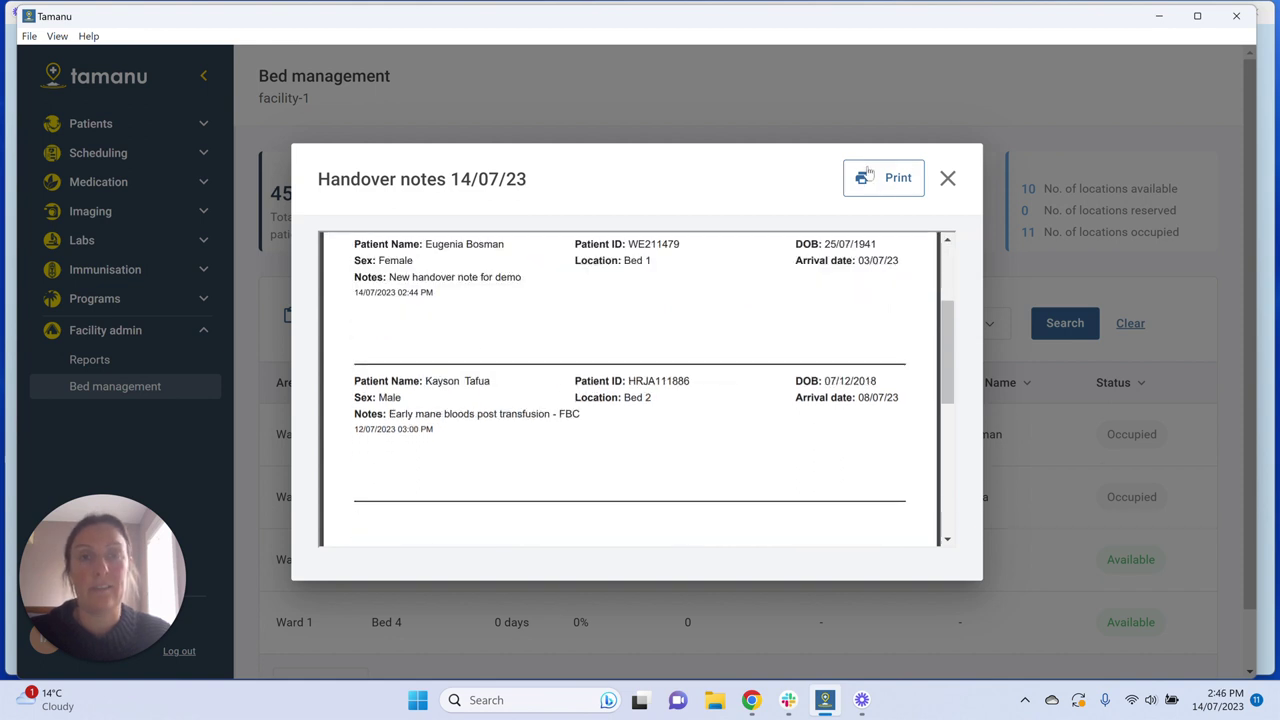
click(947, 181)
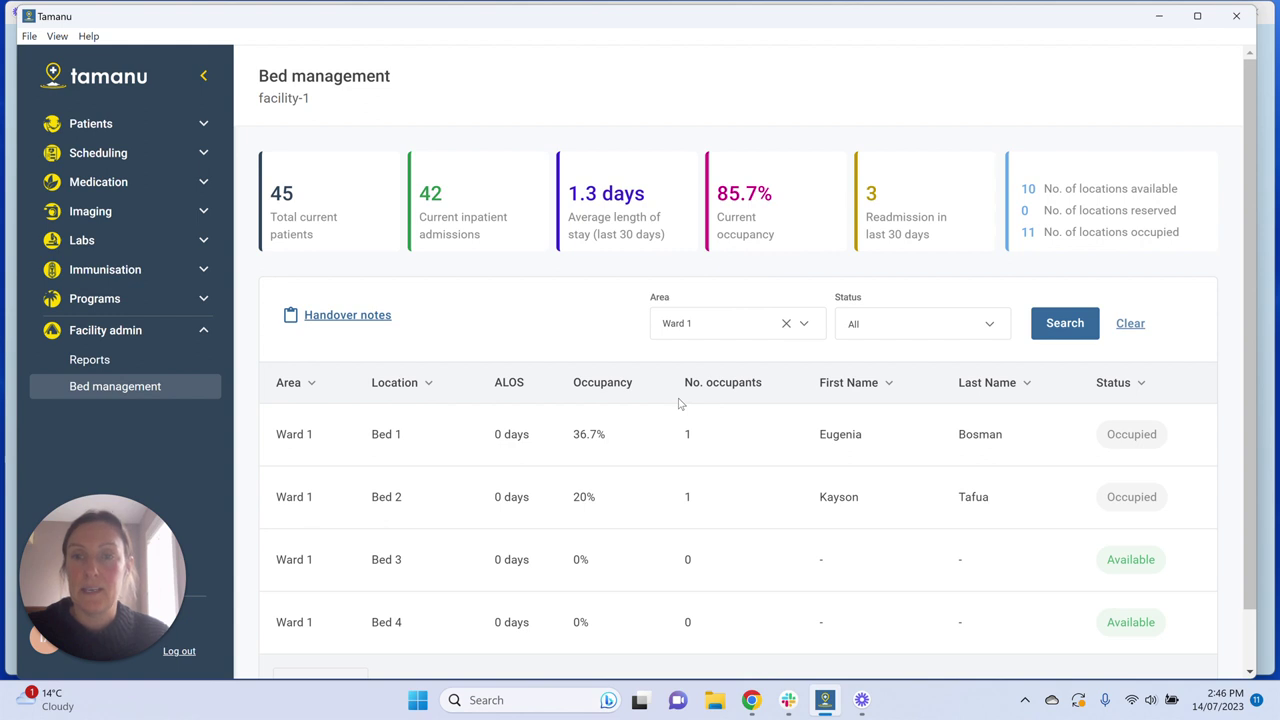
Clear the Ward 1 area filter, search across all areas and go to the end of the location list.
scroll(678, 403, down, 1)
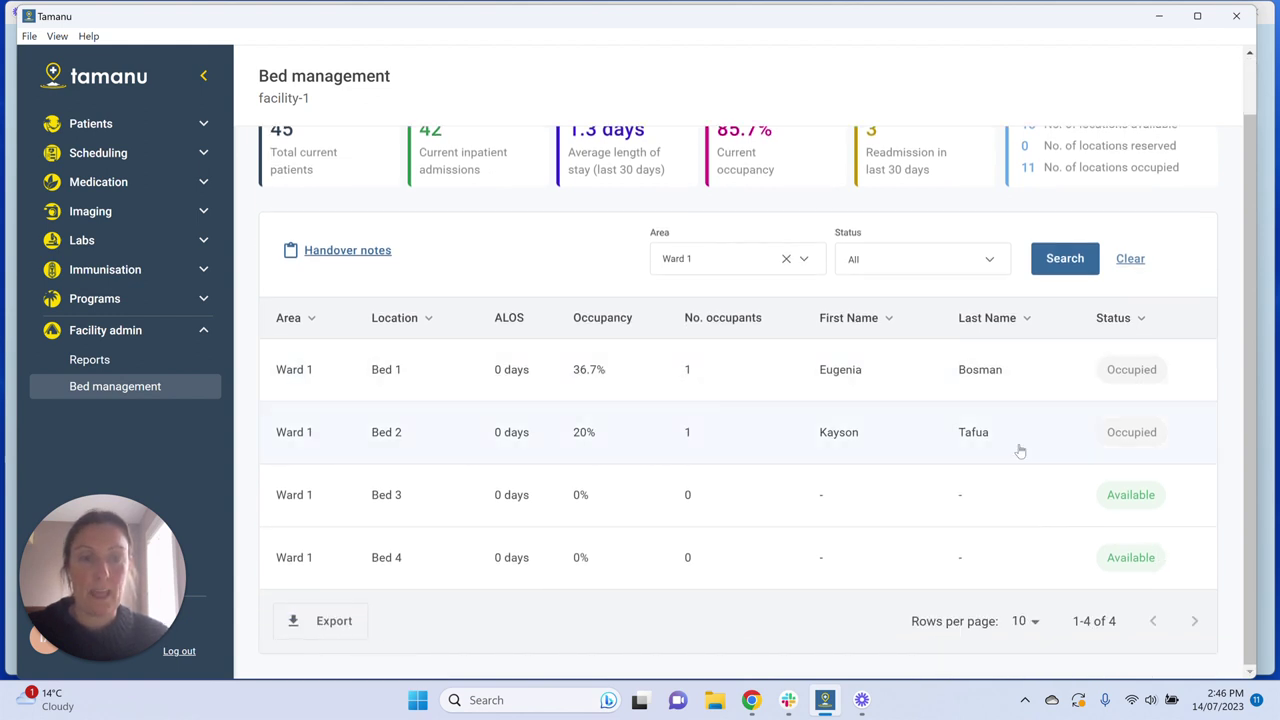
click(786, 258)
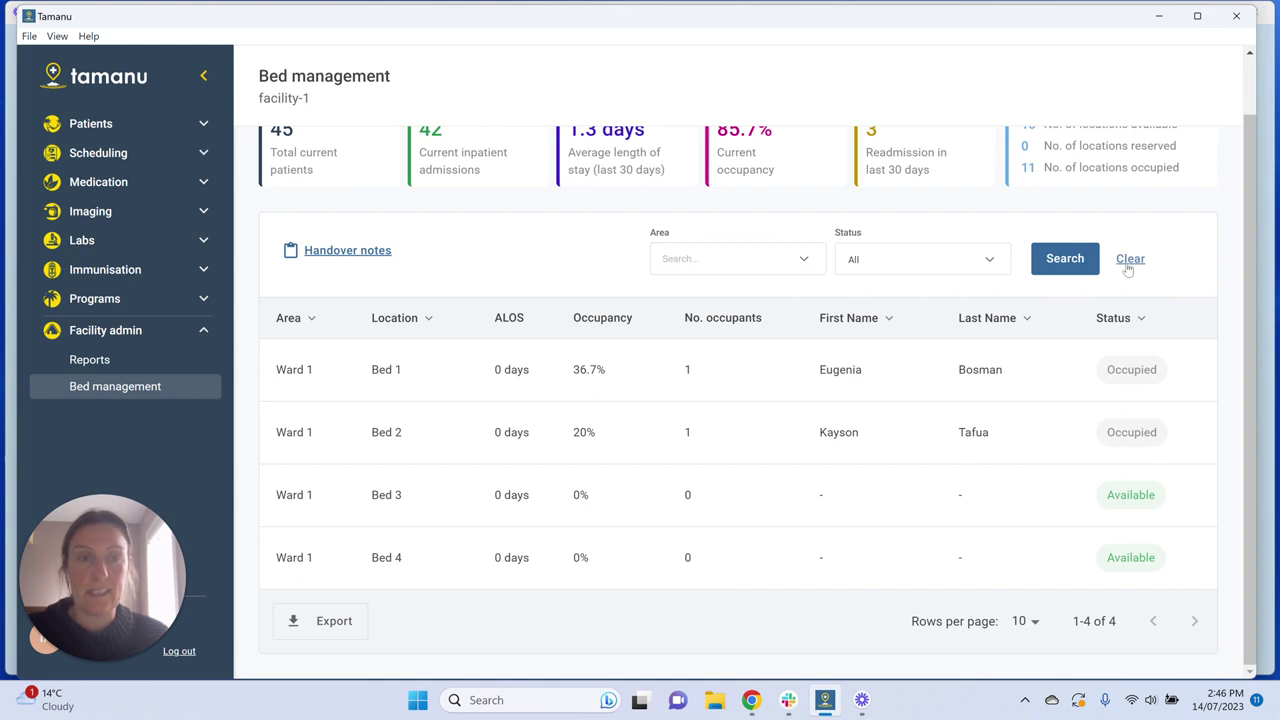
click(1062, 260)
scroll(1008, 380, down, 4)
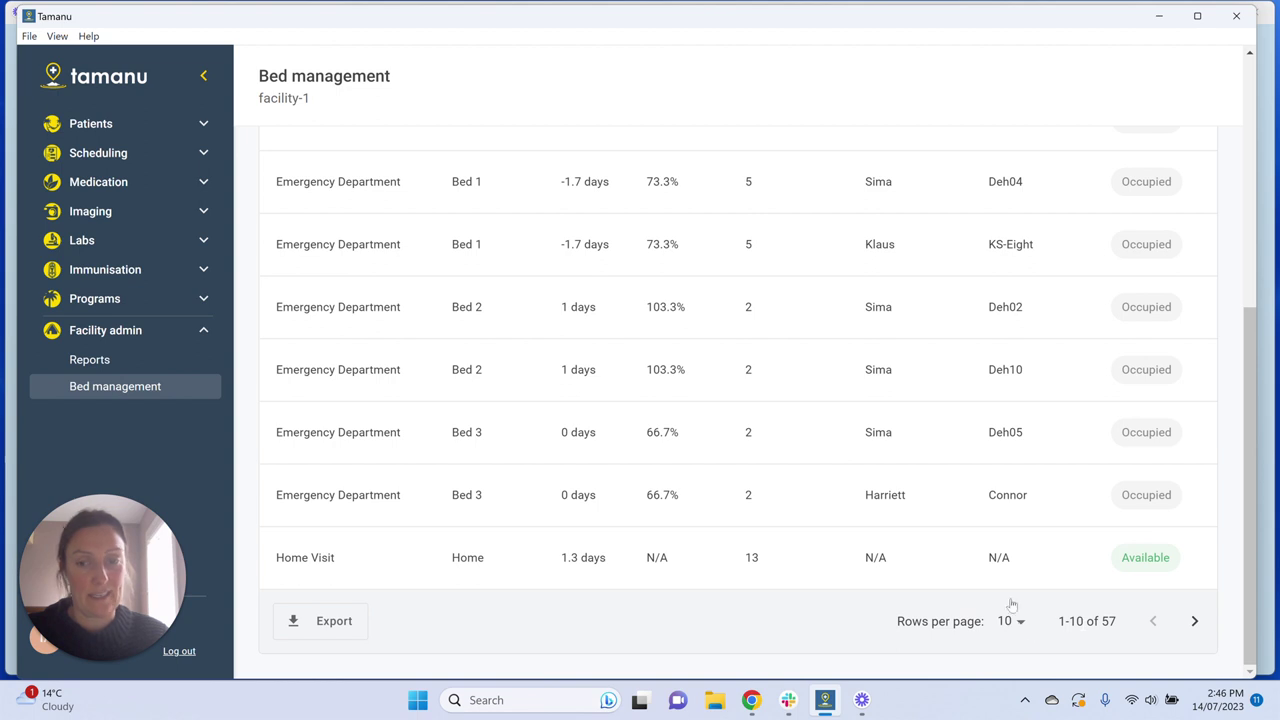
Show 50 rows per page in the location list and go through to the end of that page.
scroll(522, 465, up, 2)
scroll(334, 566, down, 3)
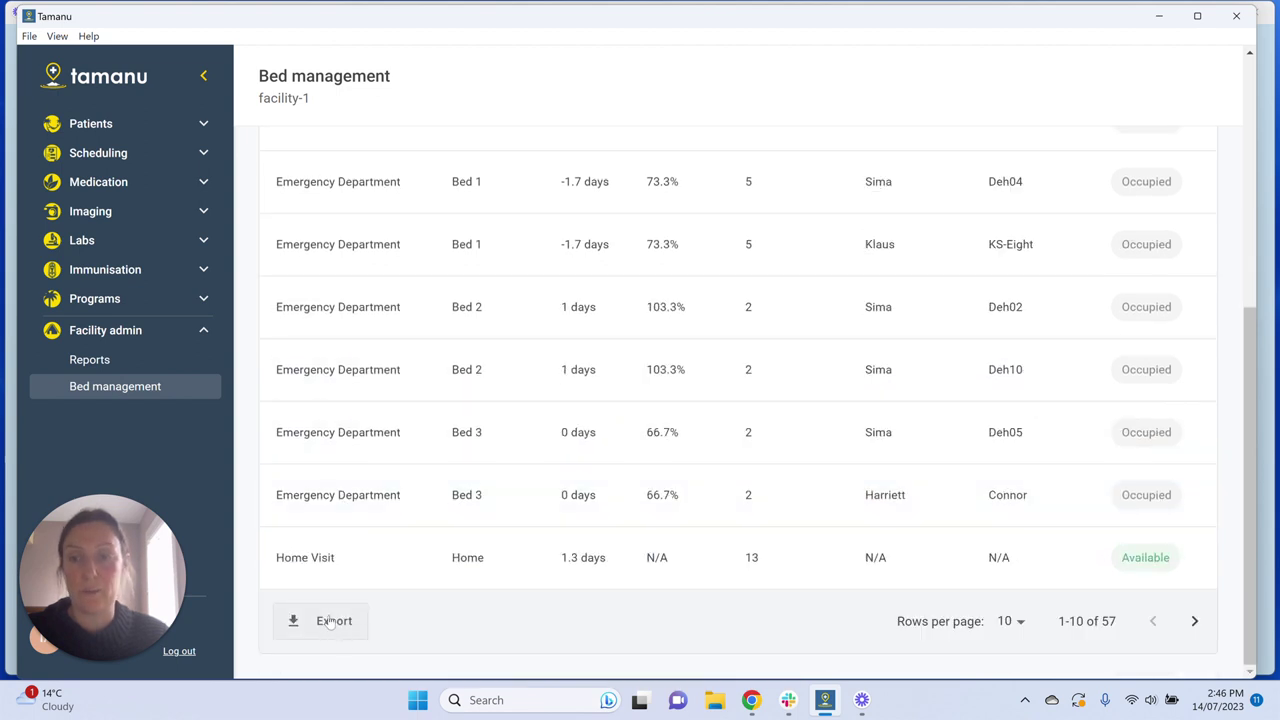
click(1018, 622)
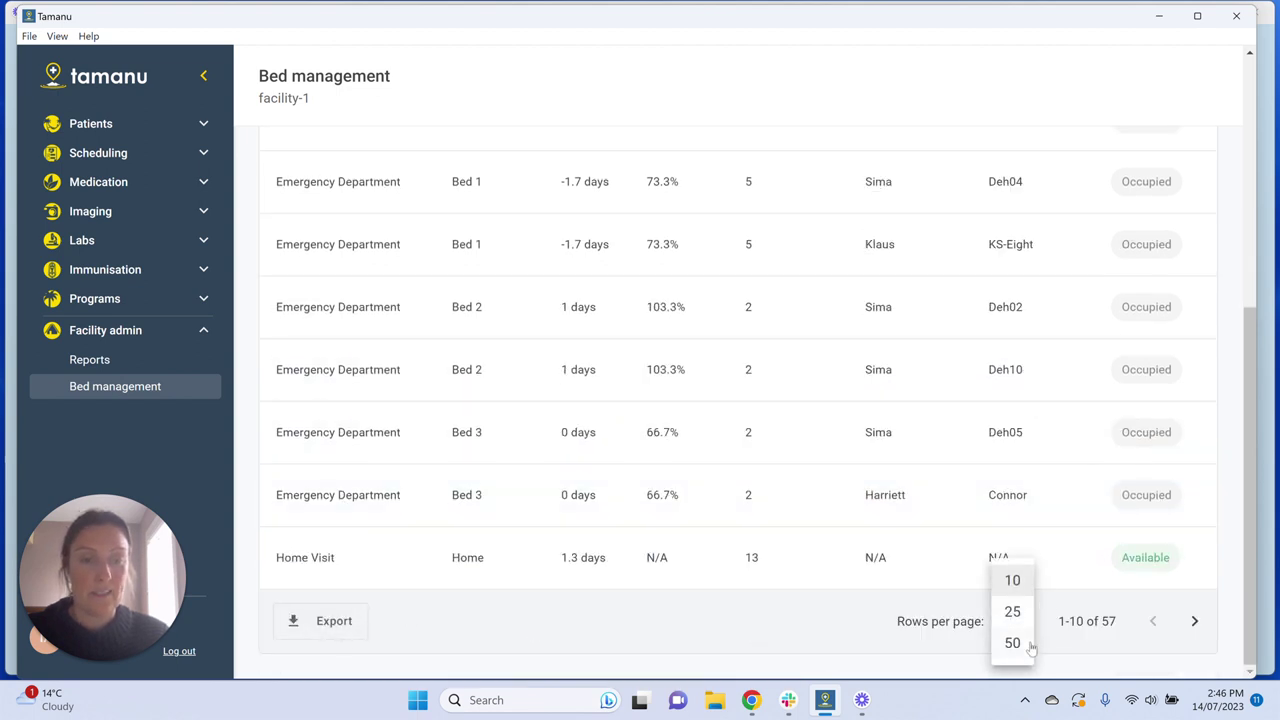
click(1015, 643)
scroll(1050, 462, down, 5)
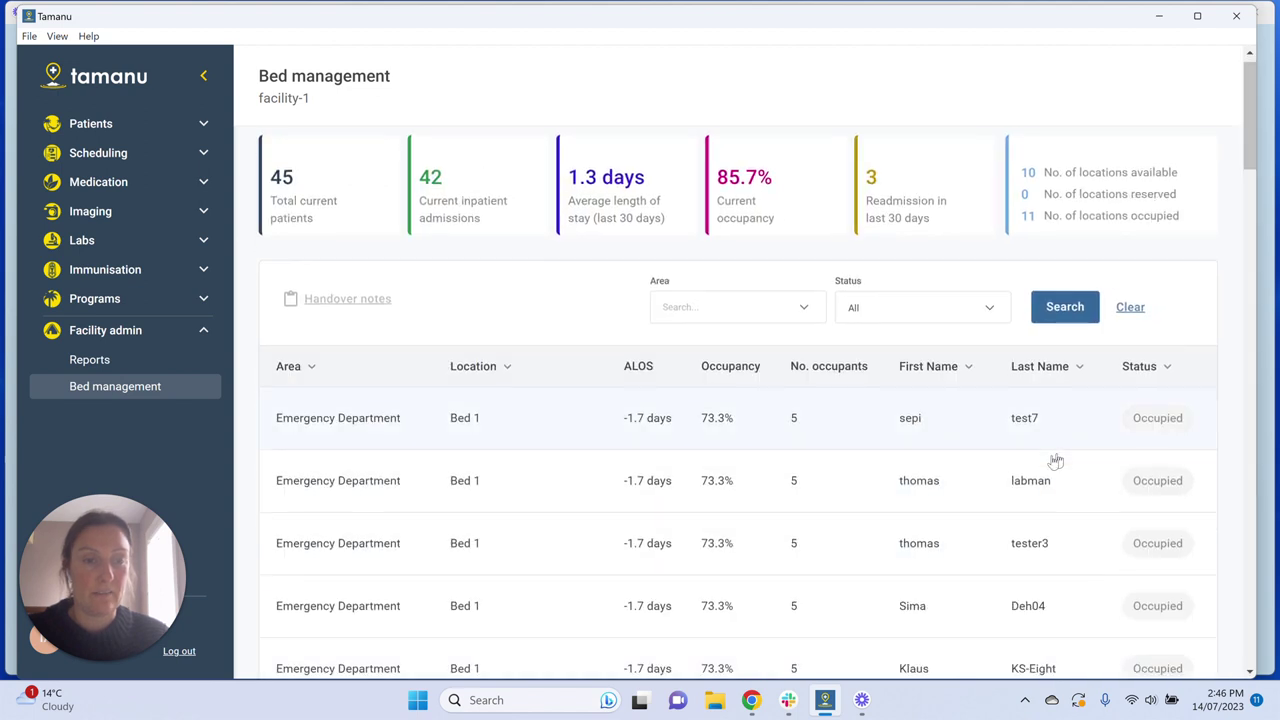
scroll(1048, 465, down, 15)
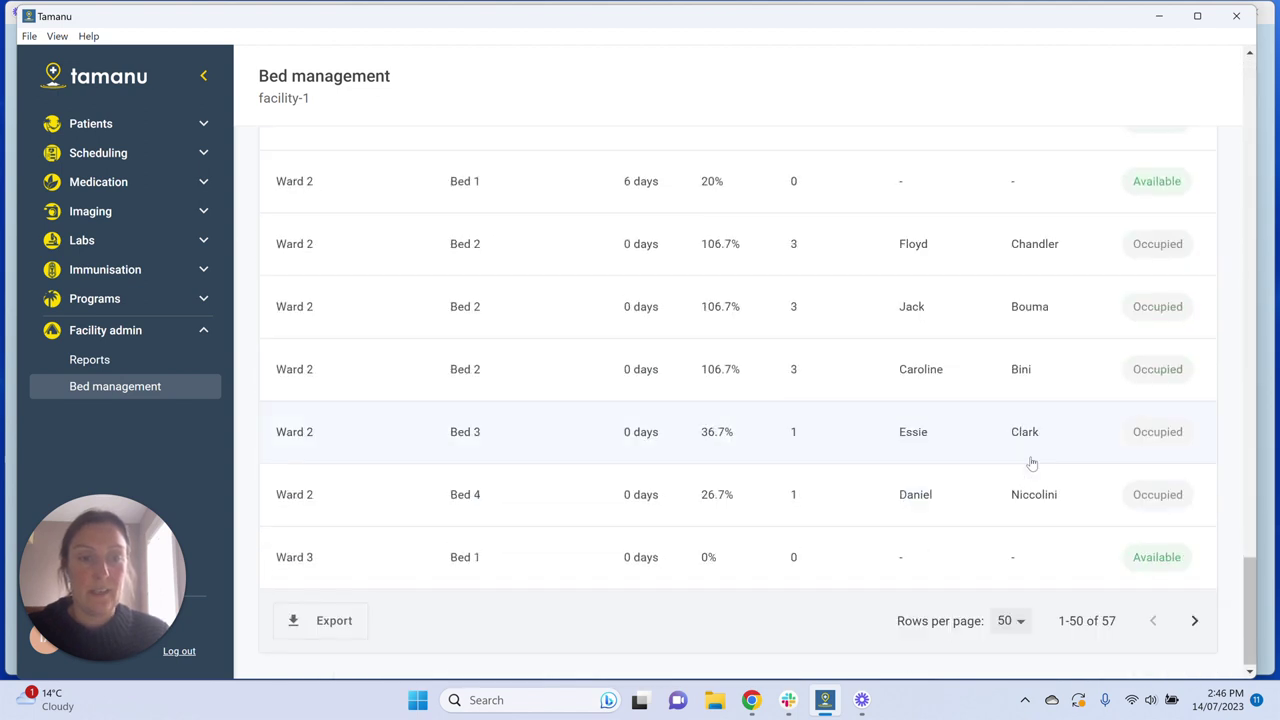
Go to the next page of the location list, check its remaining beds down to the end and return to the start.
click(1194, 620)
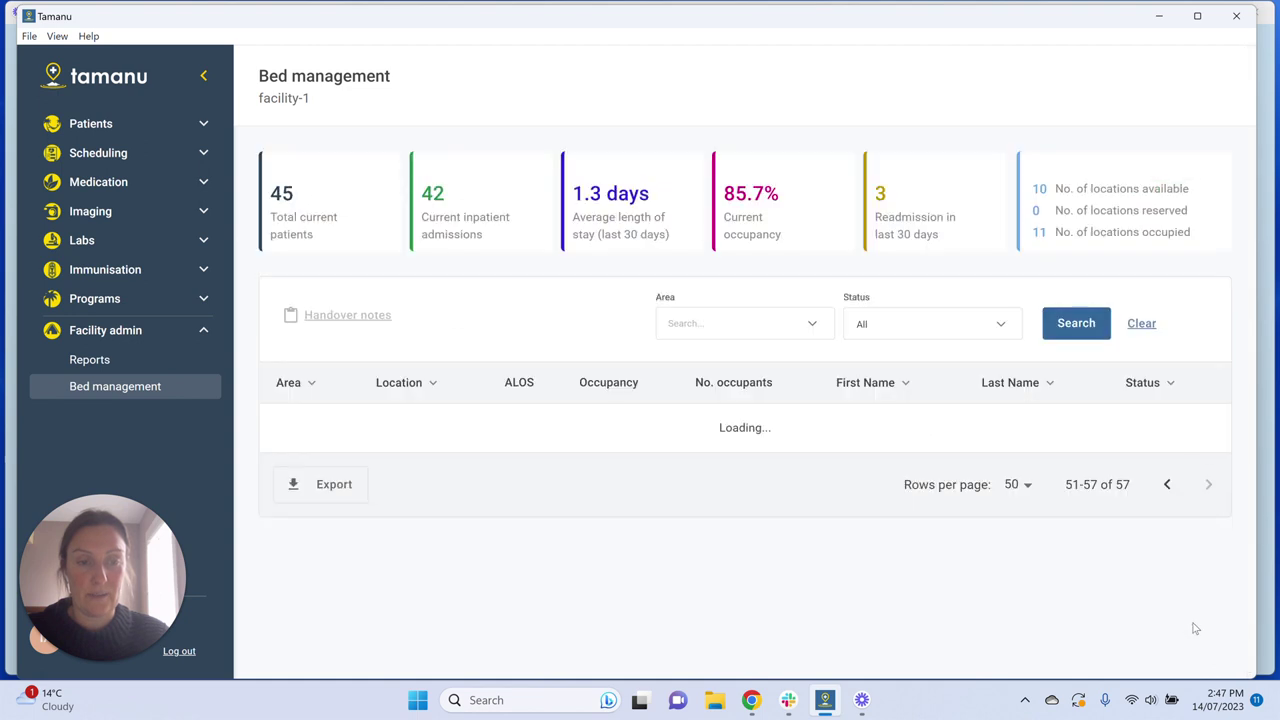
scroll(1216, 646, down, 3)
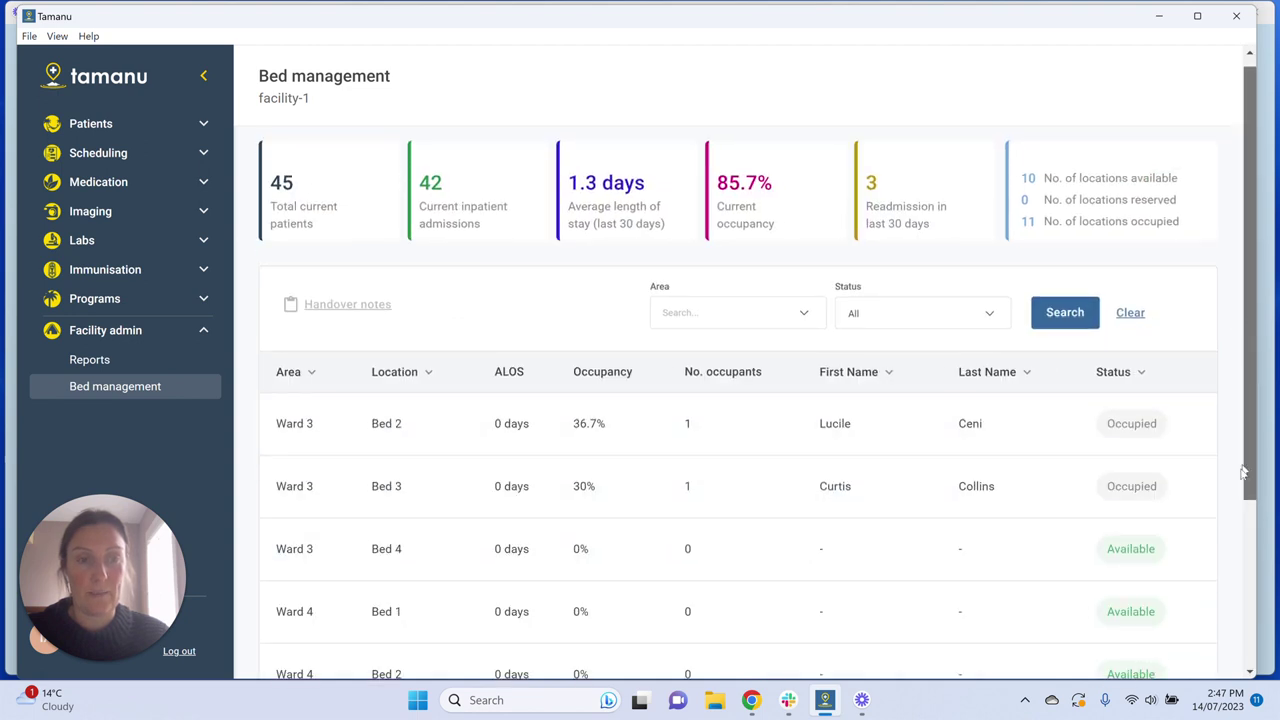
scroll(1216, 646, down, 1)
drag(1050, 621, 1125, 632)
click(1126, 634)
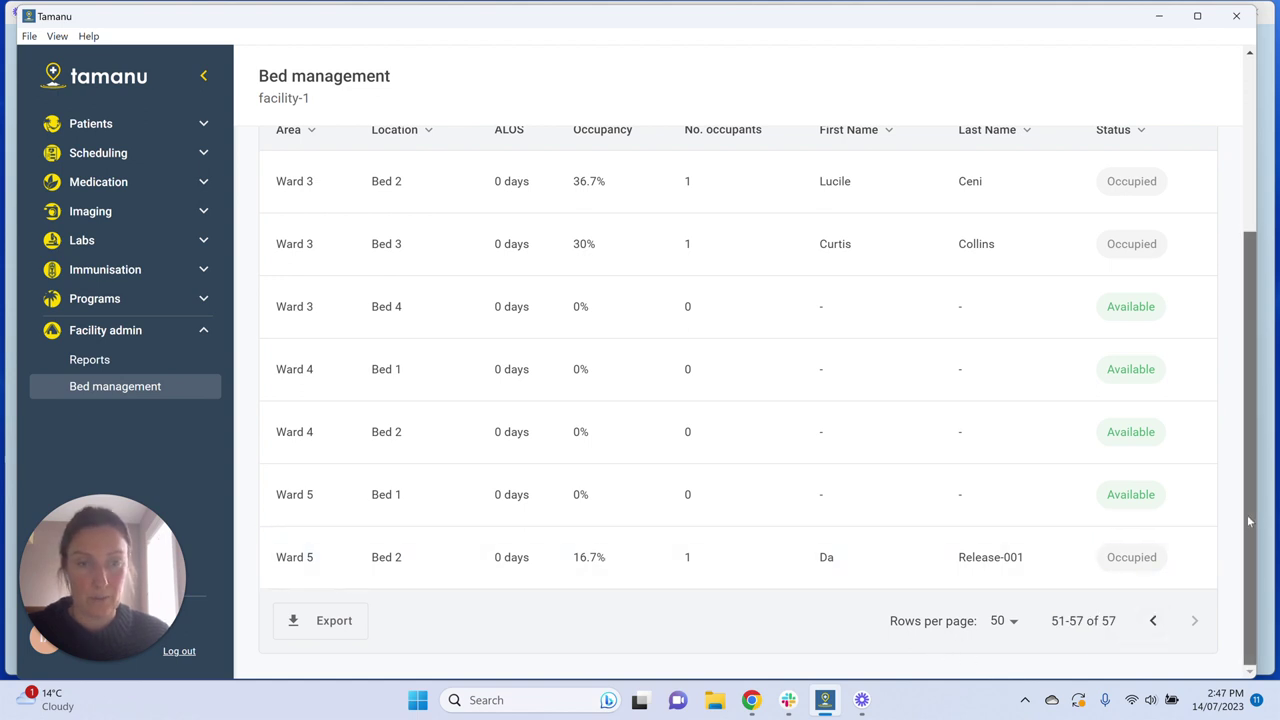
scroll(1250, 512, up, 3)
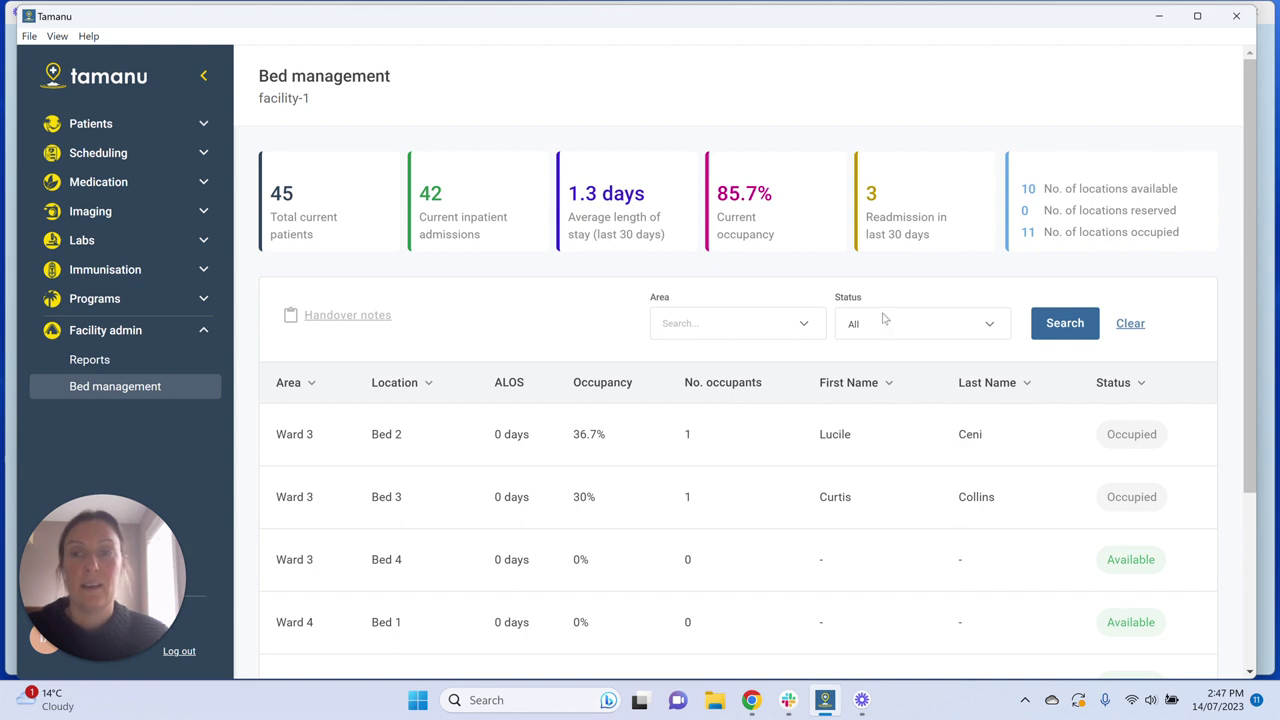